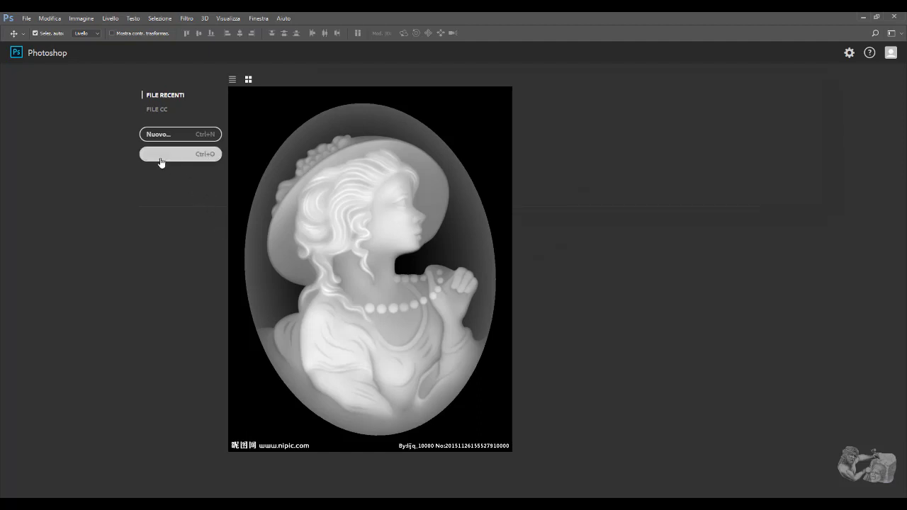
Step: Open the cameo image and duplicate the Sfondo layer into a new Sfondo copia layer
{"action": "left_click", "coordinate": [172, 157]}
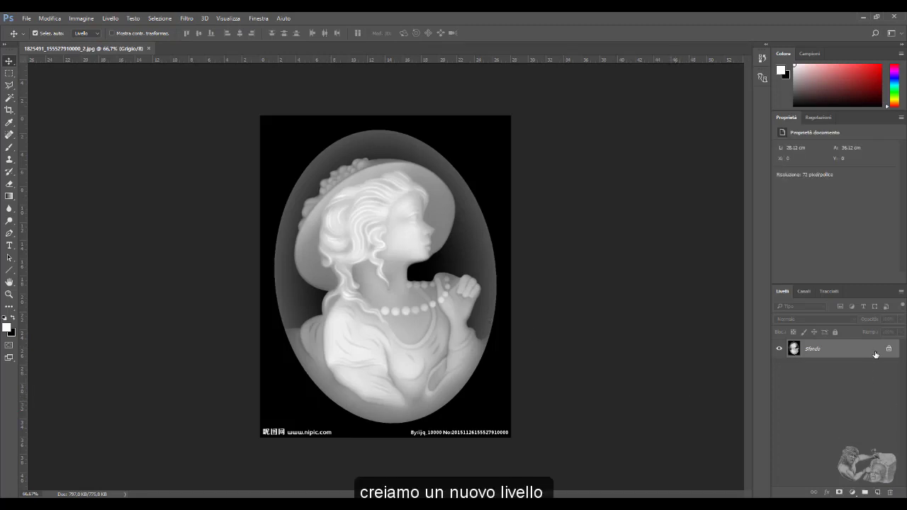
{"action": "left_click_drag", "start_coordinate": [876, 354], "coordinate": [877, 490]}
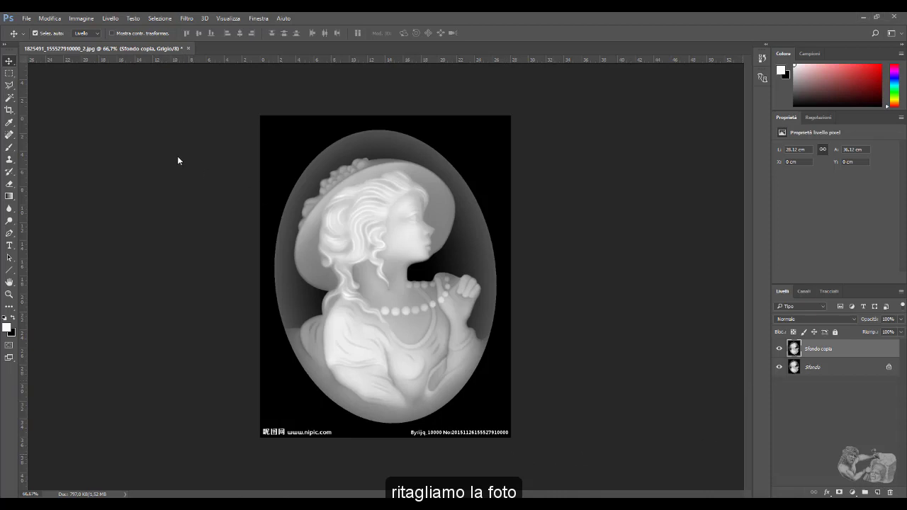
Step: Crop freely (L x A x Risoluzione) to about 26.12 × 34.85 cm, cutting the bottom watermark strip
{"action": "left_click", "coordinate": [9, 111]}
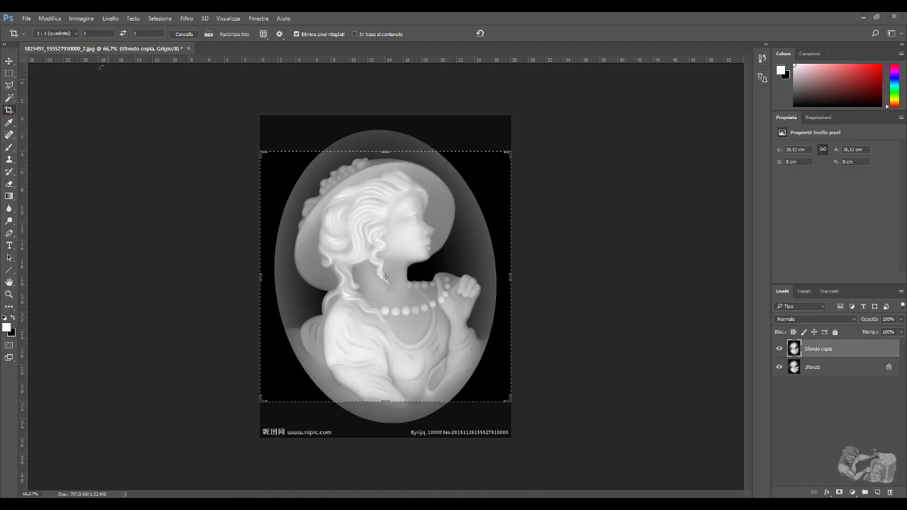
{"action": "left_click", "coordinate": [77, 34]}
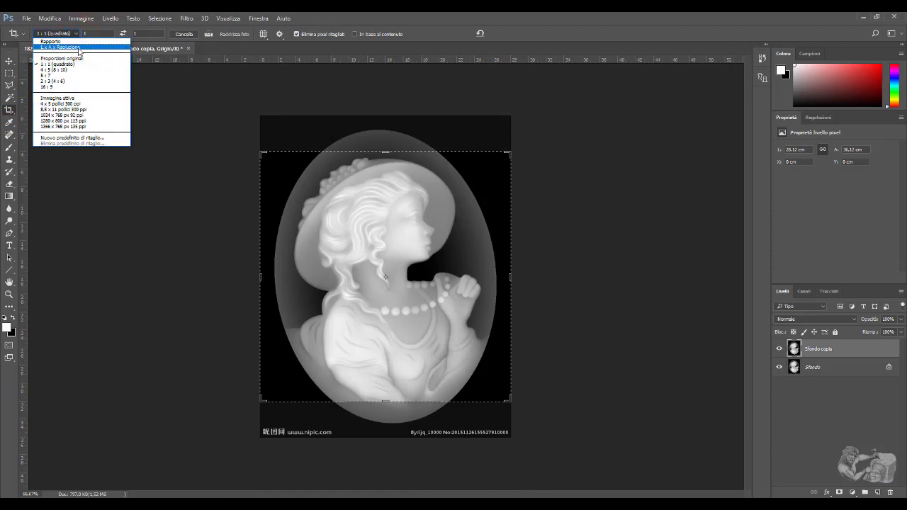
{"action": "left_click", "coordinate": [79, 48]}
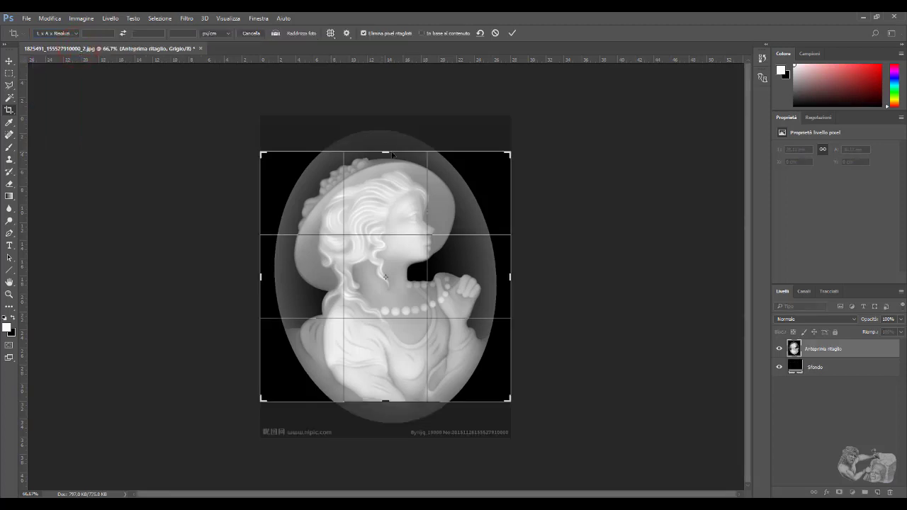
{"action": "left_click_drag", "start_coordinate": [385, 150], "coordinate": [385, 134]}
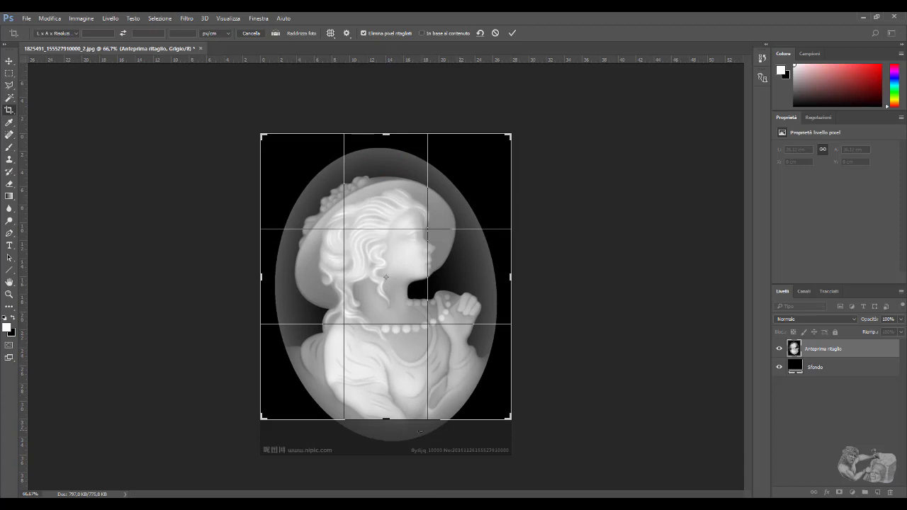
{"action": "left_click_drag", "start_coordinate": [386, 418], "coordinate": [387, 430]}
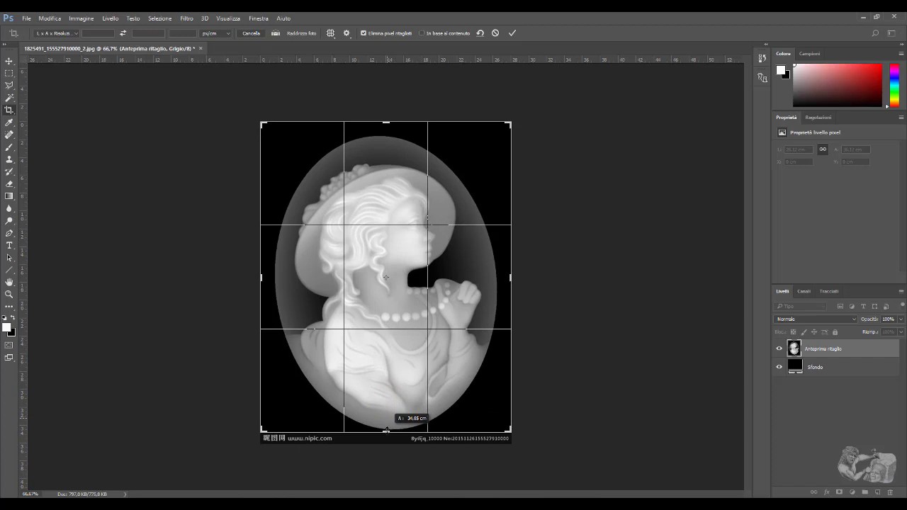
{"action": "double_click", "coordinate": [446, 326]}
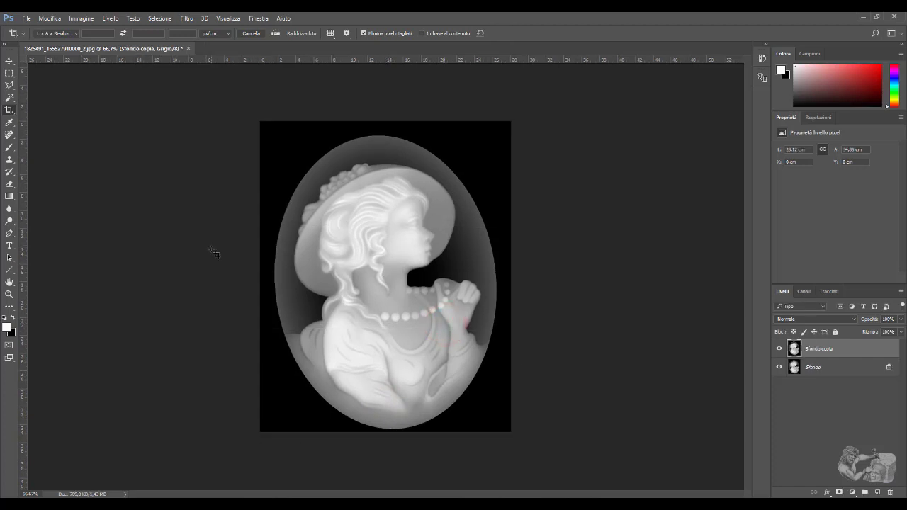
Step: Measure the cameo's tilt with the Ruler tool along its horizontal axis
{"action": "left_click", "coordinate": [9, 61]}
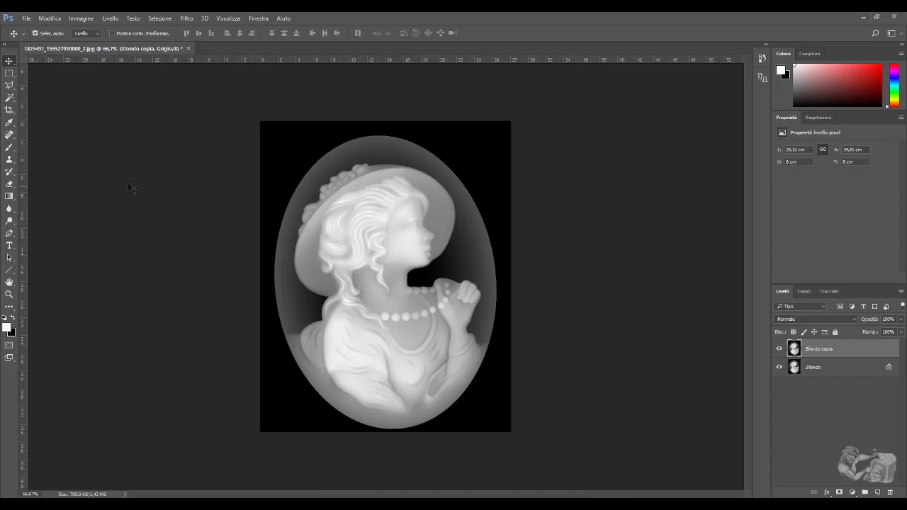
{"action": "left_click", "coordinate": [12, 125]}
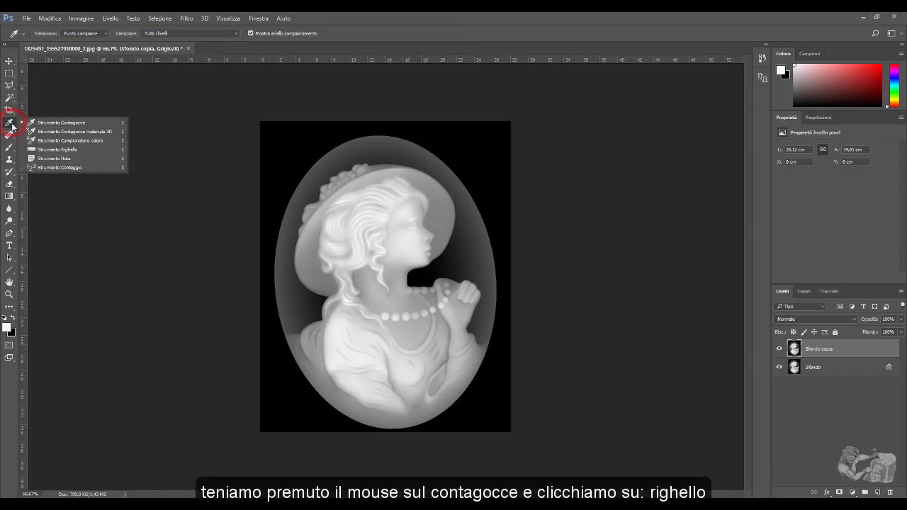
{"action": "left_click", "coordinate": [97, 150]}
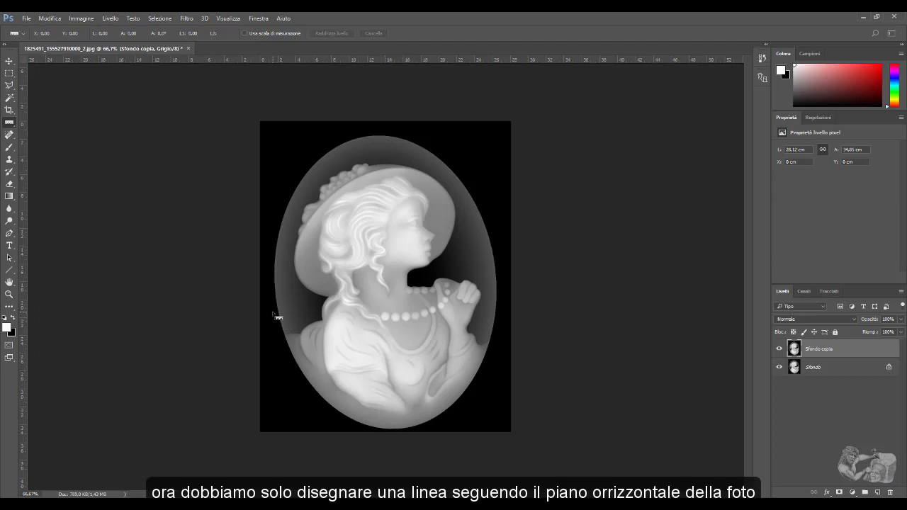
{"action": "left_click_drag", "start_coordinate": [272, 311], "coordinate": [497, 253]}
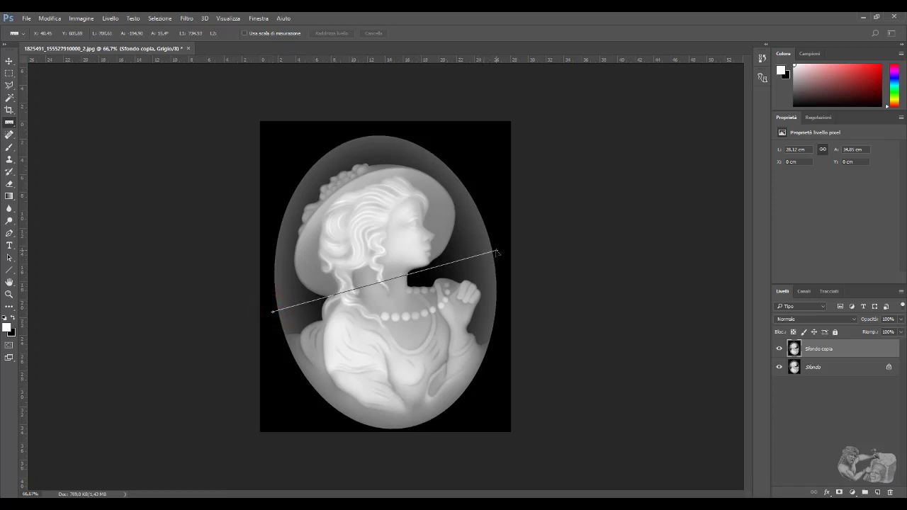
{"action": "left_click_drag", "start_coordinate": [497, 252], "coordinate": [499, 252]}
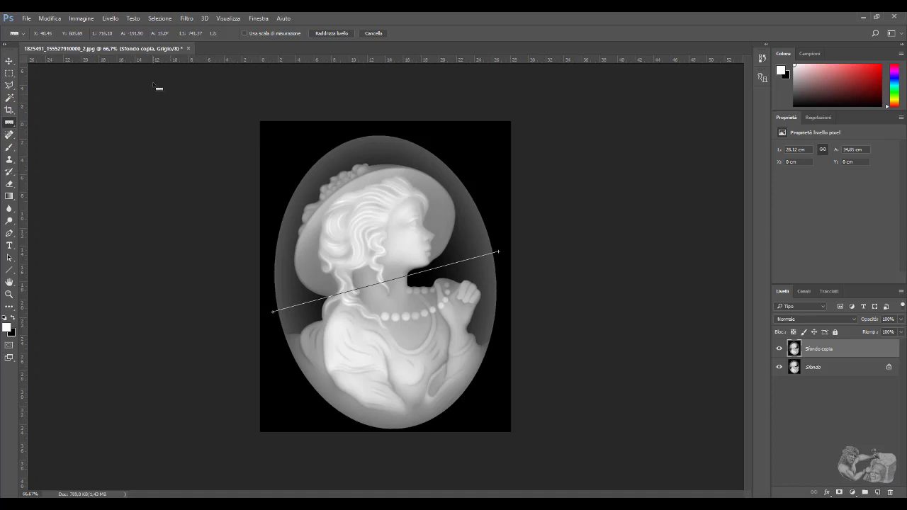
Step: Rotate the canvas 15° clockwise using a custom-angle image rotation
{"action": "left_click", "coordinate": [83, 19]}
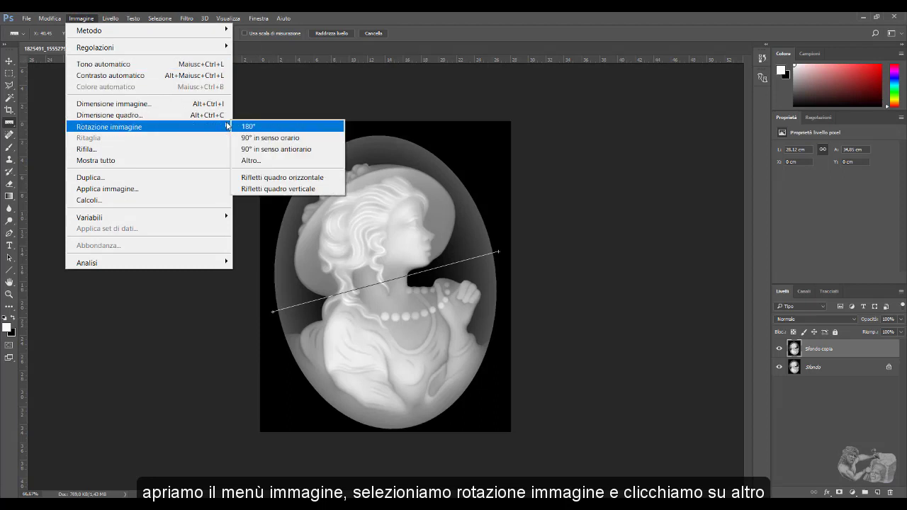
{"action": "mouse_move", "coordinate": [109, 126]}
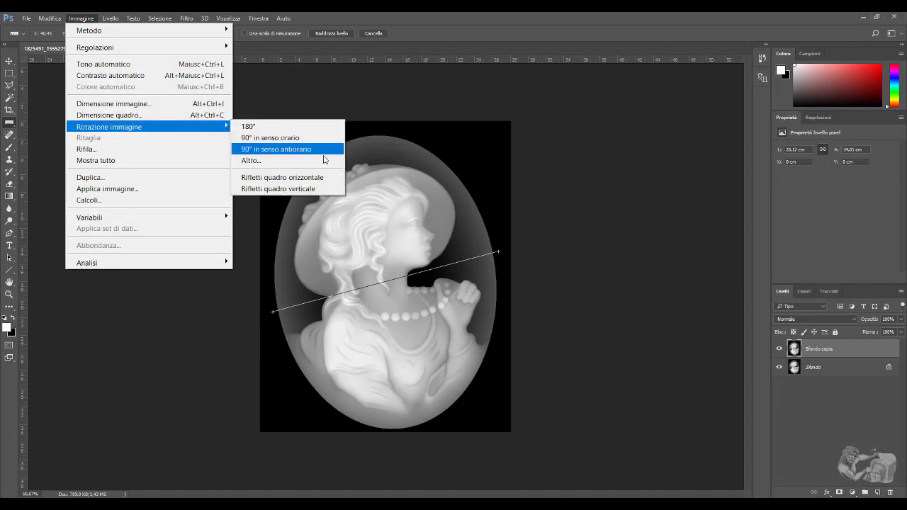
{"action": "left_click", "coordinate": [326, 161]}
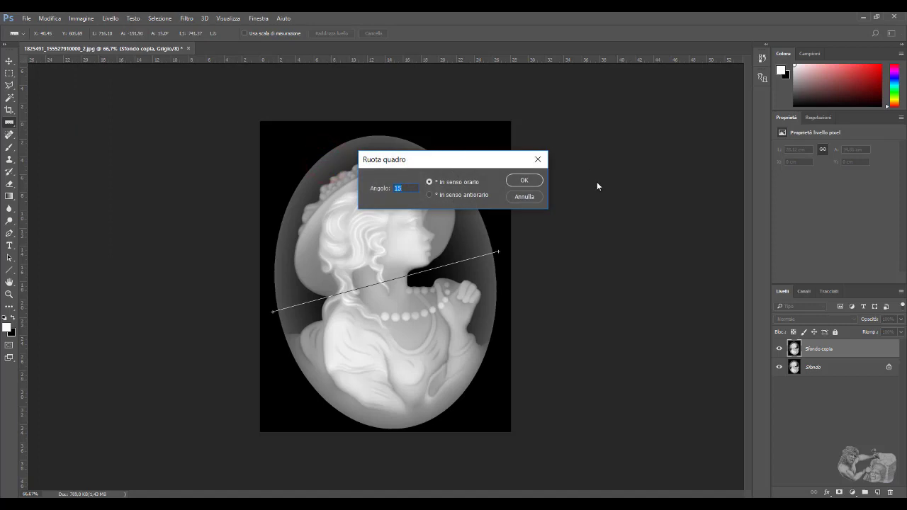
{"action": "left_click", "coordinate": [538, 183]}
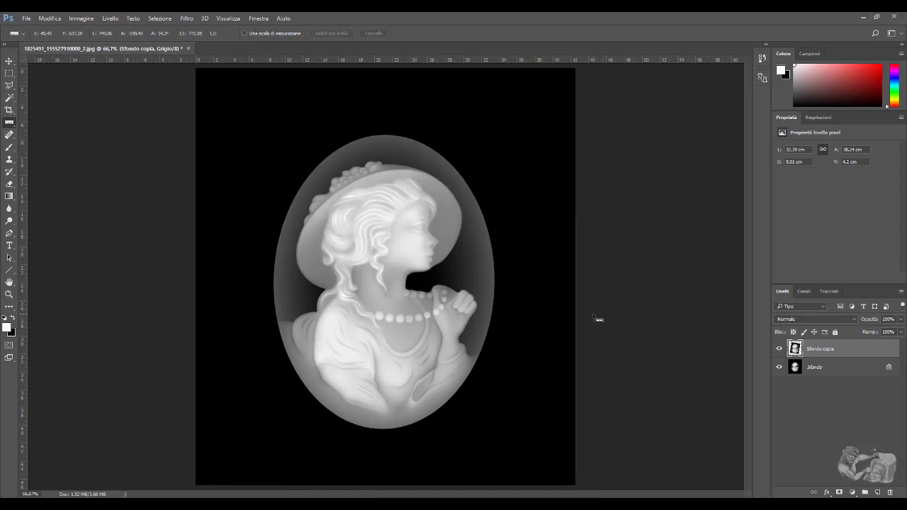
Step: Deselect the Sfondo copia layer and save the image as a JPEG with quality 12 Massima
{"action": "left_click", "coordinate": [9, 61]}
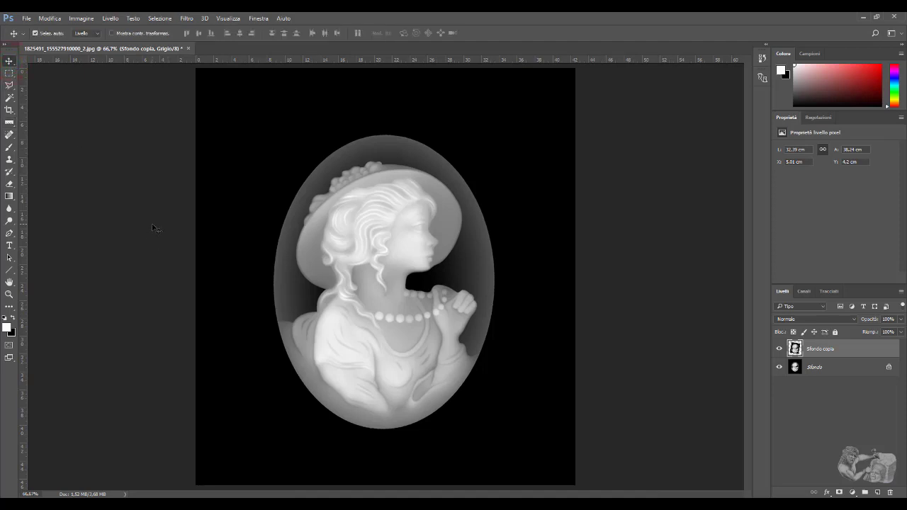
{"action": "left_click", "coordinate": [119, 132]}
{"action": "left_click", "coordinate": [25, 19]}
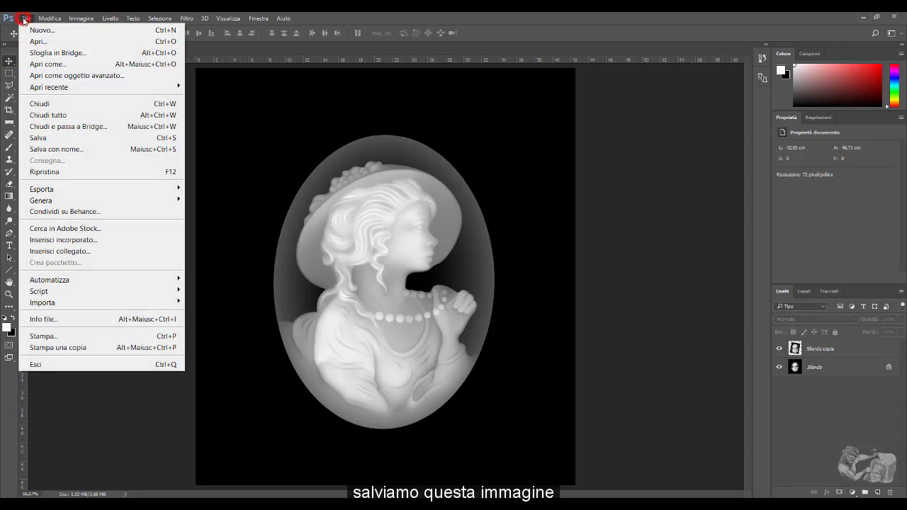
{"action": "left_click", "coordinate": [98, 149]}
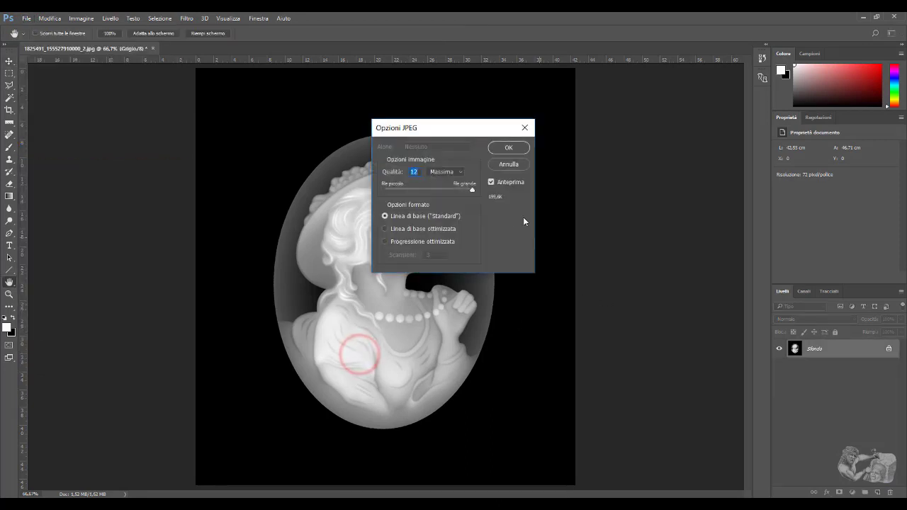
{"action": "left_click", "coordinate": [515, 151]}
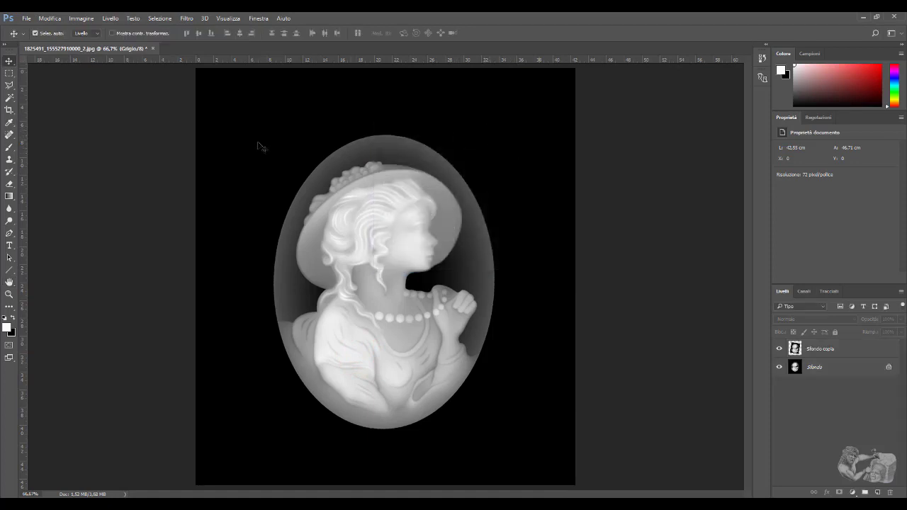
Step: Select the black areas around the oval with the Magic Wand, then invert the selection
{"action": "left_click", "coordinate": [9, 97]}
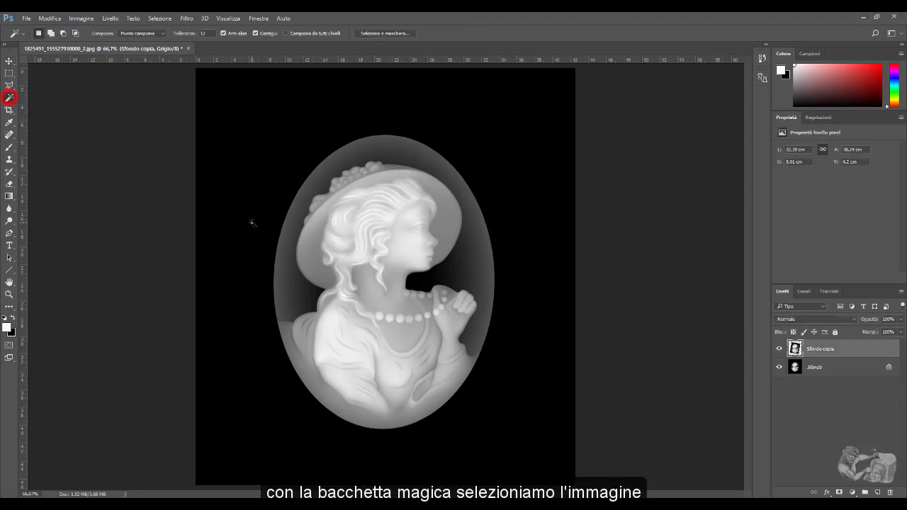
{"action": "left_click", "coordinate": [249, 221]}
{"action": "left_click", "coordinate": [301, 156]}
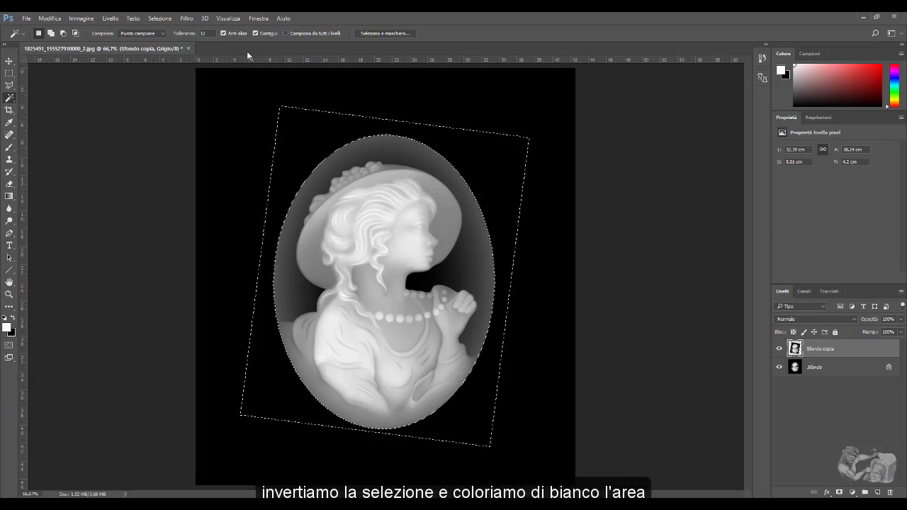
{"action": "left_click", "coordinate": [159, 17]}
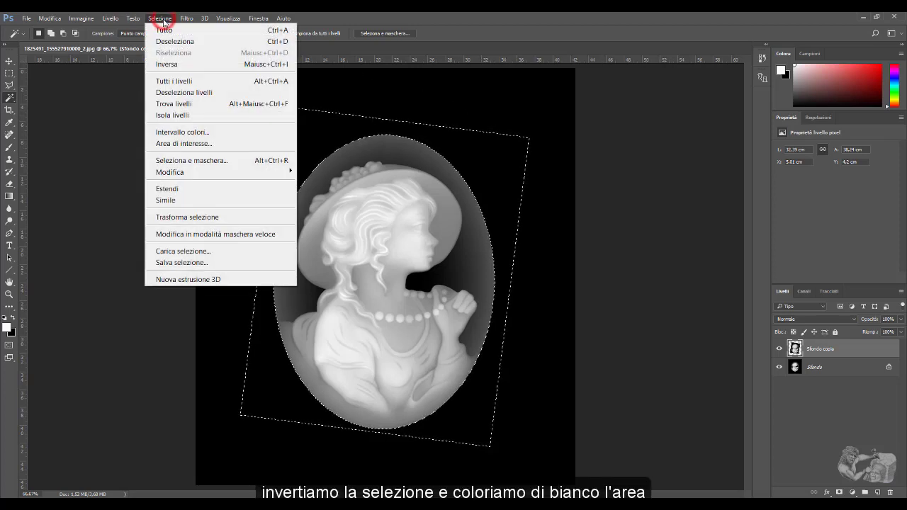
{"action": "left_click", "coordinate": [189, 64]}
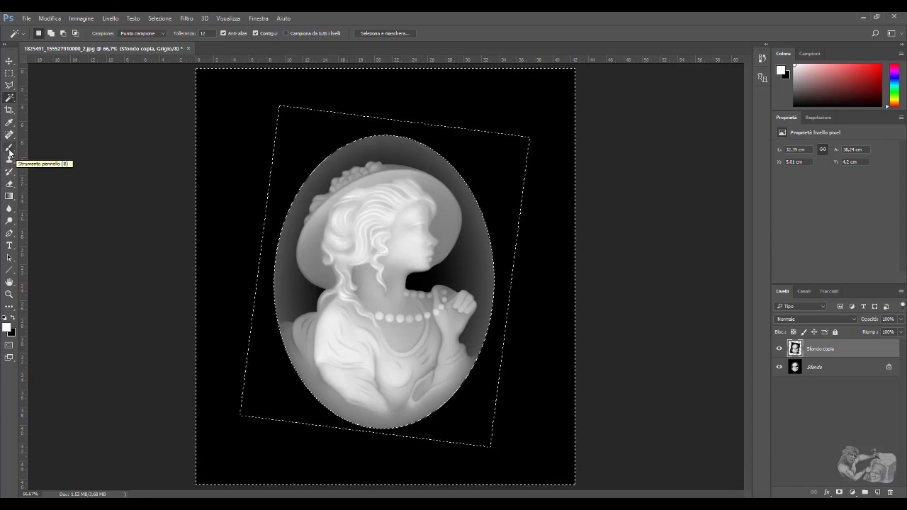
Step: Paint the oval white with the Brush, covering the top and remaining grey spots
{"action": "left_click", "coordinate": [9, 149]}
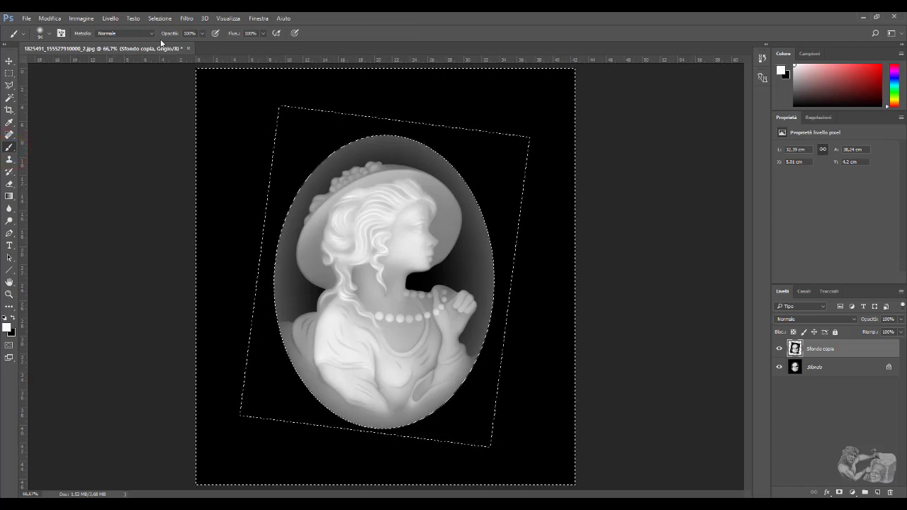
{"action": "left_click", "coordinate": [49, 33]}
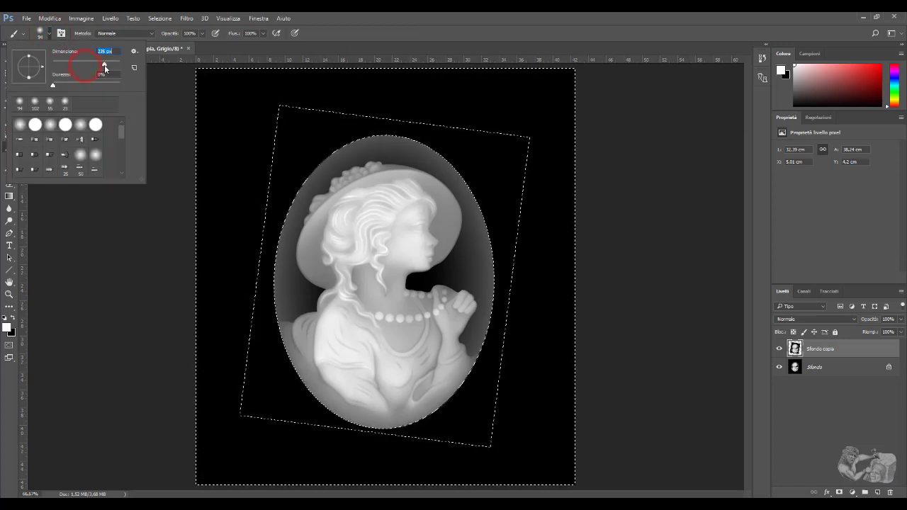
{"action": "mouse_move", "coordinate": [475, 174]}
{"action": "left_mouse_down"}
{"action": "mouse_move", "coordinate": [314, 145]}
{"action": "mouse_move", "coordinate": [441, 152]}
{"action": "mouse_move", "coordinate": [476, 166]}
{"action": "mouse_move", "coordinate": [333, 146]}
{"action": "mouse_move", "coordinate": [326, 177]}
{"action": "mouse_move", "coordinate": [470, 203]}
{"action": "mouse_move", "coordinate": [319, 216]}
{"action": "mouse_move", "coordinate": [470, 243]}
{"action": "mouse_move", "coordinate": [317, 245]}
{"action": "mouse_move", "coordinate": [354, 287]}
{"action": "mouse_move", "coordinate": [300, 304]}
{"action": "mouse_move", "coordinate": [456, 269]}
{"action": "mouse_move", "coordinate": [483, 293]}
{"action": "mouse_move", "coordinate": [446, 361]}
{"action": "mouse_move", "coordinate": [385, 375]}
{"action": "mouse_move", "coordinate": [421, 385]}
{"action": "mouse_move", "coordinate": [389, 390]}
{"action": "mouse_move", "coordinate": [319, 356]}
{"action": "mouse_move", "coordinate": [329, 370]}
{"action": "left_mouse_up"}
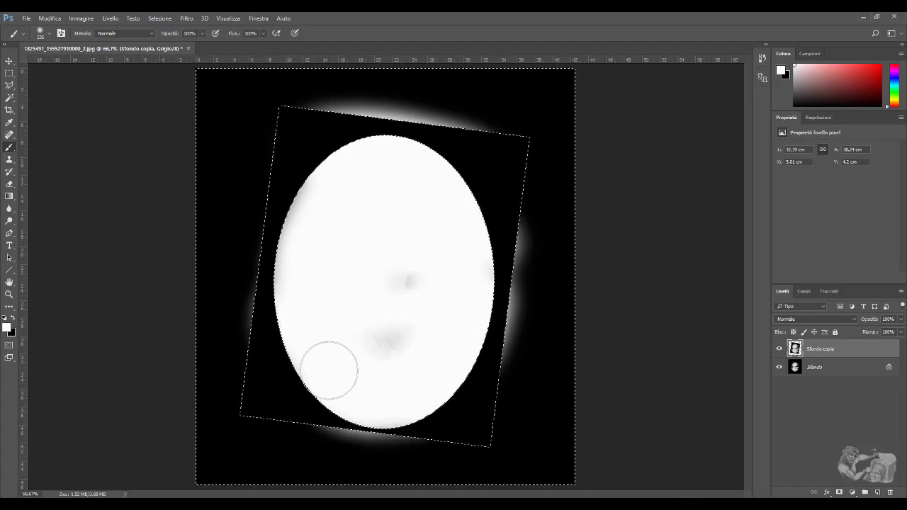
{"action": "left_click_drag", "start_coordinate": [357, 287], "coordinate": [393, 214]}
{"action": "mouse_move", "coordinate": [351, 219]}
{"action": "left_mouse_down"}
{"action": "mouse_move", "coordinate": [324, 196]}
{"action": "mouse_move", "coordinate": [409, 206]}
{"action": "mouse_move", "coordinate": [371, 310]}
{"action": "mouse_move", "coordinate": [392, 397]}
{"action": "mouse_move", "coordinate": [447, 340]}
{"action": "left_mouse_up"}
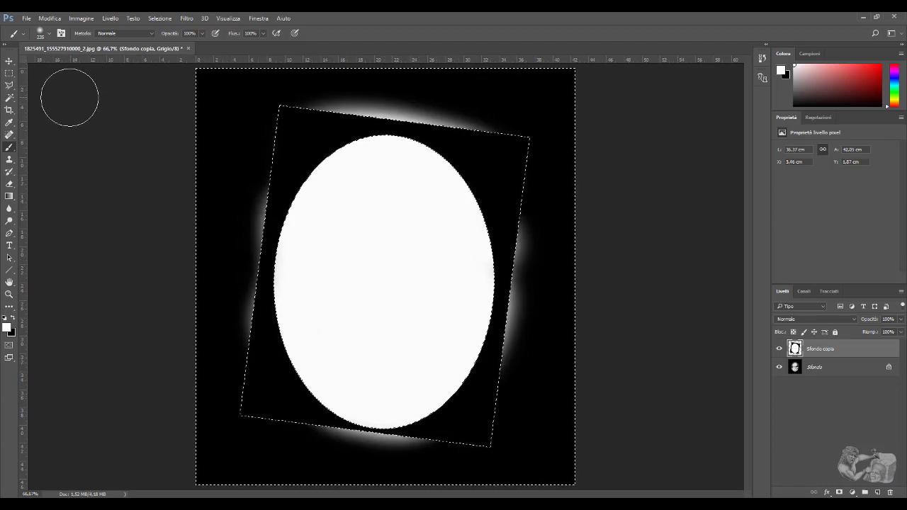
Step: Drop the selection and turn off the Sfondo layer's visibility so only the mask shows
{"action": "left_click", "coordinate": [9, 97]}
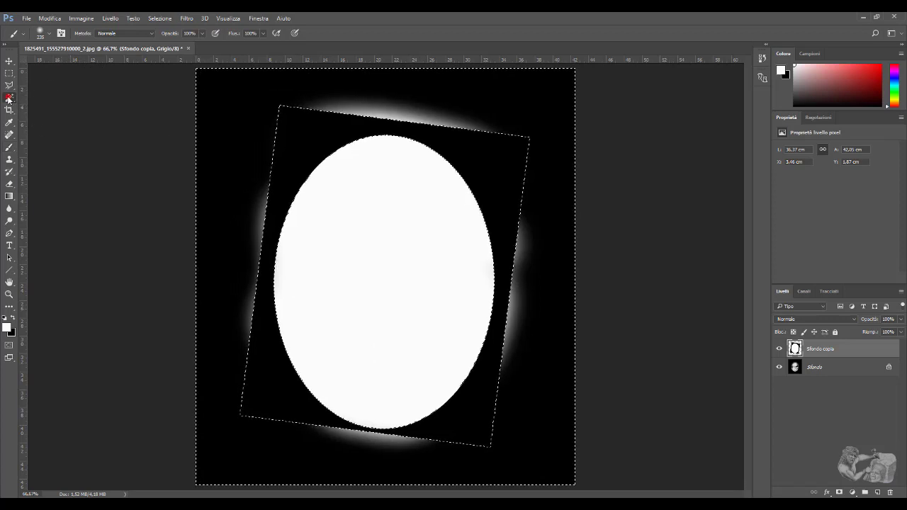
{"action": "left_click", "coordinate": [108, 131]}
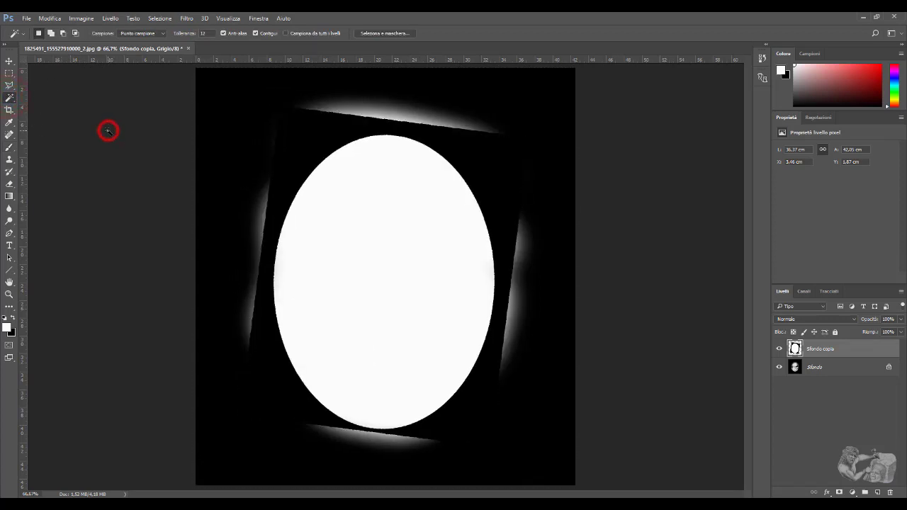
{"action": "left_click", "coordinate": [826, 370]}
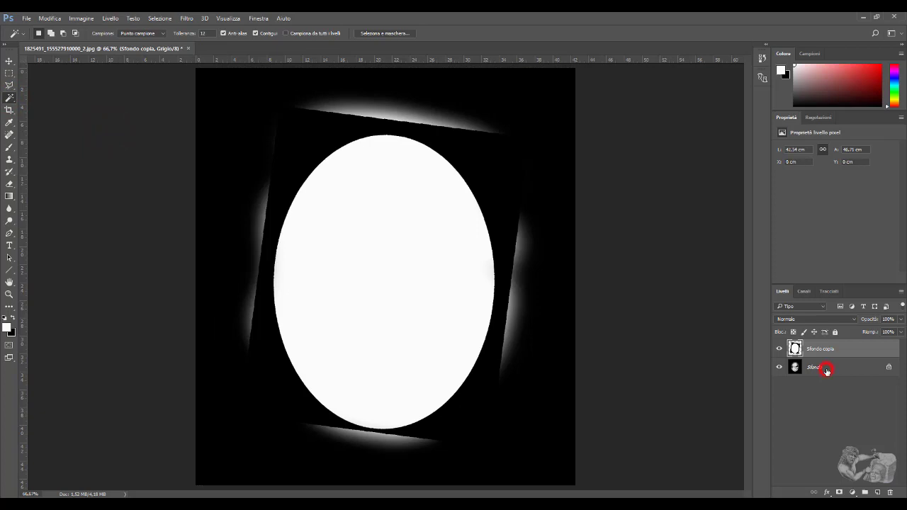
{"action": "left_click", "coordinate": [779, 368]}
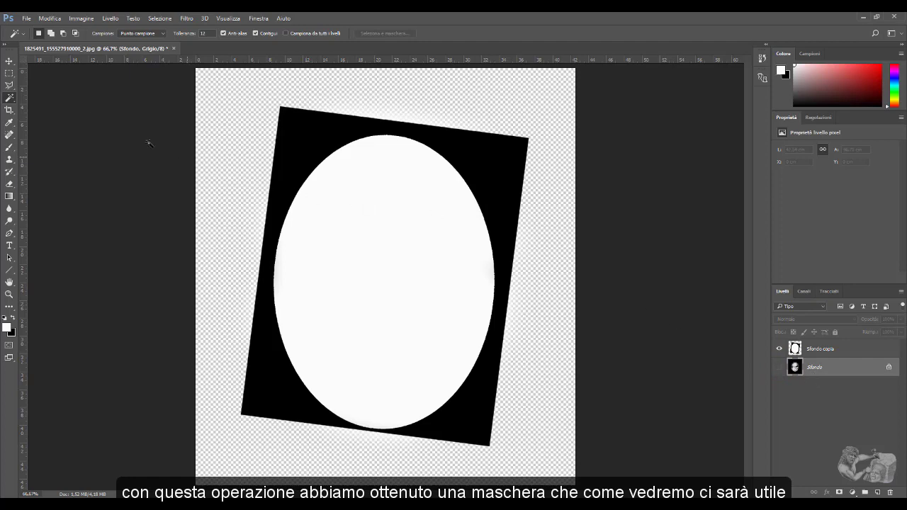
{"action": "left_click", "coordinate": [10, 62]}
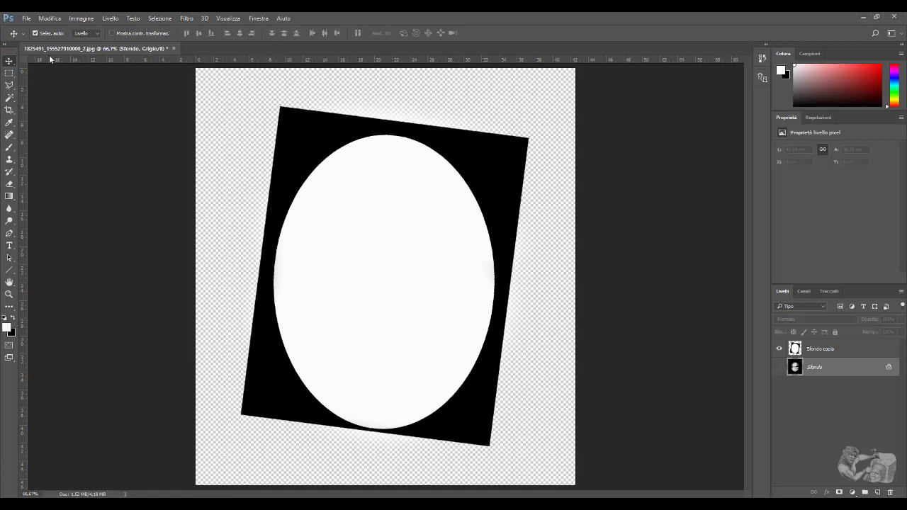
Step: Save the oval mask via Salva con nome as a quality-12 JPEG and close Photoshop
{"action": "left_click", "coordinate": [26, 18]}
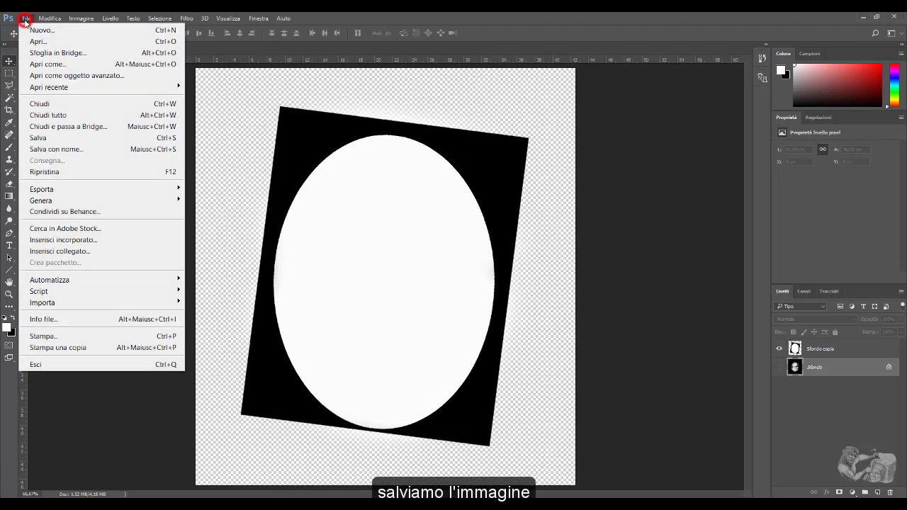
{"action": "left_click", "coordinate": [97, 150]}
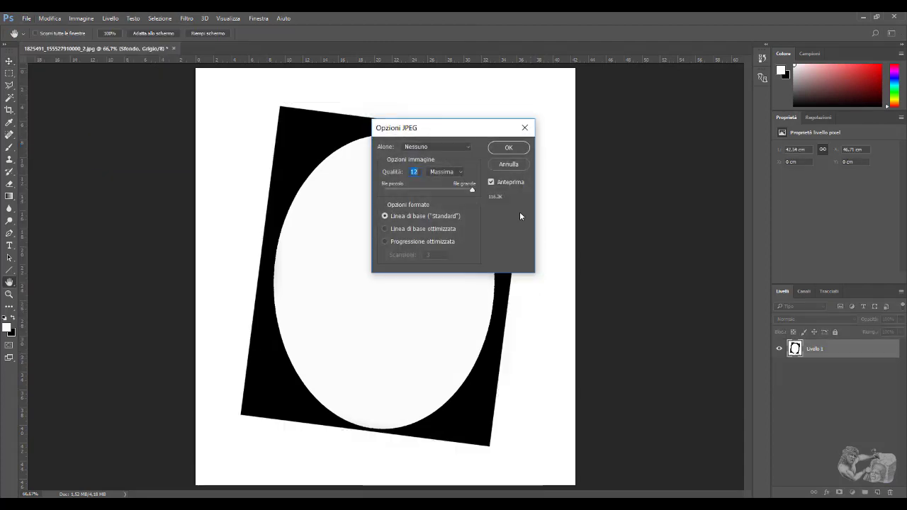
{"action": "left_click", "coordinate": [517, 148]}
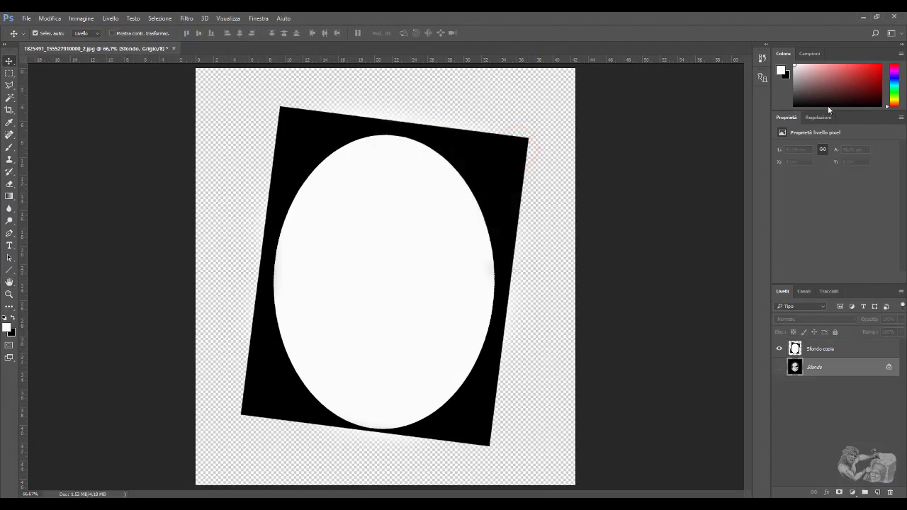
{"action": "left_click", "coordinate": [895, 19]}
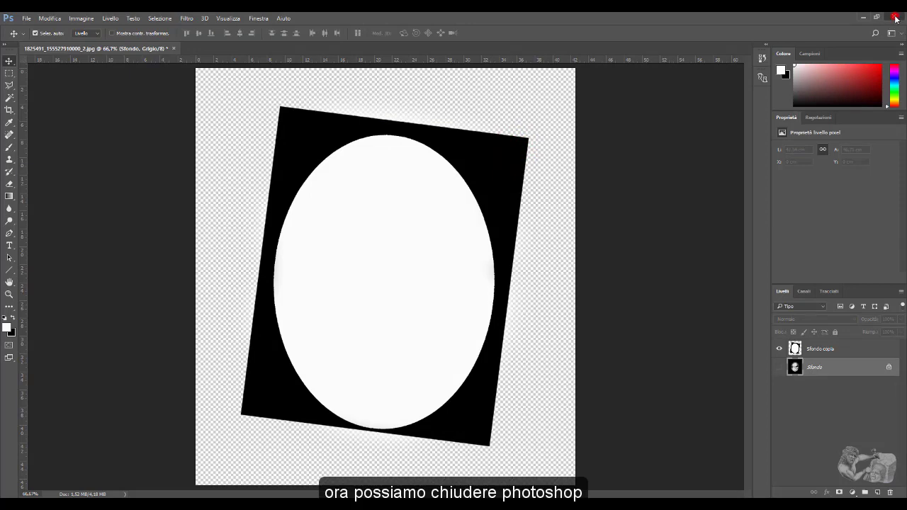
Step: Create the ArtCAM model at 1206 × 1324 mm with a Z height of 34
{"action": "left_click", "coordinate": [895, 19]}
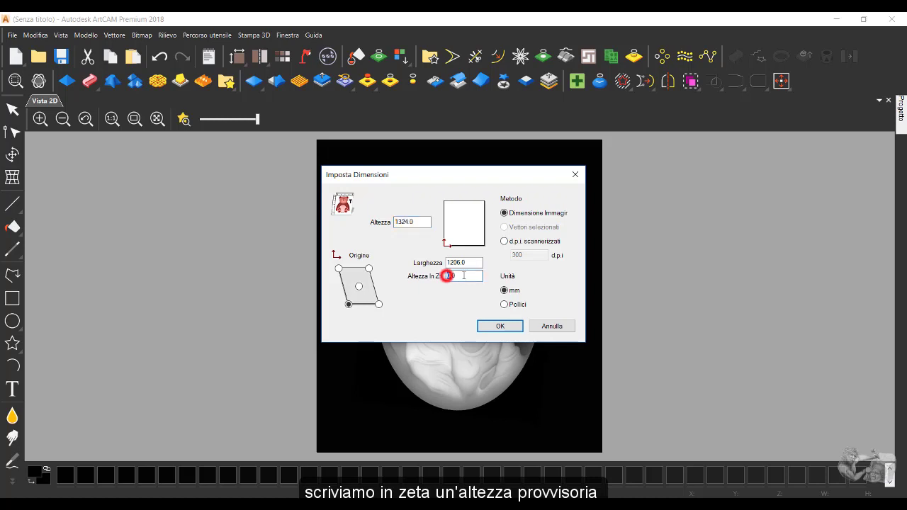
{"action": "double_click", "coordinate": [447, 276]}
{"action": "type", "text": "34"}
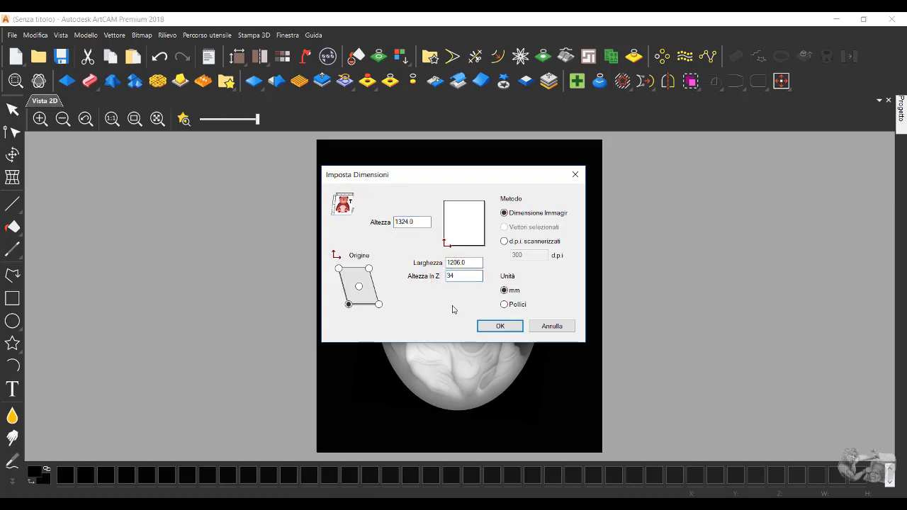
{"action": "left_click", "coordinate": [512, 327]}
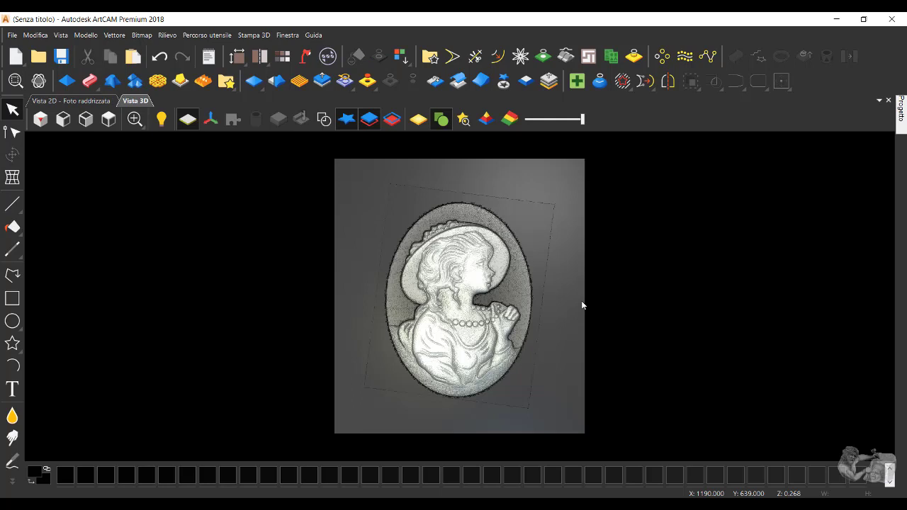
Step: Shade the relief with material, inspect its depth, toggle the zero plane, then view from top
{"action": "left_click", "coordinate": [419, 120]}
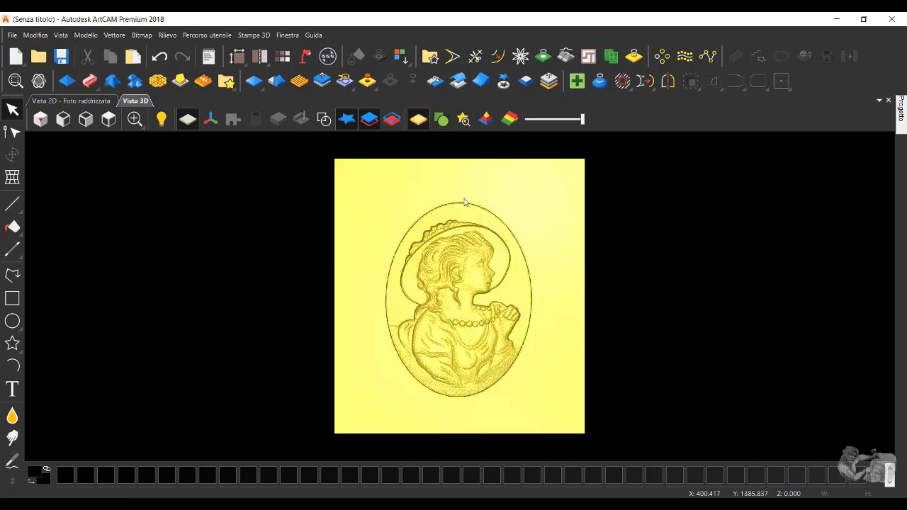
{"action": "scroll", "coordinate": [487, 331], "scroll_direction": "up", "scroll_amount": 1}
{"action": "scroll", "coordinate": [487, 332], "scroll_direction": "up", "scroll_amount": 2}
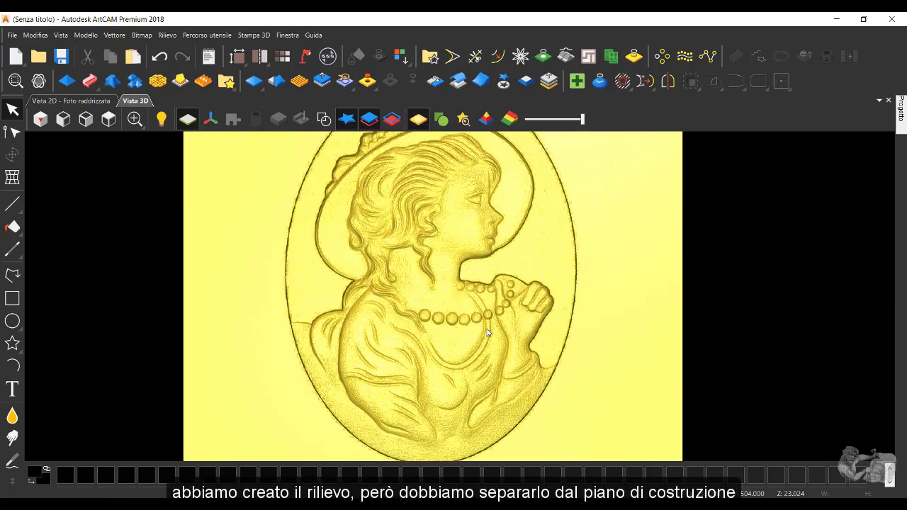
{"action": "scroll", "coordinate": [489, 332], "scroll_direction": "down", "scroll_amount": 1}
{"action": "mouse_move", "coordinate": [436, 307]}
{"action": "left_mouse_down"}
{"action": "mouse_move", "coordinate": [258, 239]}
{"action": "mouse_move", "coordinate": [528, 338]}
{"action": "mouse_move", "coordinate": [385, 296]}
{"action": "left_mouse_up"}
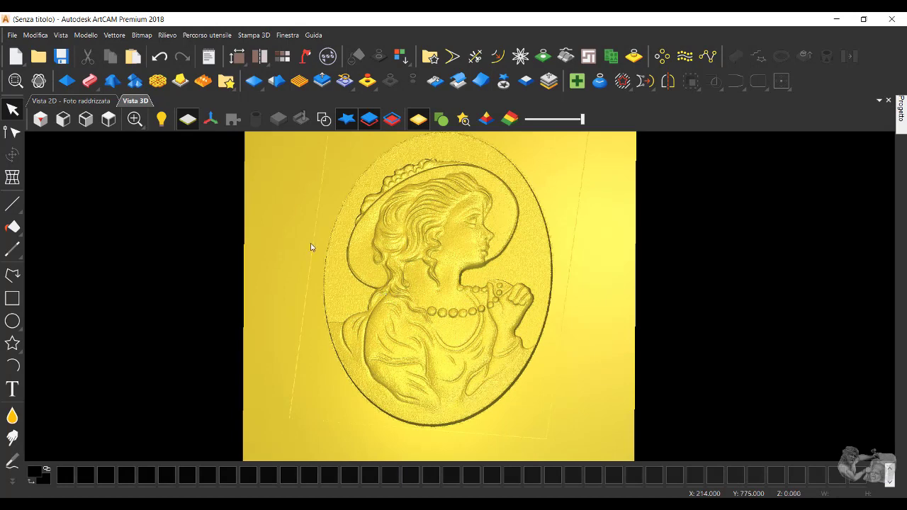
{"action": "scroll", "coordinate": [302, 246], "scroll_direction": "up", "scroll_amount": 1}
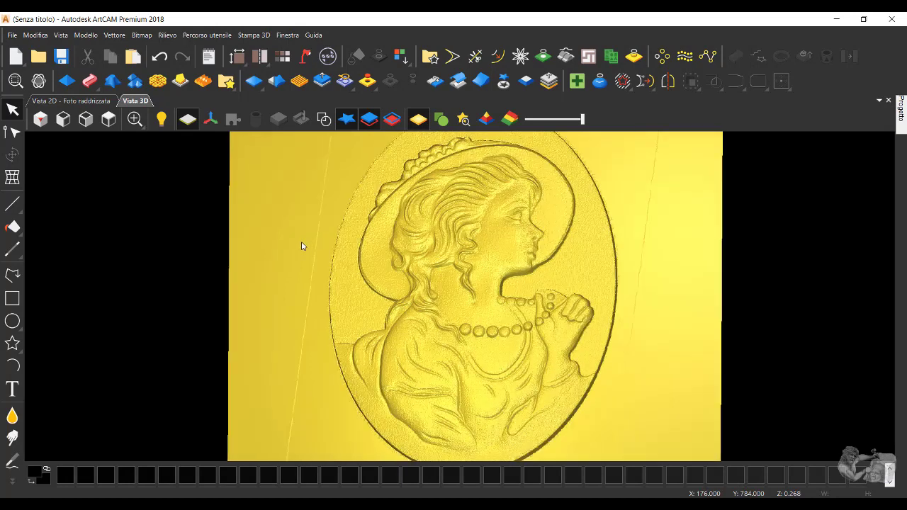
{"action": "left_click", "coordinate": [188, 120]}
{"action": "left_click", "coordinate": [187, 123]}
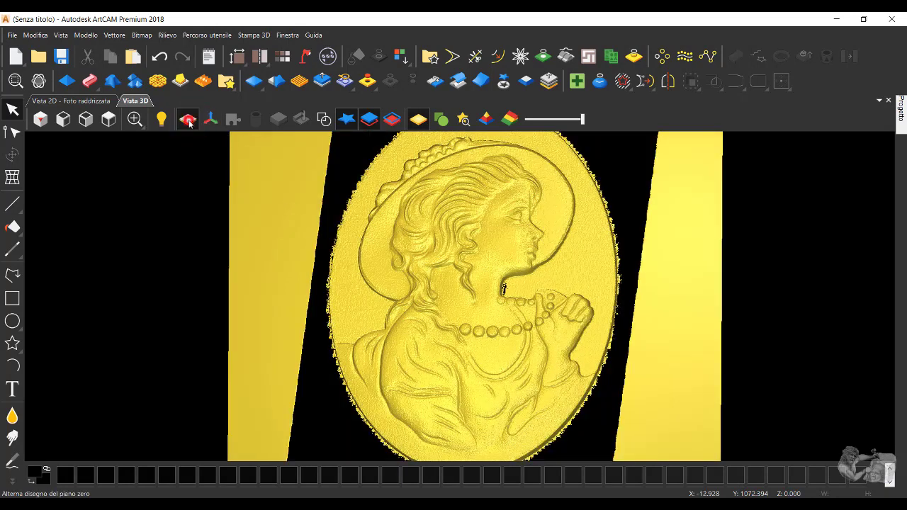
{"action": "left_click", "coordinate": [109, 119]}
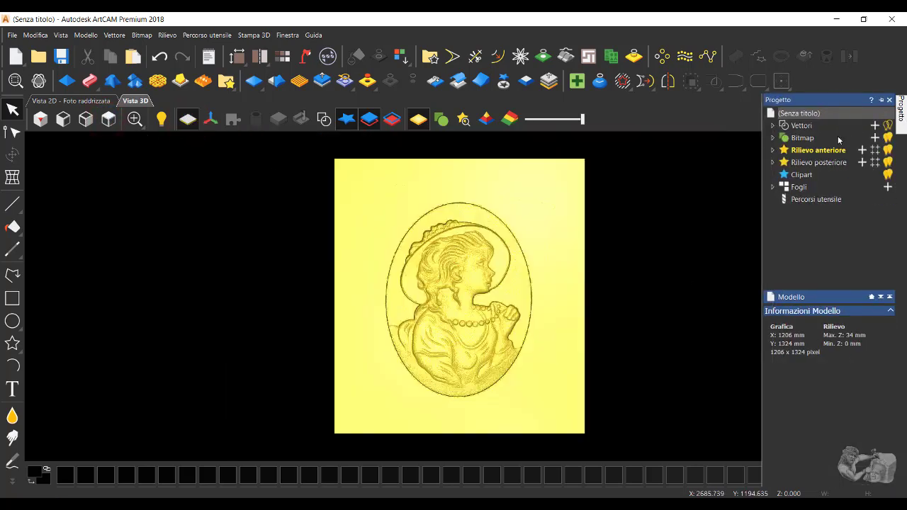
Step: Import the mask as the Fondo bianco bitmap layer and display it in Vista 2D
{"action": "left_click", "coordinate": [773, 138]}
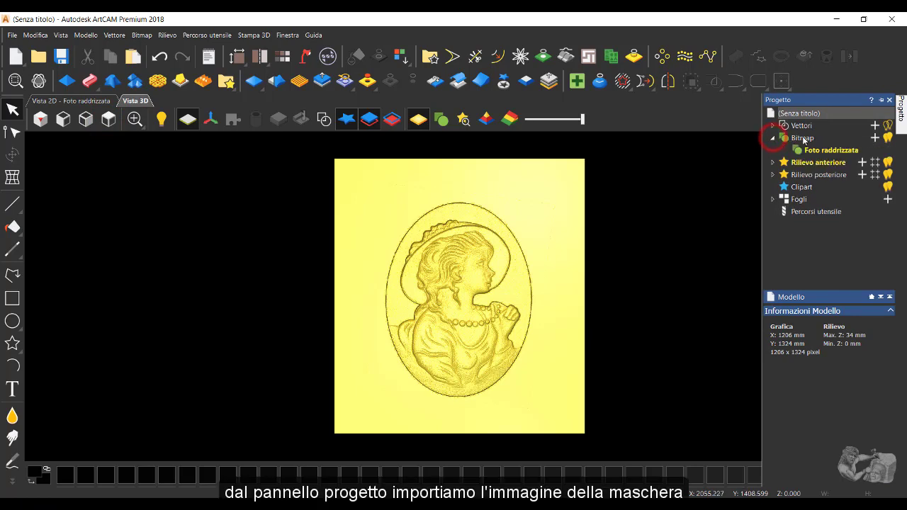
{"action": "left_click", "coordinate": [804, 139]}
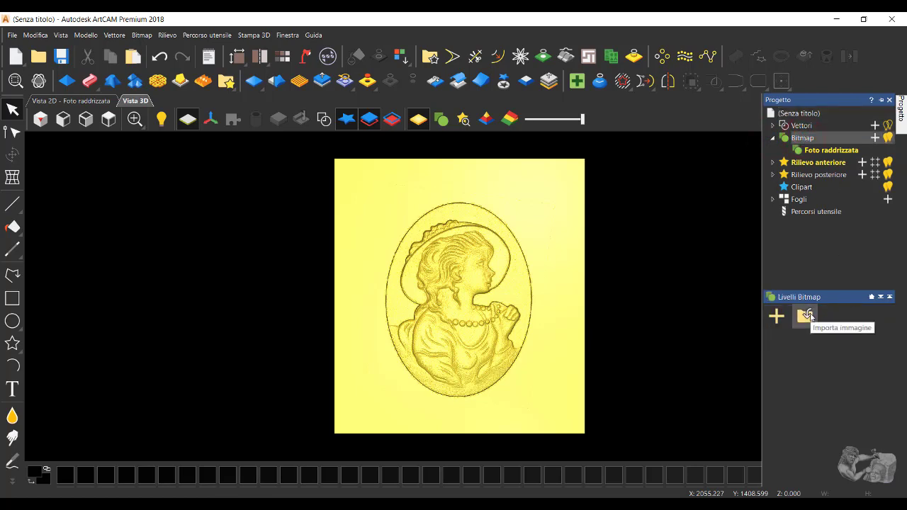
{"action": "left_click", "coordinate": [806, 316]}
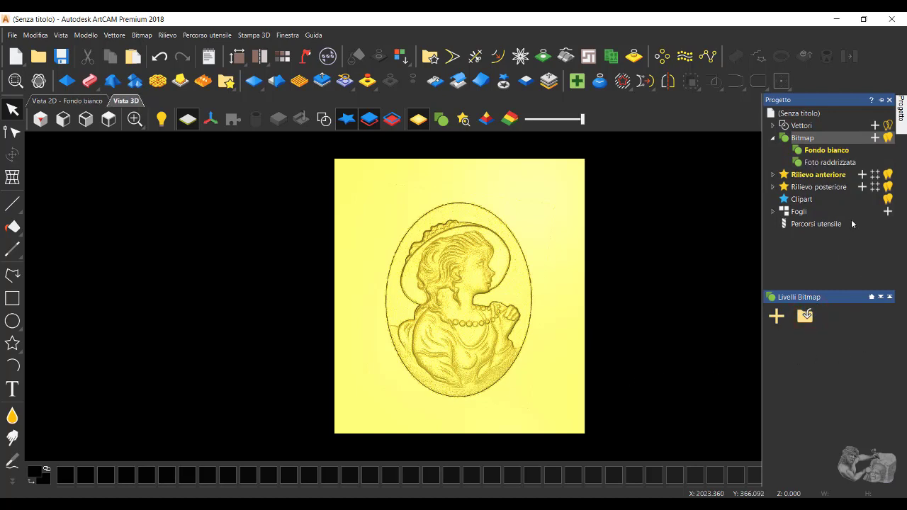
{"action": "left_click", "coordinate": [818, 152]}
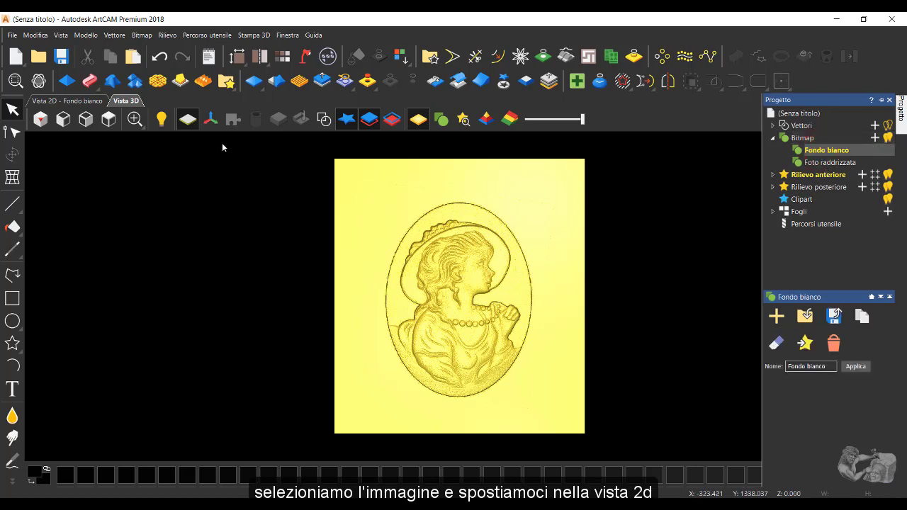
{"action": "left_click", "coordinate": [85, 104]}
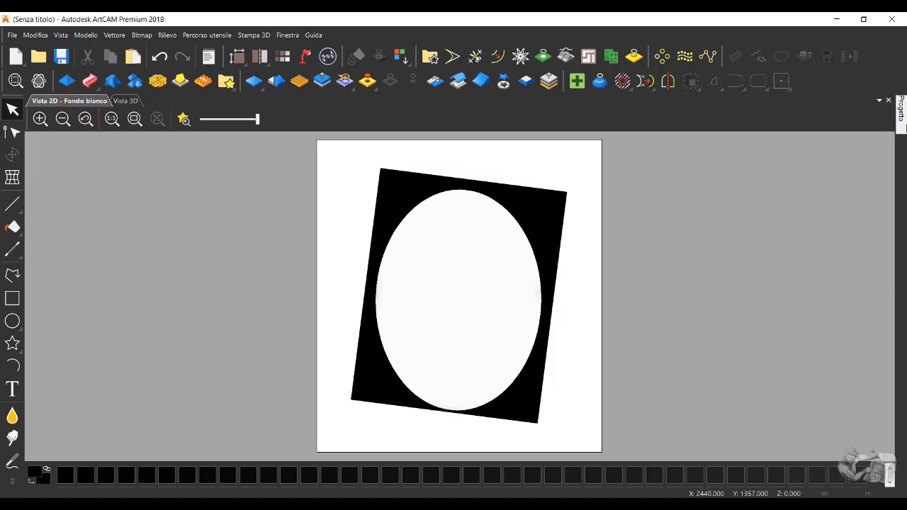
Step: View the Foto raddrizzata bitmap for comparison, then return to Fondo bianco
{"action": "left_click", "coordinate": [902, 127]}
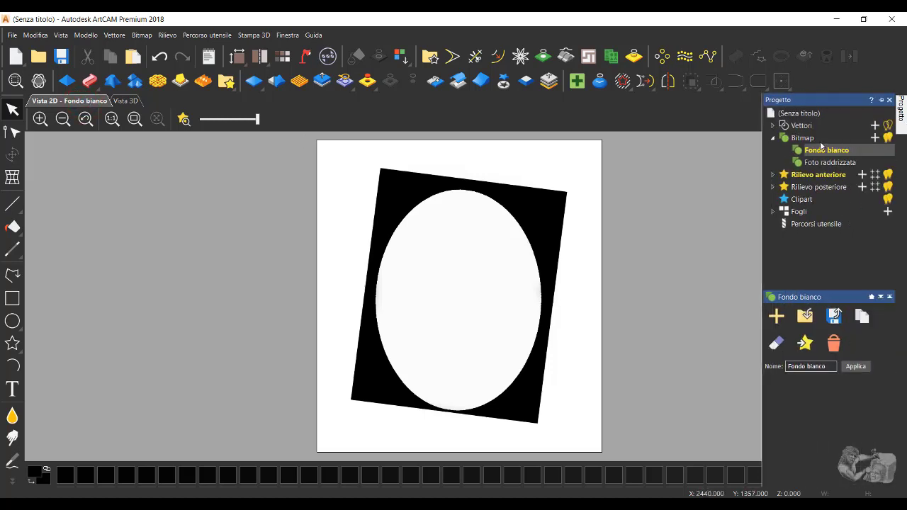
{"action": "left_click", "coordinate": [841, 163]}
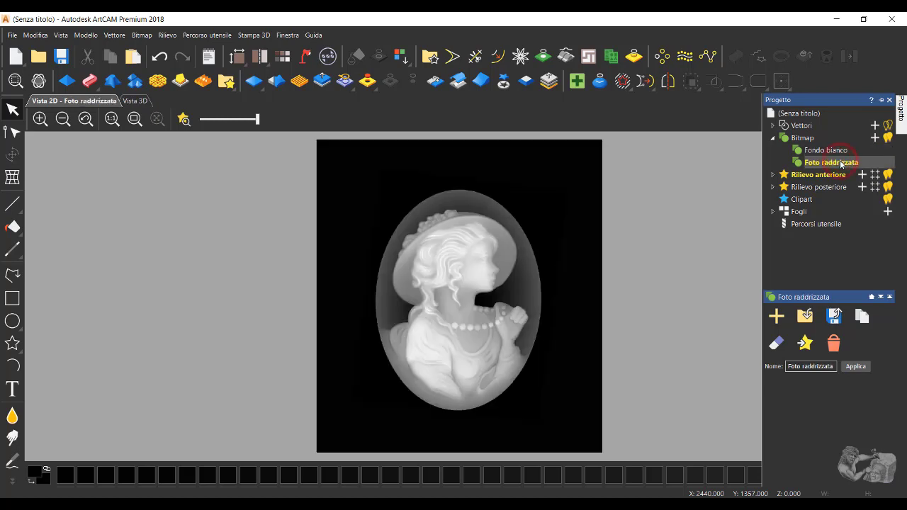
{"action": "left_click", "coordinate": [834, 151]}
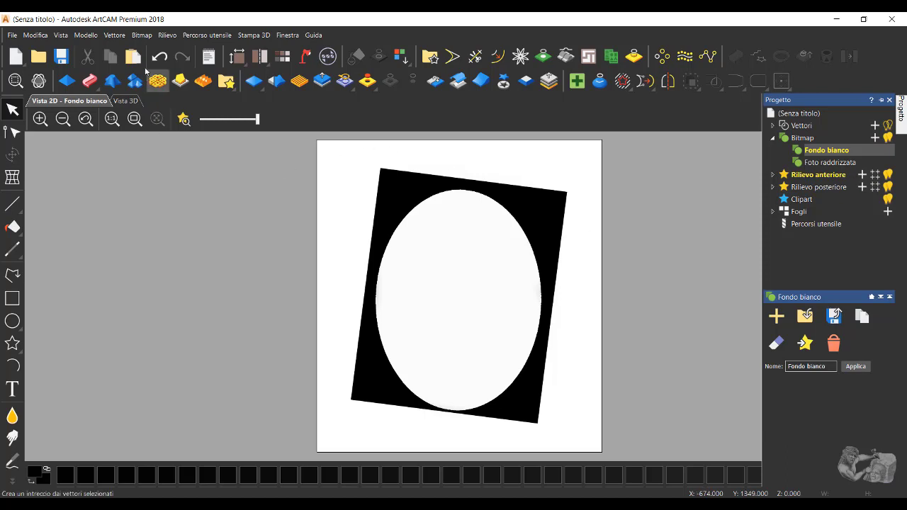
Step: Reduce the Fondo bianco bitmap to a maximum of 2 colours with Bitmap > Reduce Colours
{"action": "left_click", "coordinate": [142, 36]}
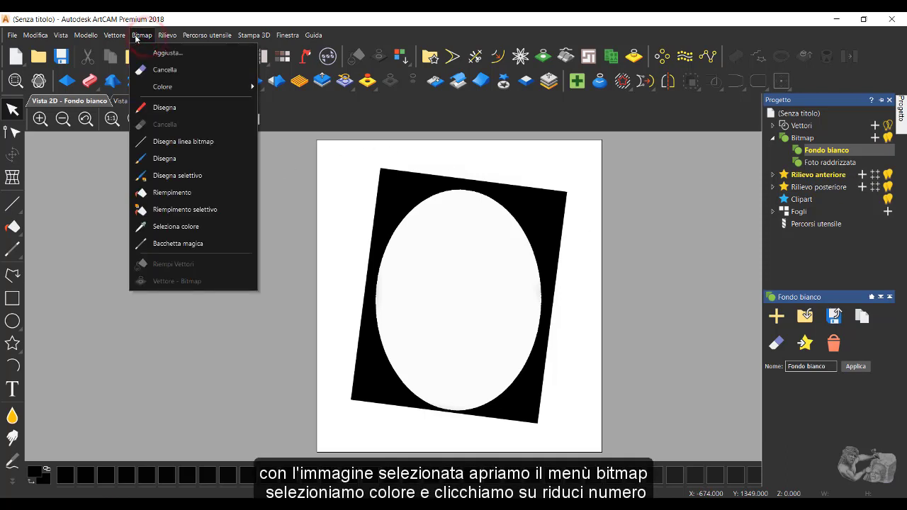
{"action": "left_click", "coordinate": [167, 85]}
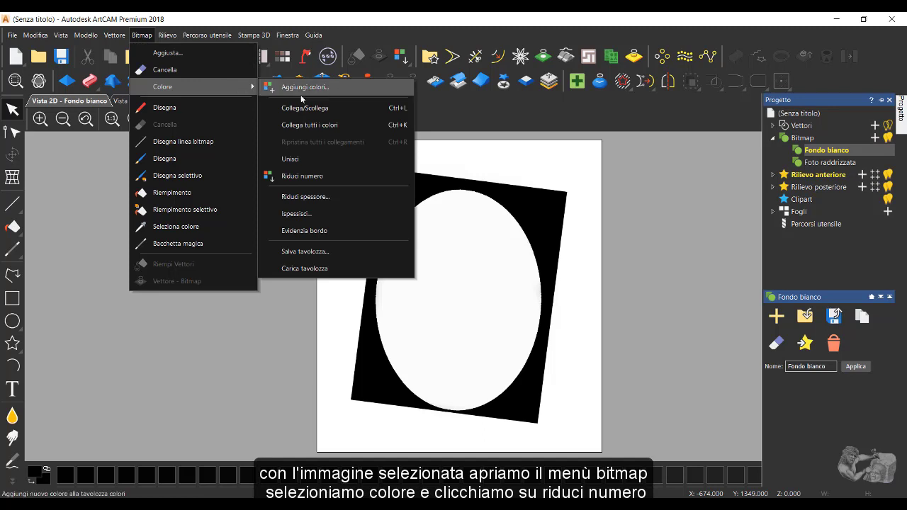
{"action": "left_click", "coordinate": [355, 176]}
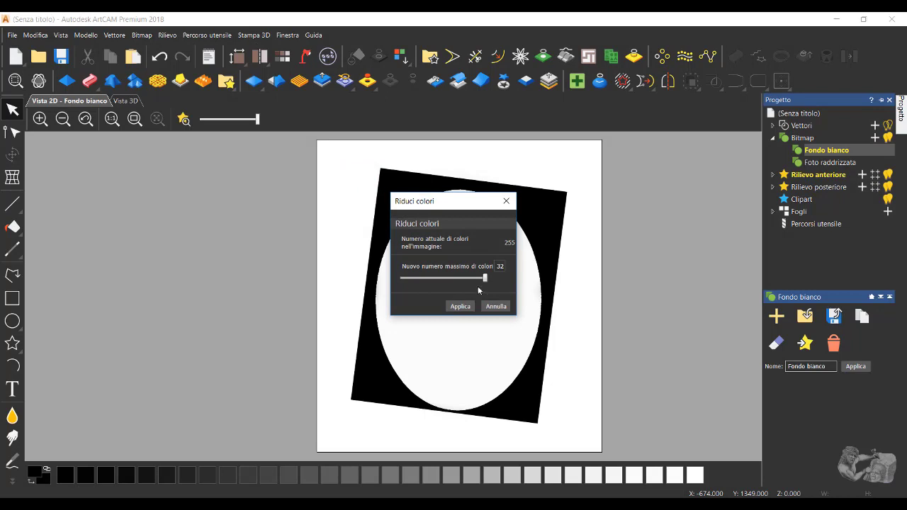
{"action": "left_click_drag", "start_coordinate": [485, 278], "coordinate": [391, 282]}
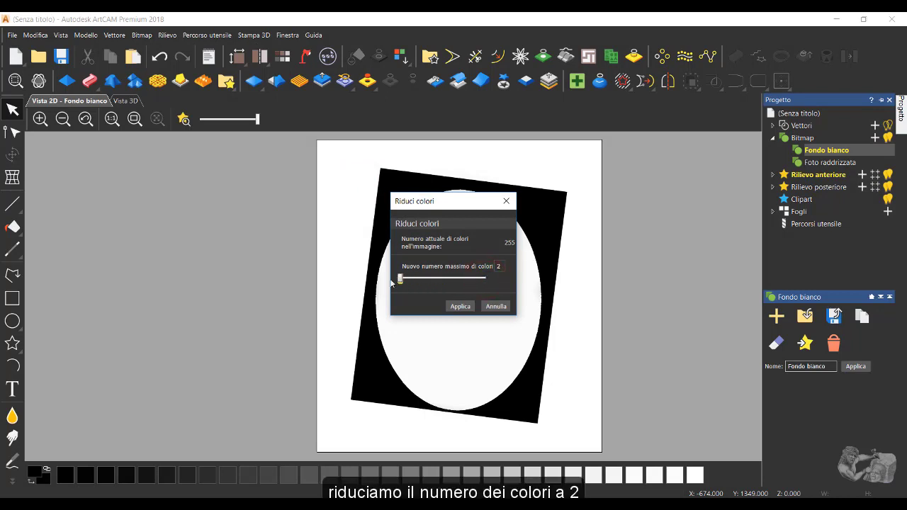
{"action": "left_click", "coordinate": [461, 307]}
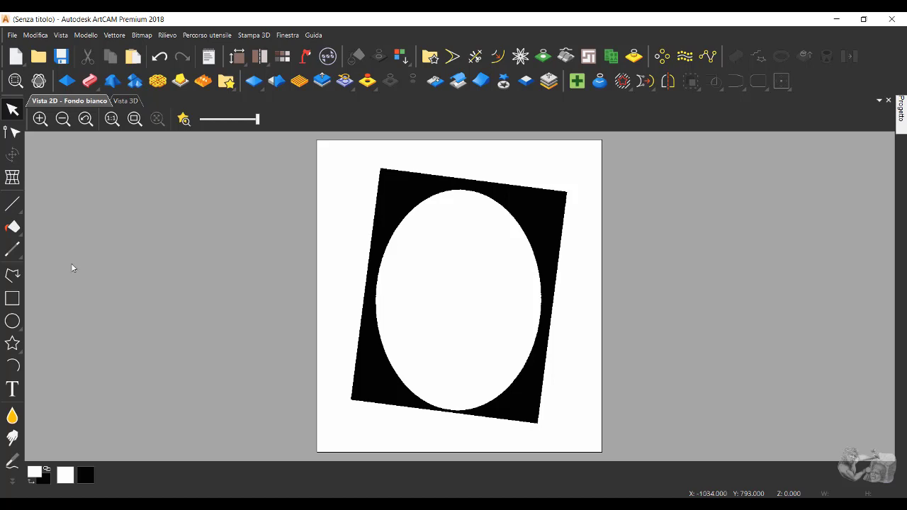
Step: Trace the white oval into a border vector with the Magic Wand, fade the bitmap, and show the 3D view
{"action": "left_click", "coordinate": [12, 250]}
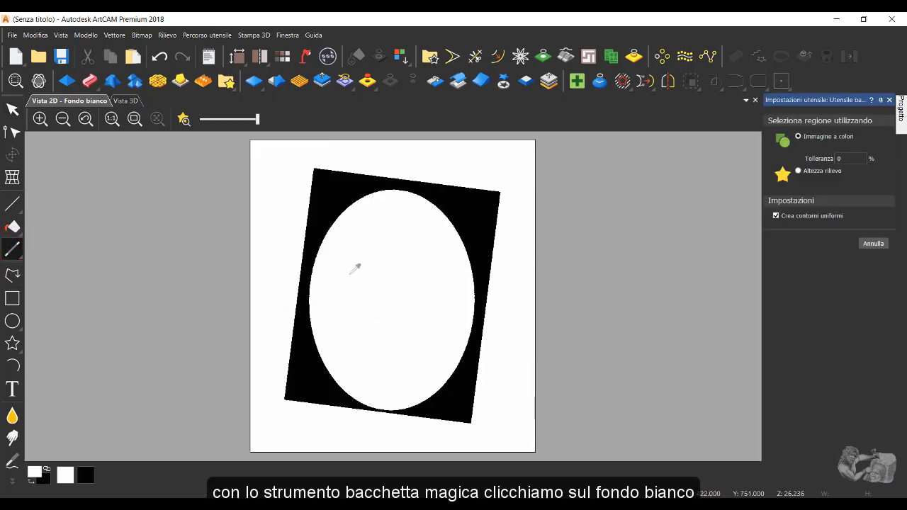
{"action": "left_click", "coordinate": [343, 264]}
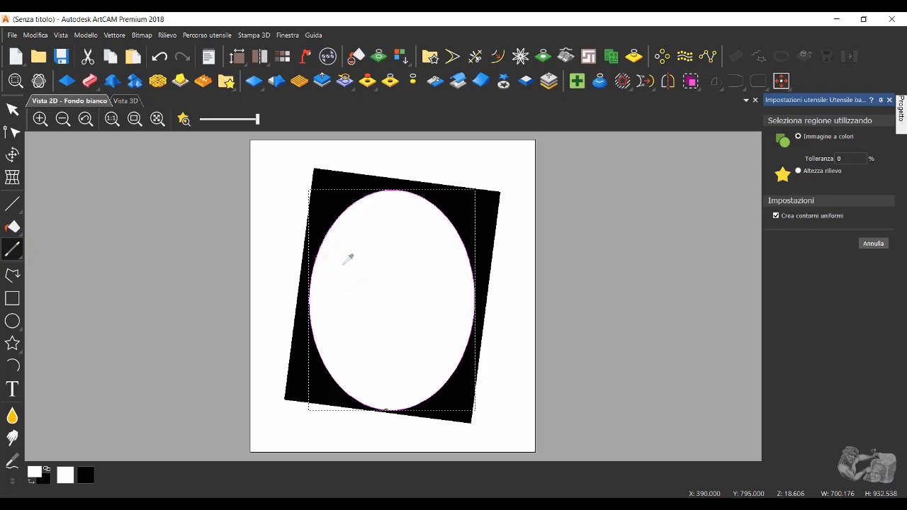
{"action": "left_click", "coordinate": [12, 109]}
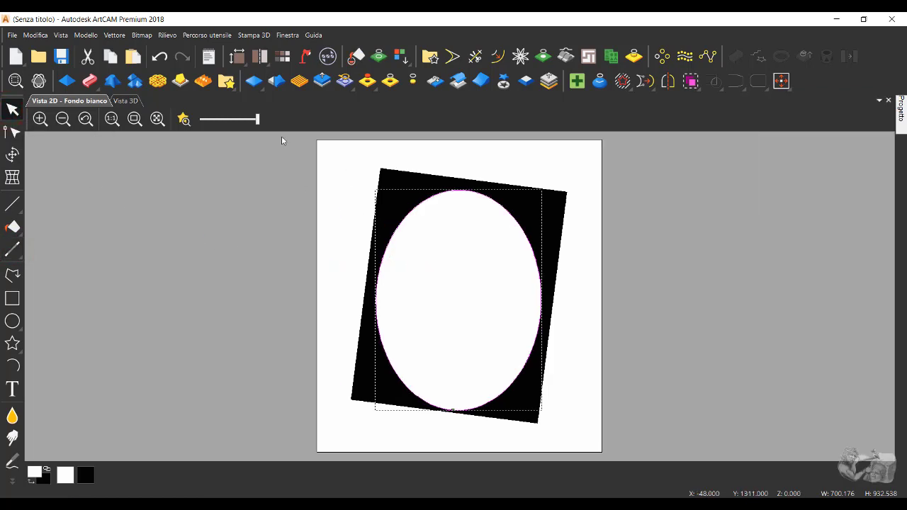
{"action": "left_click_drag", "start_coordinate": [258, 119], "coordinate": [176, 120]}
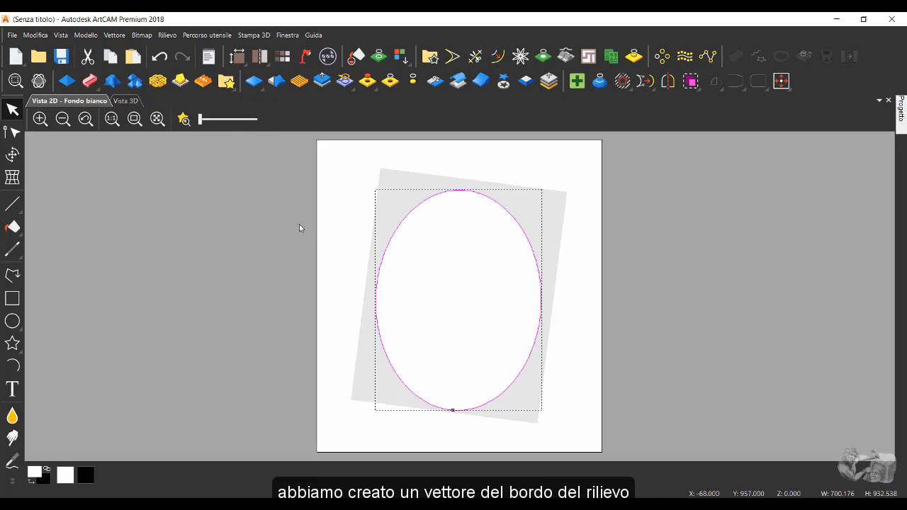
{"action": "left_click", "coordinate": [125, 101]}
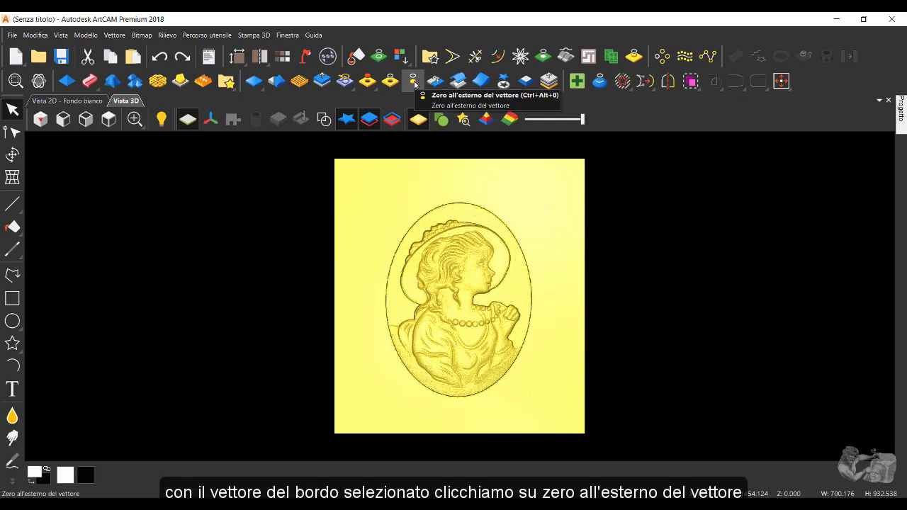
Step: Zero the relief outside the oval border vector, hide the zero plane, and zoom in on the cameo
{"action": "left_click", "coordinate": [412, 81]}
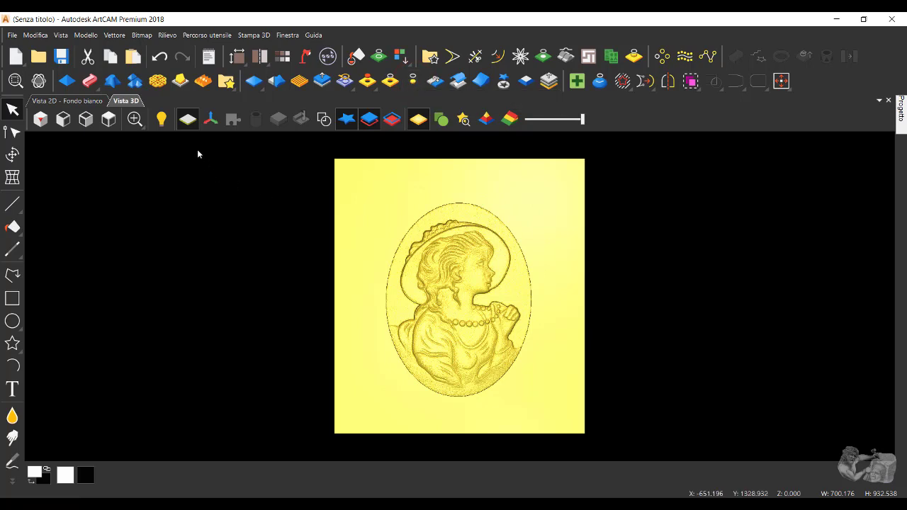
{"action": "left_click", "coordinate": [188, 125]}
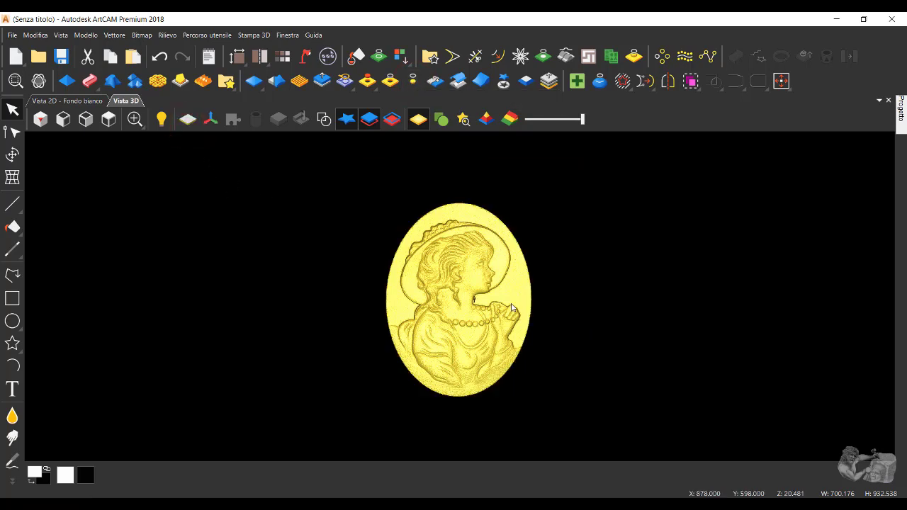
{"action": "scroll", "coordinate": [497, 320], "scroll_direction": "up", "scroll_amount": 1}
{"action": "scroll", "coordinate": [497, 319], "scroll_direction": "up", "scroll_amount": 1}
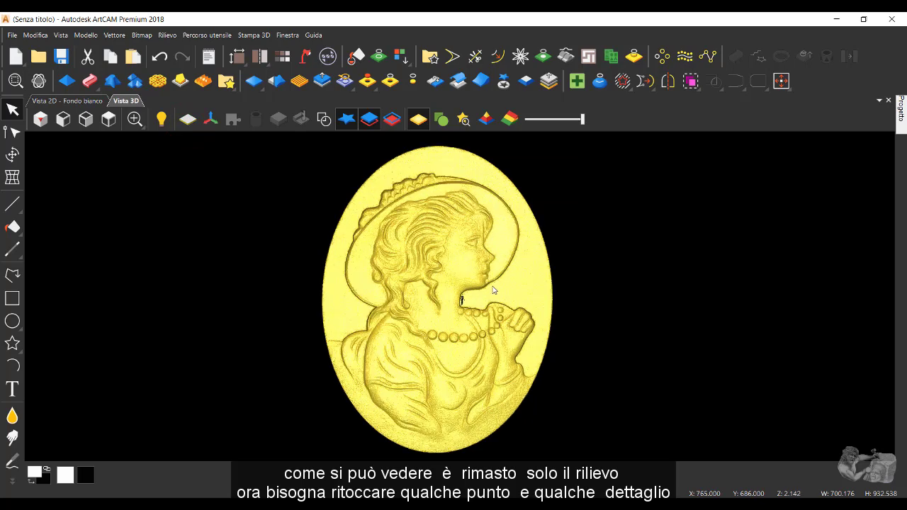
{"action": "scroll", "coordinate": [480, 315], "scroll_direction": "up", "scroll_amount": 1}
{"action": "scroll", "coordinate": [479, 316], "scroll_direction": "up", "scroll_amount": 1}
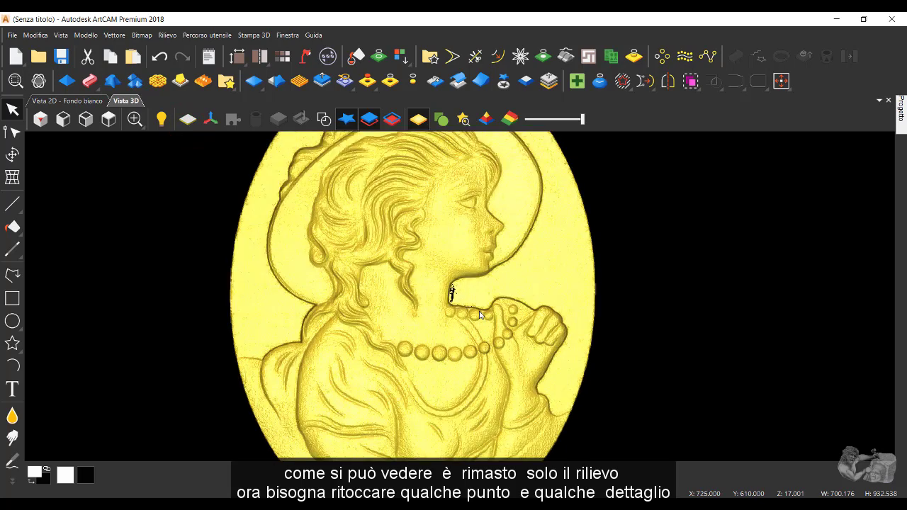
{"action": "scroll", "coordinate": [480, 315], "scroll_direction": "up", "scroll_amount": 1}
{"action": "scroll", "coordinate": [479, 315], "scroll_direction": "up", "scroll_amount": 1}
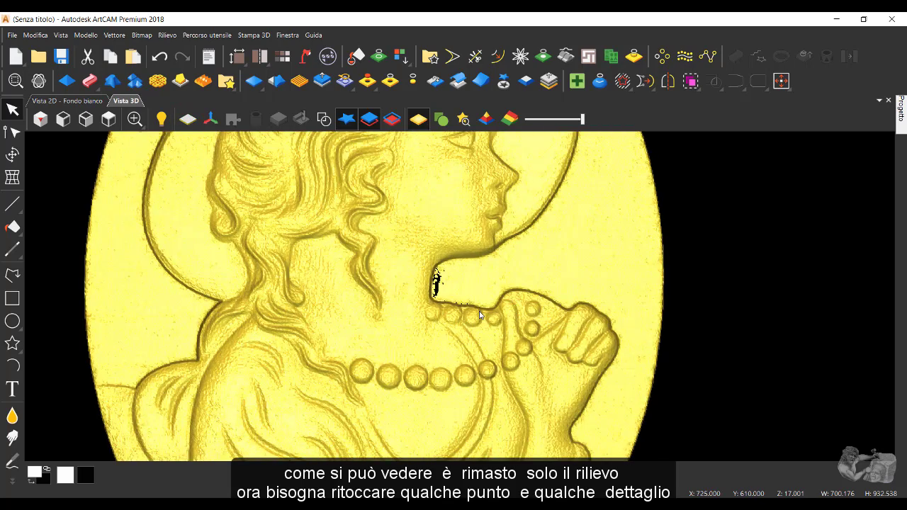
{"action": "scroll", "coordinate": [479, 316], "scroll_direction": "up", "scroll_amount": 1}
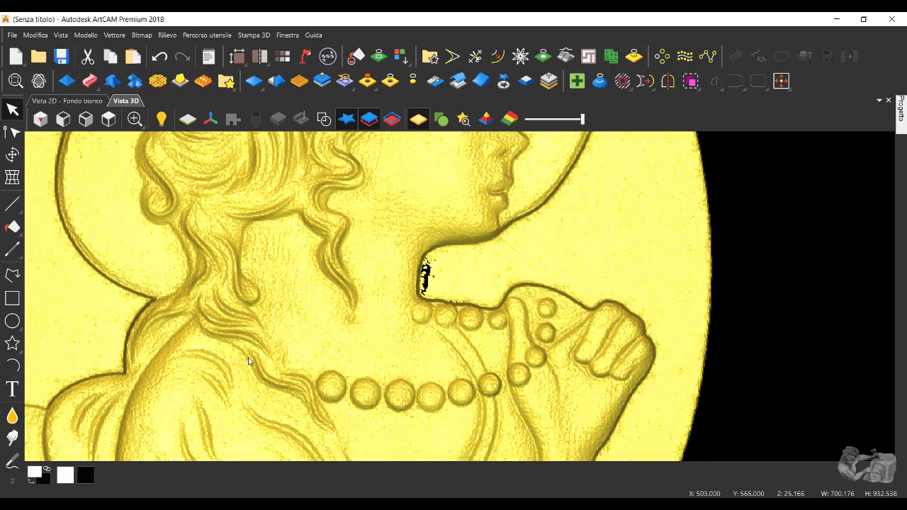
Step: Smooth away the black flaw beside the chin and set the Smooth brush radius to 17 pixels
{"action": "left_click", "coordinate": [13, 416]}
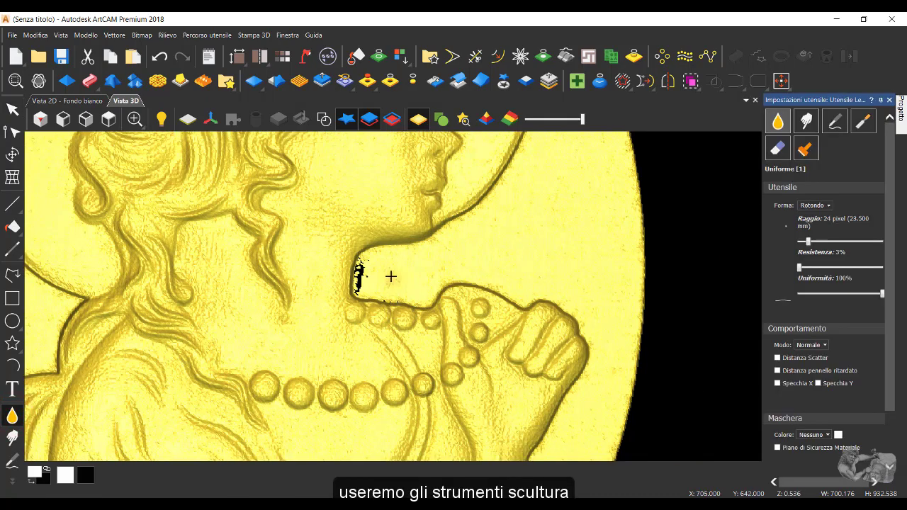
{"action": "mouse_move", "coordinate": [396, 263]}
{"action": "left_mouse_down"}
{"action": "mouse_move", "coordinate": [375, 260]}
{"action": "mouse_move", "coordinate": [370, 275]}
{"action": "left_mouse_up"}
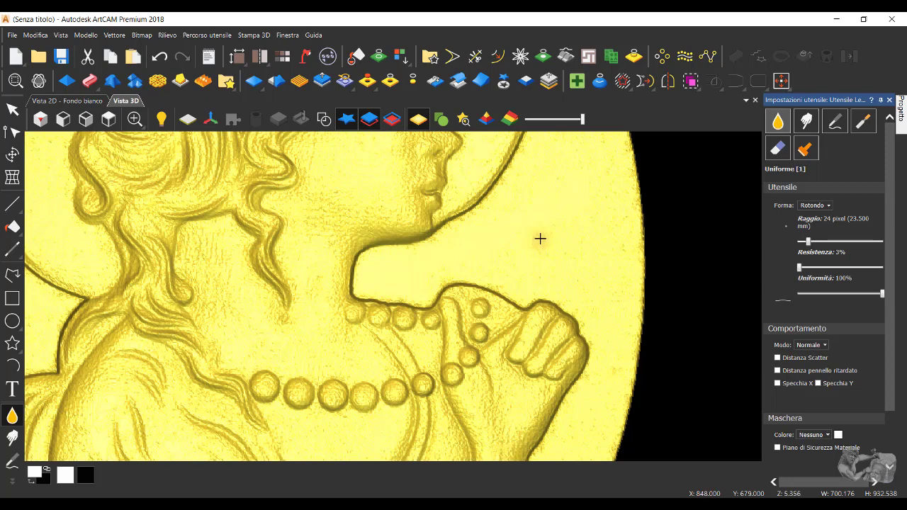
{"action": "left_click_drag", "start_coordinate": [883, 295], "coordinate": [797, 293]}
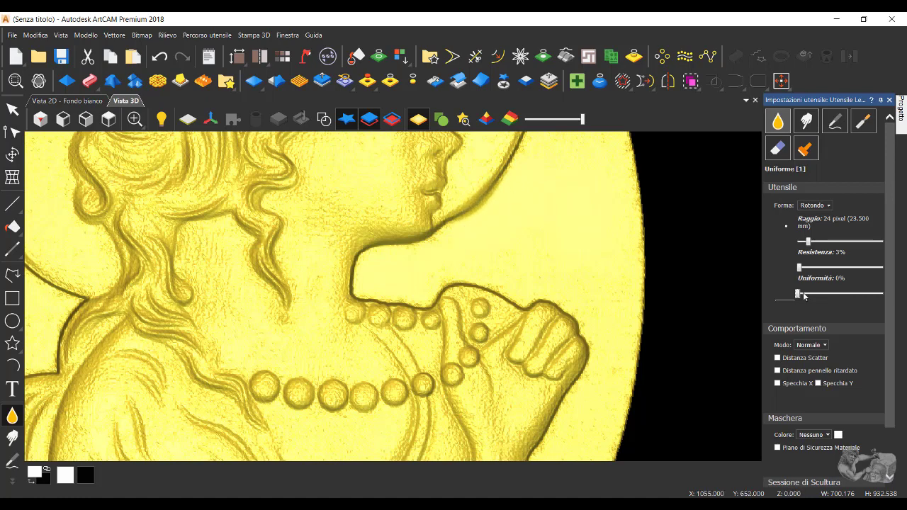
{"action": "left_click_drag", "start_coordinate": [799, 293], "coordinate": [883, 295]}
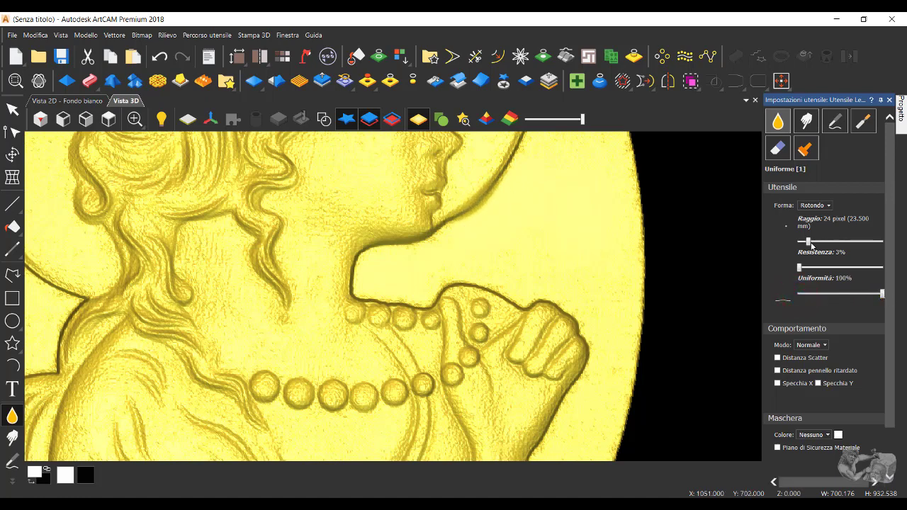
{"action": "left_click_drag", "start_coordinate": [811, 245], "coordinate": [806, 242]}
Step: Smooth under the chin, the jawline, and the neck edges near the necklace
{"action": "left_click", "coordinate": [396, 212]}
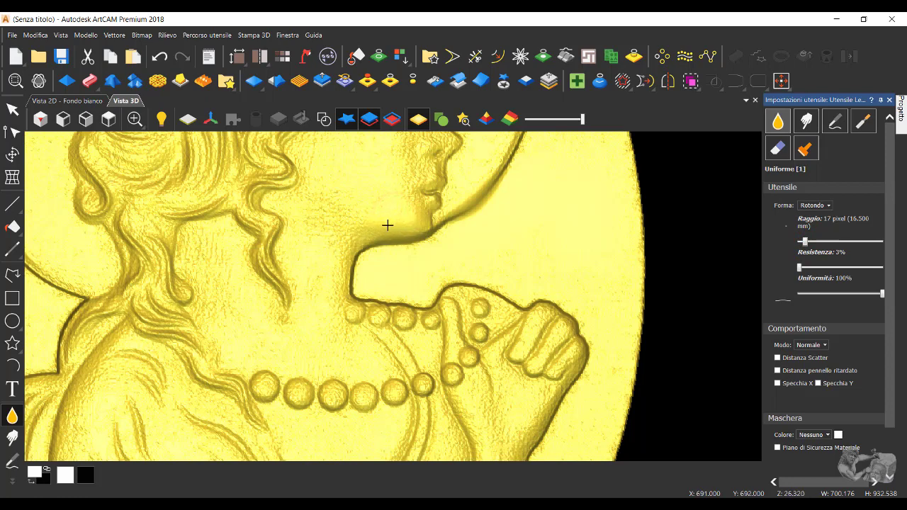
{"action": "left_click", "coordinate": [327, 182]}
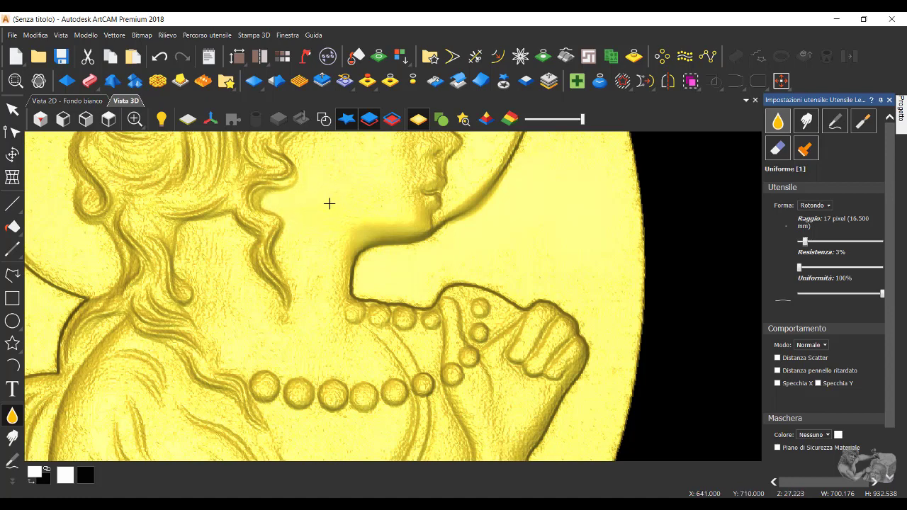
{"action": "left_click", "coordinate": [300, 220]}
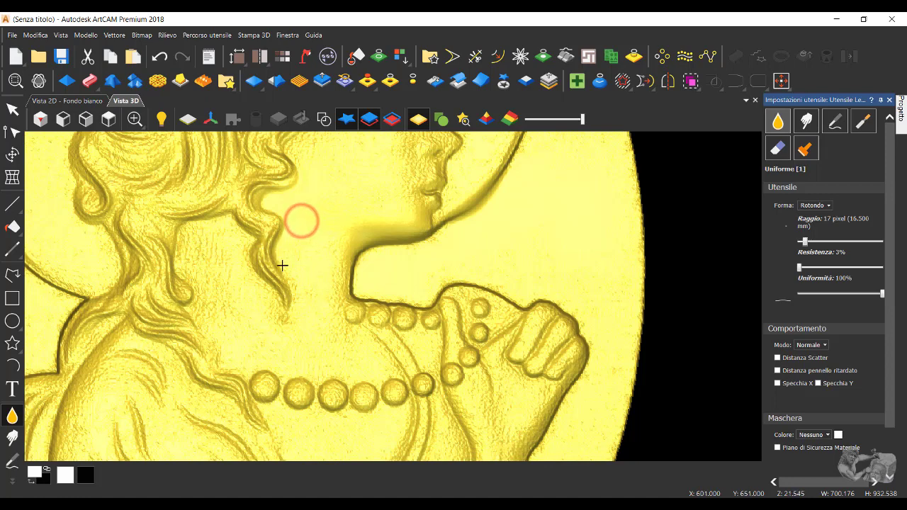
{"action": "left_click", "coordinate": [352, 272]}
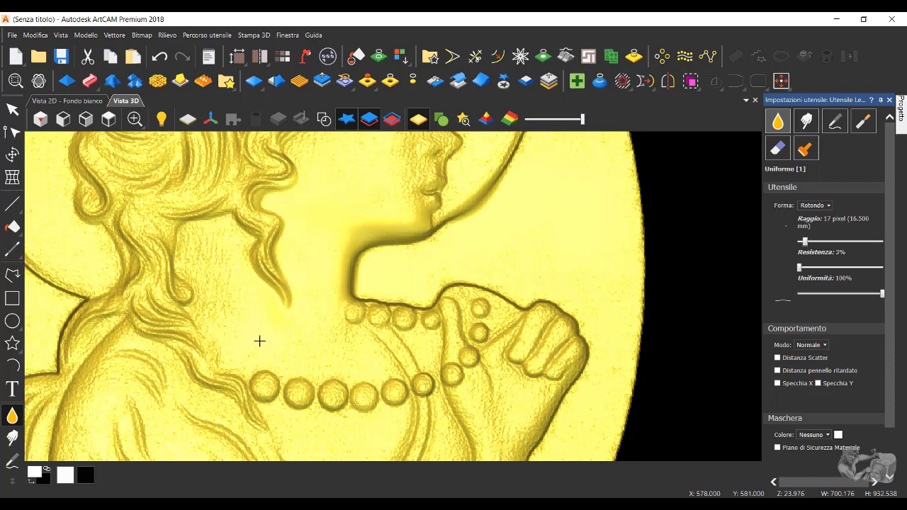
{"action": "scroll", "coordinate": [260, 341], "scroll_direction": "down", "scroll_amount": 2}
{"action": "scroll", "coordinate": [344, 320], "scroll_direction": "down", "scroll_amount": 2}
{"action": "scroll", "coordinate": [333, 170], "scroll_direction": "up", "scroll_amount": 2}
{"action": "scroll", "coordinate": [433, 198], "scroll_direction": "up", "scroll_amount": 2}
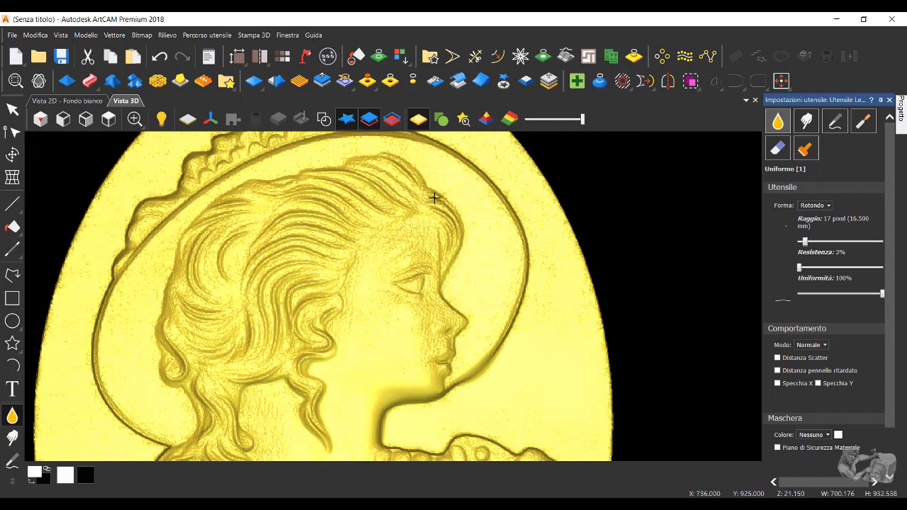
{"action": "scroll", "coordinate": [433, 197], "scroll_direction": "up", "scroll_amount": 1}
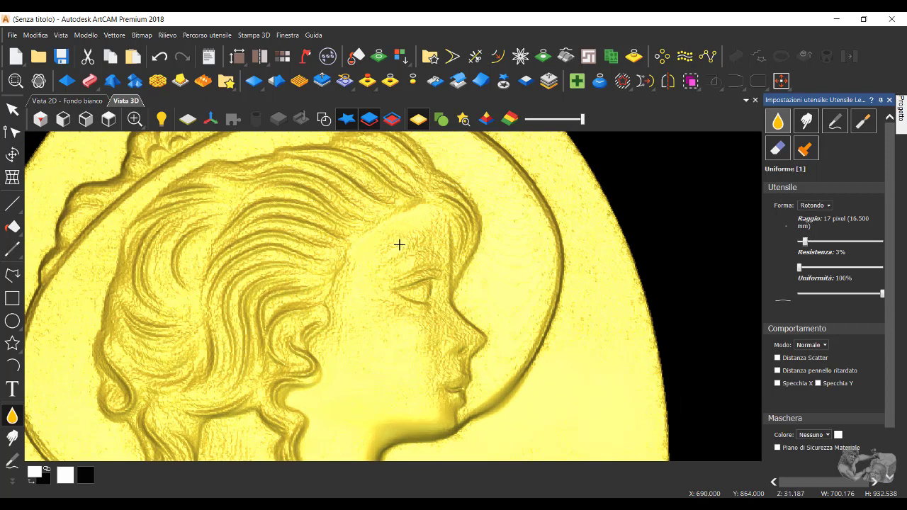
Step: Smooth the girl's forehead and the cheek below her eye
{"action": "left_click", "coordinate": [356, 248]}
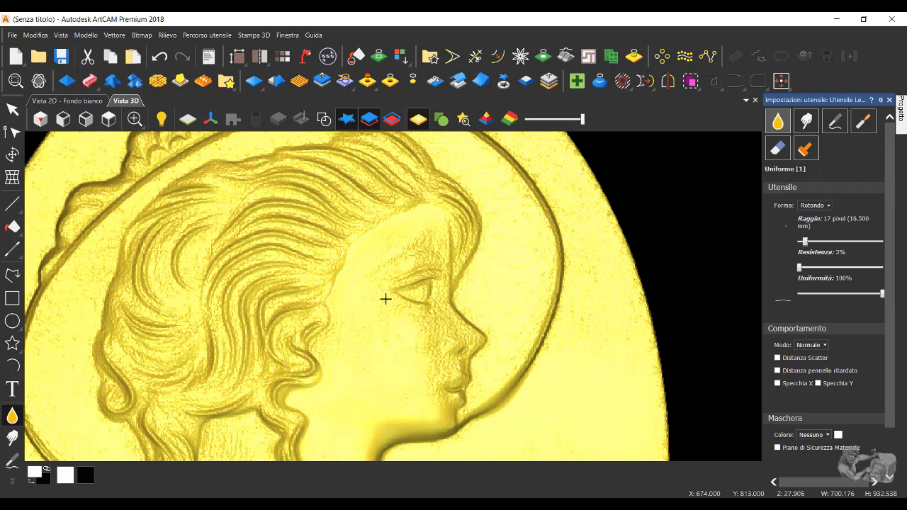
{"action": "left_click", "coordinate": [353, 320]}
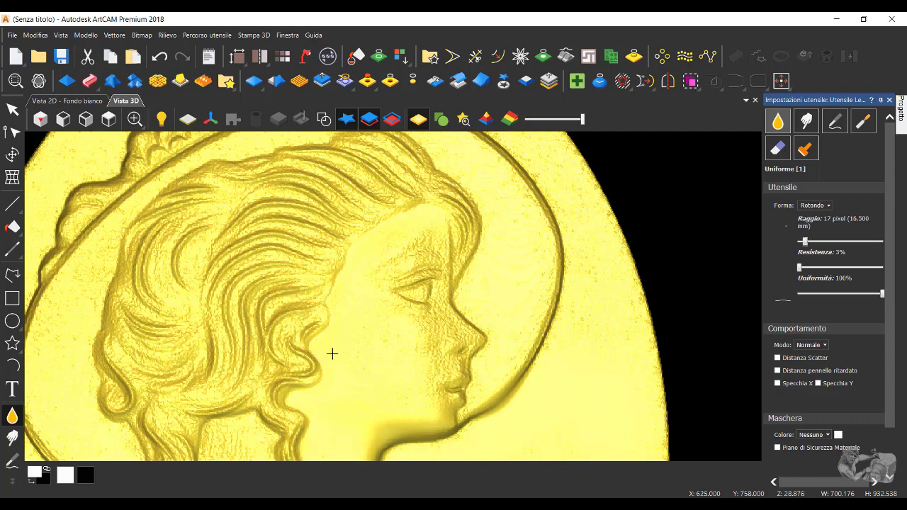
{"action": "scroll", "coordinate": [362, 312], "scroll_direction": "down", "scroll_amount": 3}
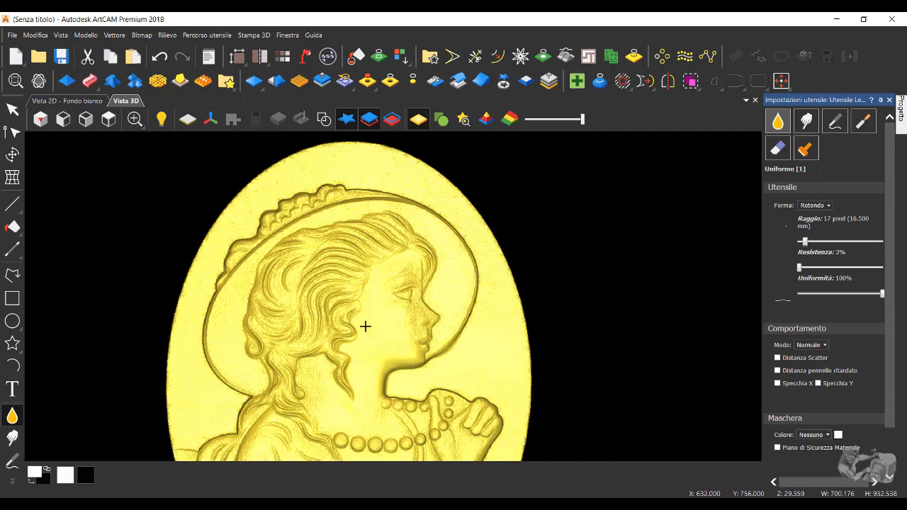
{"action": "scroll", "coordinate": [364, 326], "scroll_direction": "up", "scroll_amount": 1}
{"action": "scroll", "coordinate": [404, 333], "scroll_direction": "up", "scroll_amount": 2}
{"action": "left_click", "coordinate": [393, 304]}
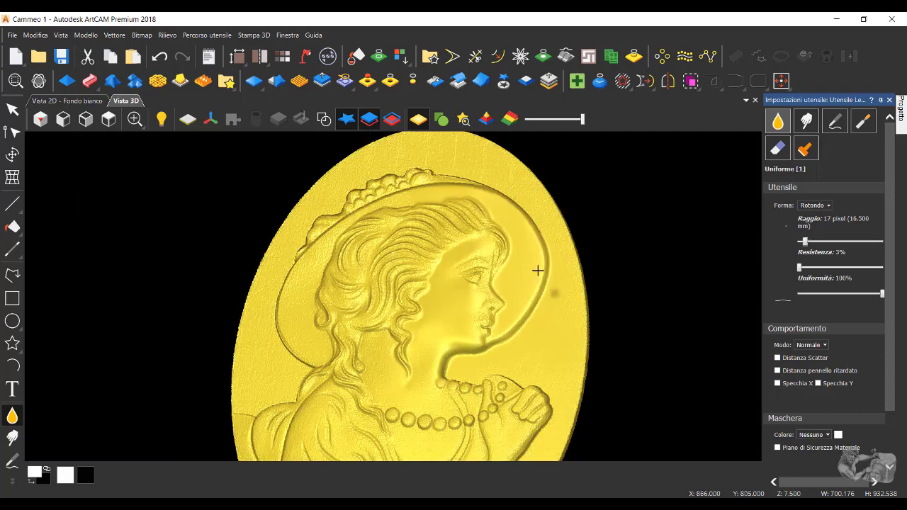
Step: Smooth the relief along the hat brim from right to left, where it meets the hair
{"action": "scroll", "coordinate": [345, 162], "scroll_direction": "up", "scroll_amount": 1}
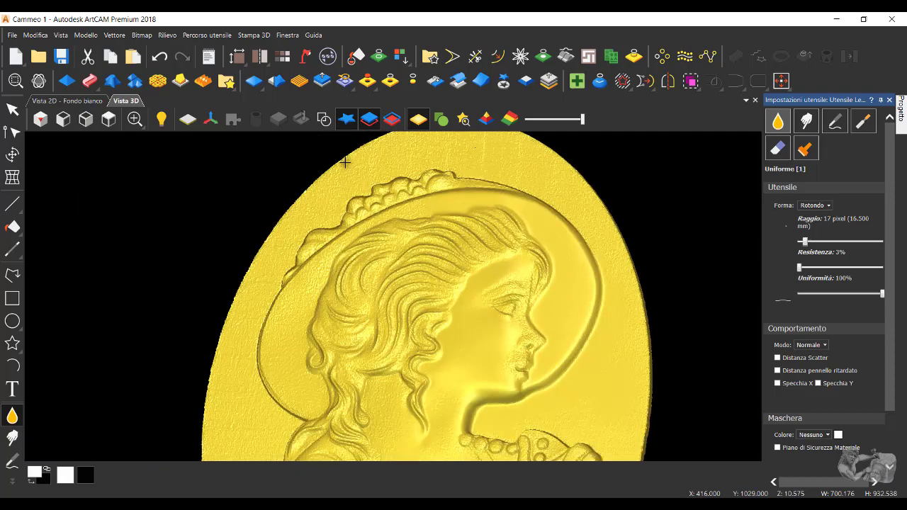
{"action": "scroll", "coordinate": [354, 164], "scroll_direction": "up", "scroll_amount": 1}
{"action": "scroll", "coordinate": [425, 183], "scroll_direction": "up", "scroll_amount": 1}
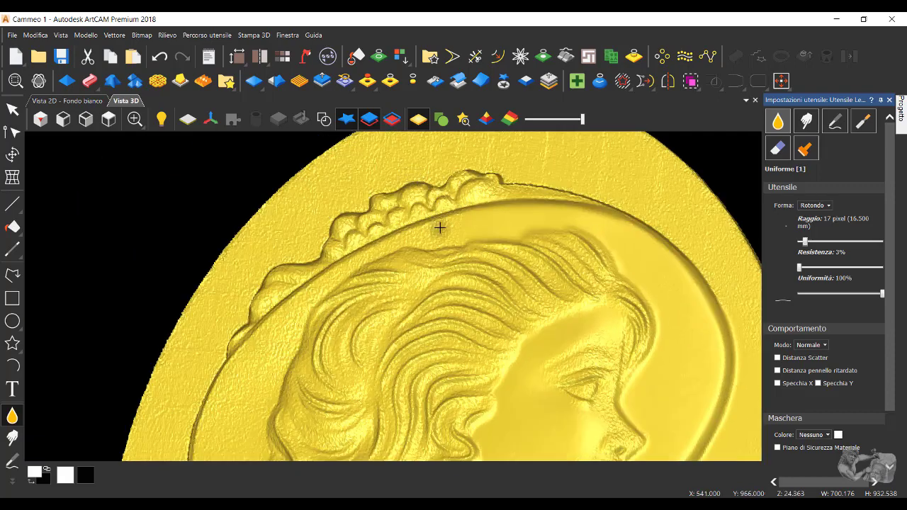
{"action": "mouse_move", "coordinate": [482, 225]}
{"action": "left_mouse_down"}
{"action": "mouse_move", "coordinate": [465, 227]}
{"action": "mouse_move", "coordinate": [488, 229]}
{"action": "left_mouse_up"}
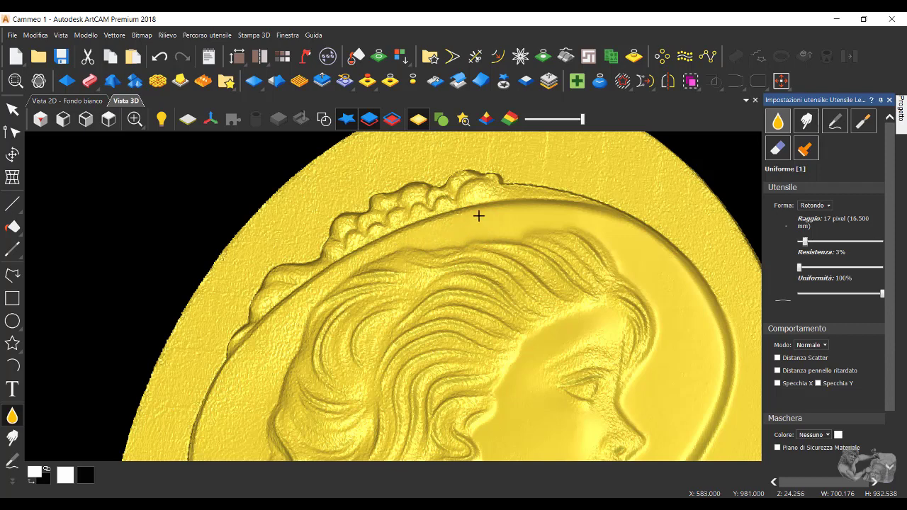
{"action": "left_click_drag", "start_coordinate": [478, 215], "coordinate": [491, 207]}
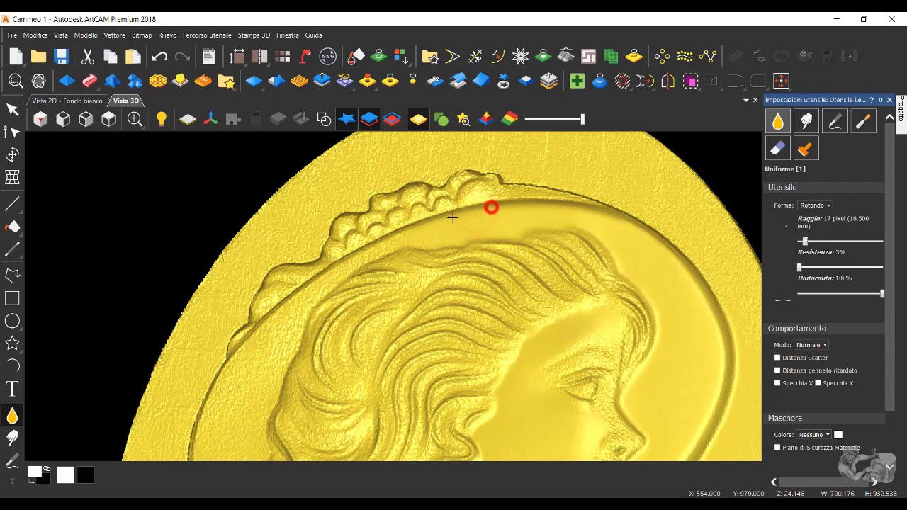
{"action": "left_click_drag", "start_coordinate": [389, 237], "coordinate": [458, 210]}
{"action": "left_click", "coordinate": [414, 238]}
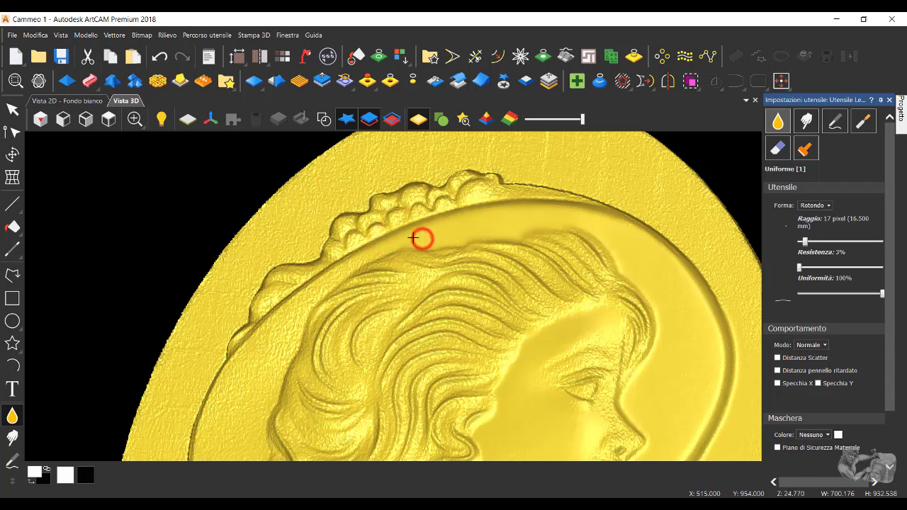
{"action": "mouse_move", "coordinate": [414, 238]}
{"action": "left_mouse_down"}
{"action": "mouse_move", "coordinate": [314, 290]}
{"action": "mouse_move", "coordinate": [338, 257]}
{"action": "left_mouse_up"}
{"action": "left_click", "coordinate": [338, 269]}
{"action": "left_click", "coordinate": [303, 300]}
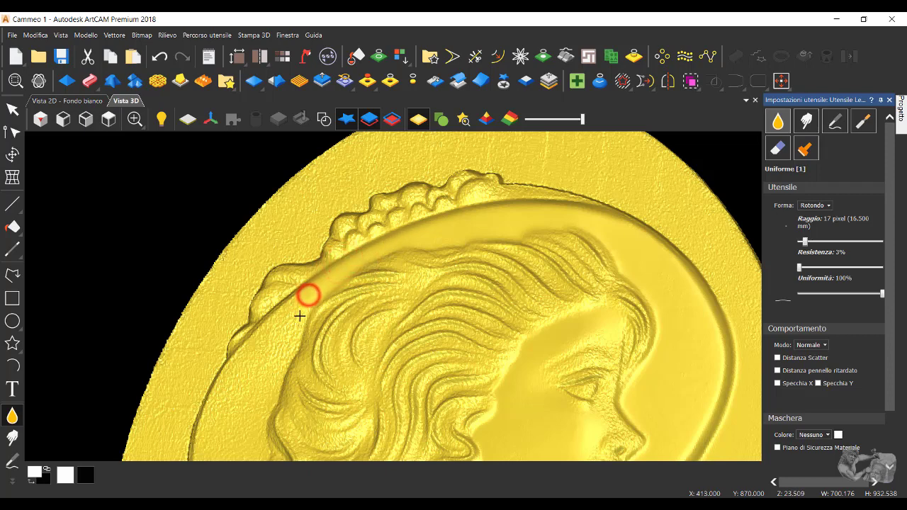
{"action": "left_click_drag", "start_coordinate": [303, 300], "coordinate": [303, 310]}
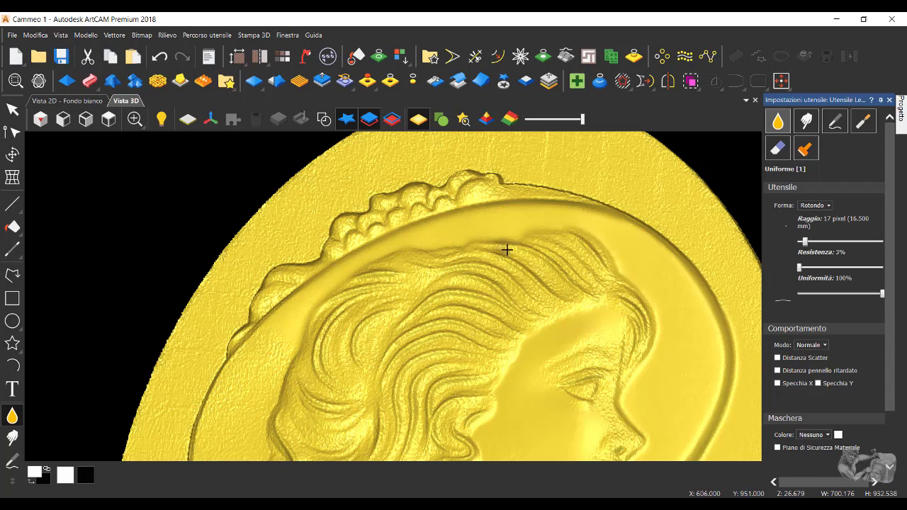
Step: Lower the brush radius to 13 pixels and soften several spots in the hair
{"action": "left_click_drag", "start_coordinate": [806, 242], "coordinate": [803, 242]}
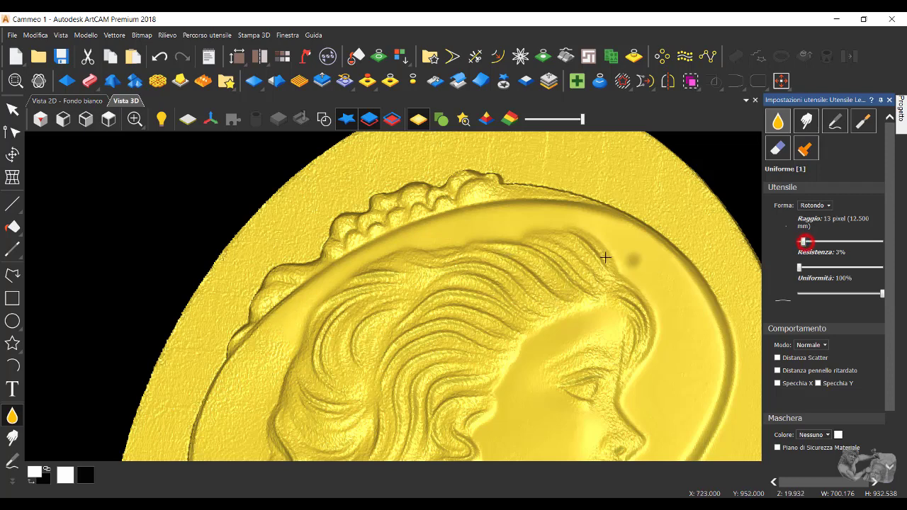
{"action": "left_click", "coordinate": [574, 297]}
{"action": "left_click", "coordinate": [542, 269]}
{"action": "left_click", "coordinate": [572, 294]}
{"action": "left_click", "coordinate": [572, 296]}
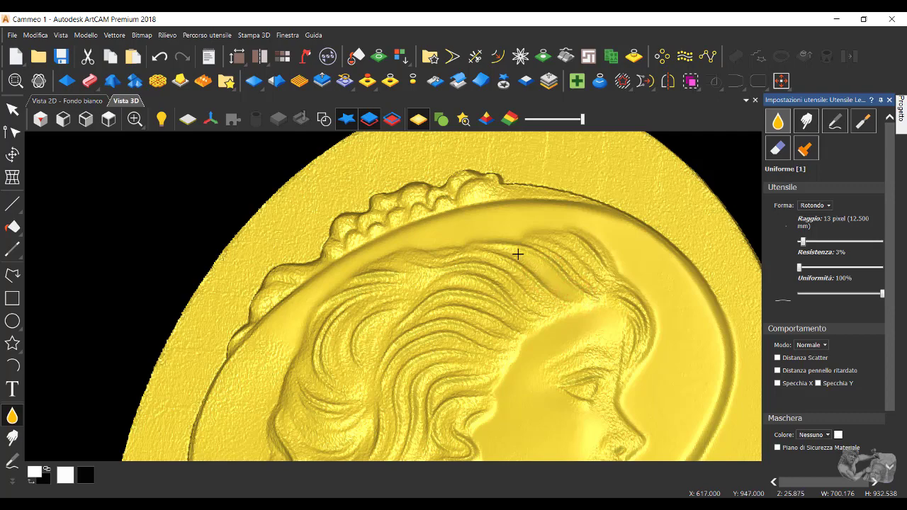
{"action": "middle_click_drag", "start_coordinate": [562, 284], "coordinate": [547, 350]}
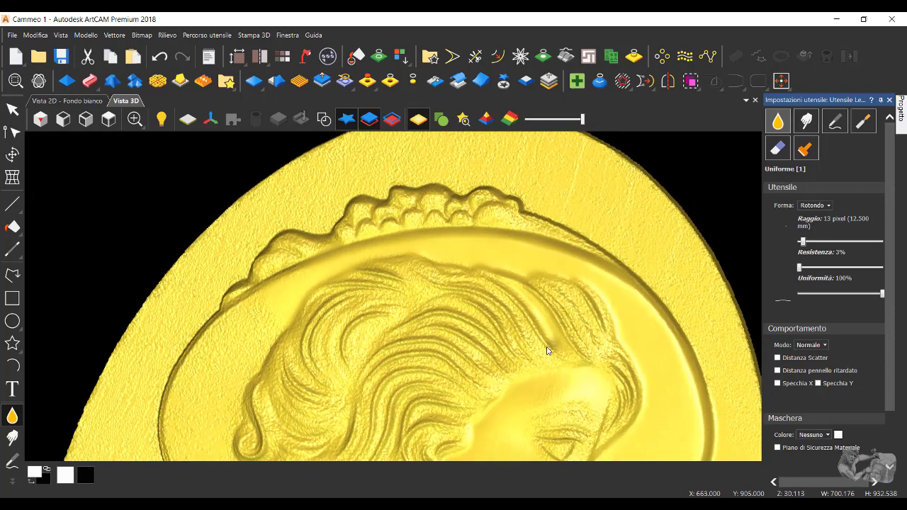
Step: With a finer 7-pixel brush, smooth the wavy hair strands above the girl's forehead
{"action": "left_click_drag", "start_coordinate": [801, 244], "coordinate": [799, 244]}
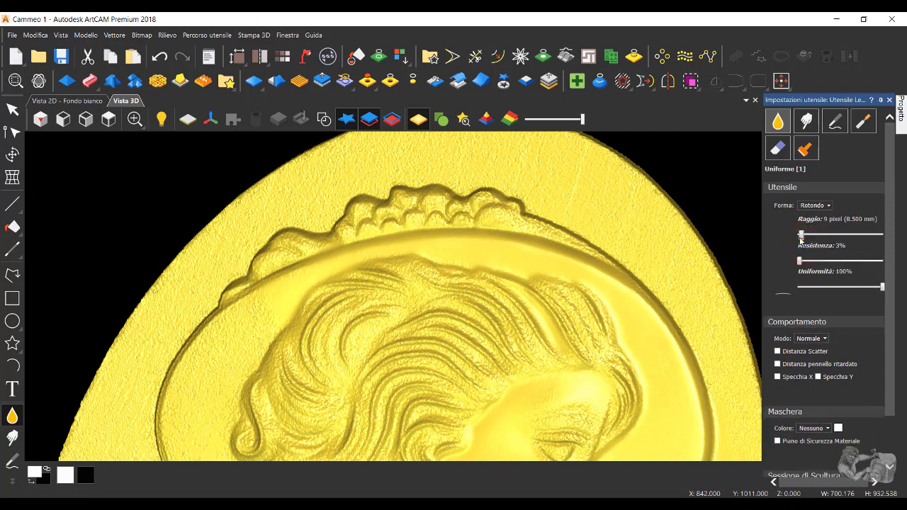
{"action": "left_click", "coordinate": [513, 285]}
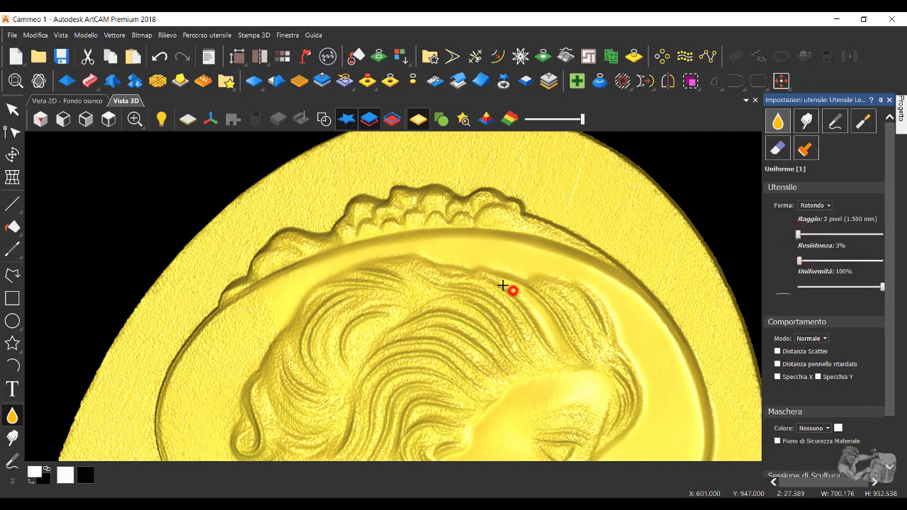
{"action": "left_click_drag", "start_coordinate": [799, 236], "coordinate": [801, 238]}
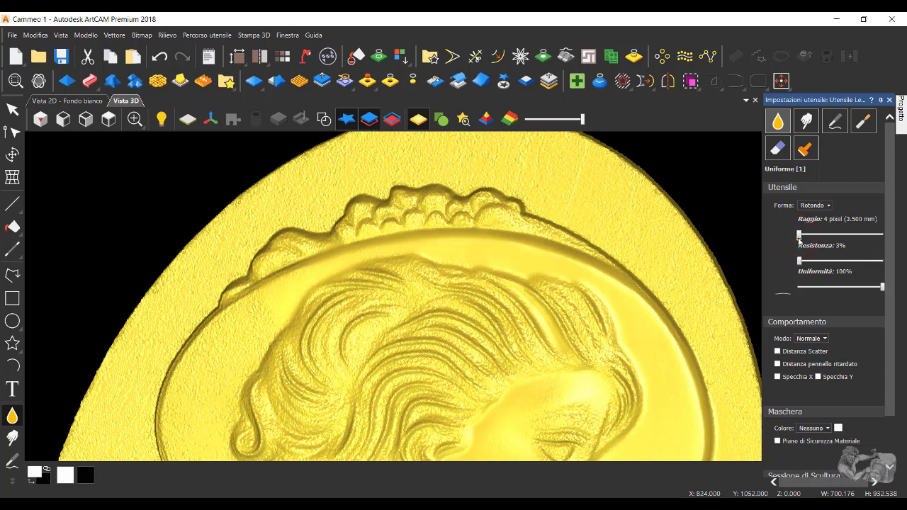
{"action": "left_click", "coordinate": [523, 287]}
{"action": "left_click_drag", "start_coordinate": [583, 354], "coordinate": [573, 338]}
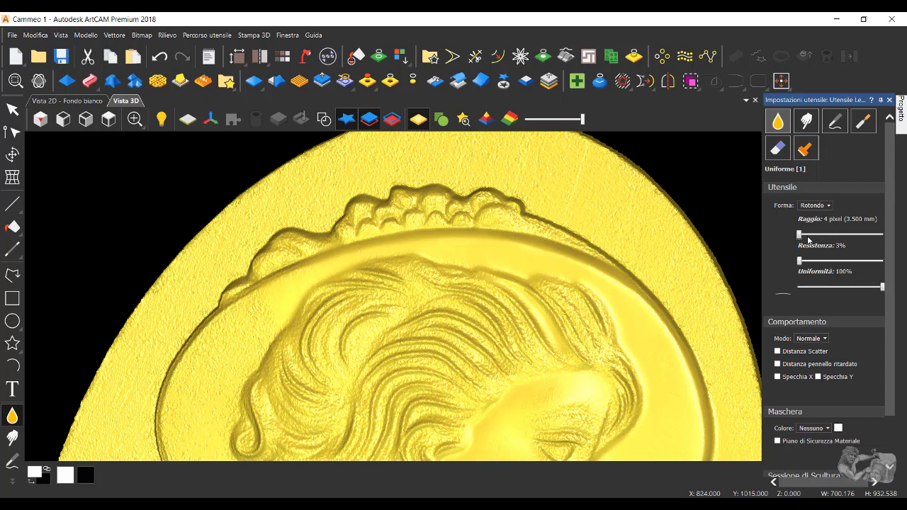
{"action": "left_click_drag", "start_coordinate": [800, 236], "coordinate": [800, 234]}
{"action": "left_click_drag", "start_coordinate": [583, 352], "coordinate": [574, 338]}
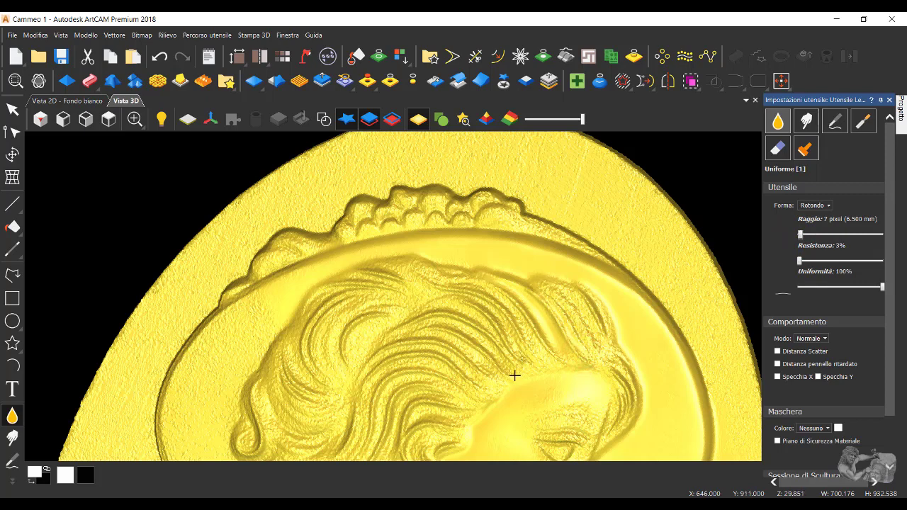
{"action": "mouse_move", "coordinate": [550, 361]}
{"action": "left_mouse_down"}
{"action": "mouse_move", "coordinate": [532, 340]}
{"action": "mouse_move", "coordinate": [581, 370]}
{"action": "mouse_move", "coordinate": [570, 371]}
{"action": "left_mouse_up"}
{"action": "left_click_drag", "start_coordinate": [520, 324], "coordinate": [532, 331]}
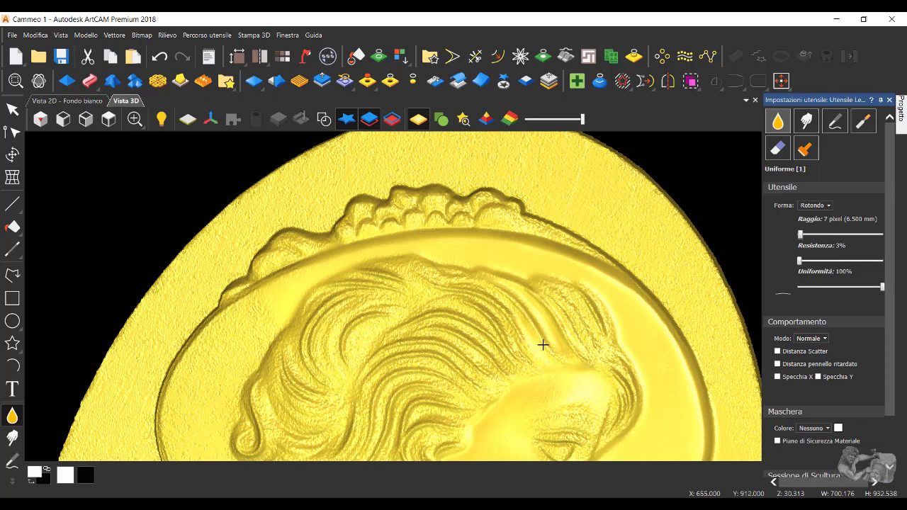
{"action": "scroll", "coordinate": [460, 354], "scroll_direction": "down", "scroll_amount": 3}
Step: Zoom in on the face and smooth the relief around the girl's eye
{"action": "scroll", "coordinate": [461, 404], "scroll_direction": "up", "scroll_amount": 2}
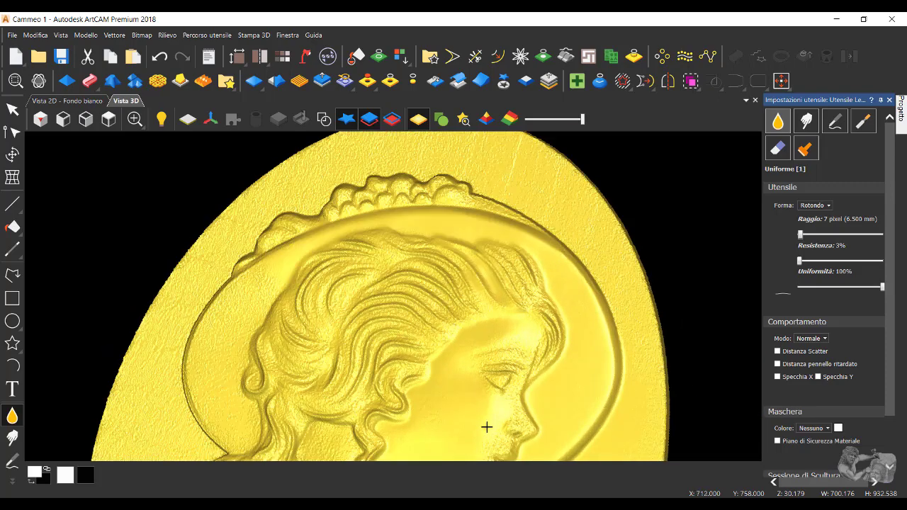
{"action": "scroll", "coordinate": [514, 334], "scroll_direction": "up", "scroll_amount": 1}
{"action": "scroll", "coordinate": [489, 321], "scroll_direction": "up", "scroll_amount": 1}
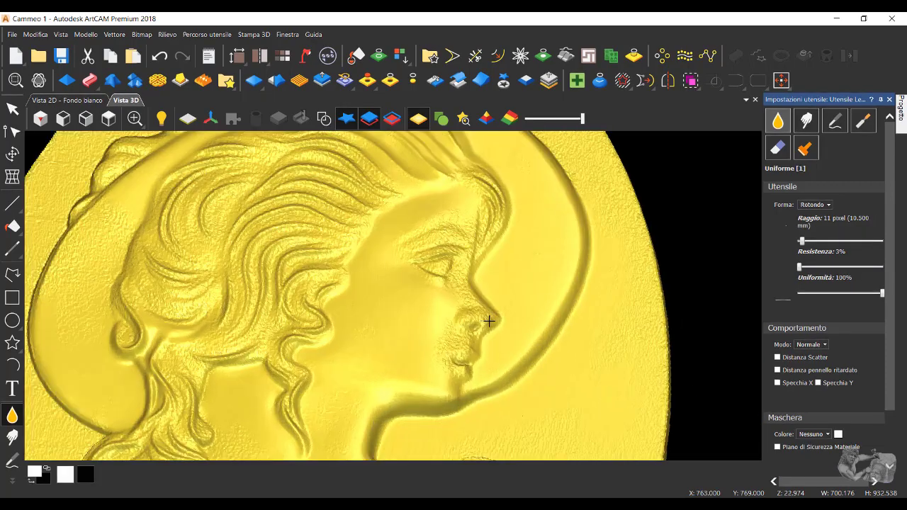
{"action": "middle_click_drag", "start_coordinate": [440, 319], "coordinate": [446, 348]}
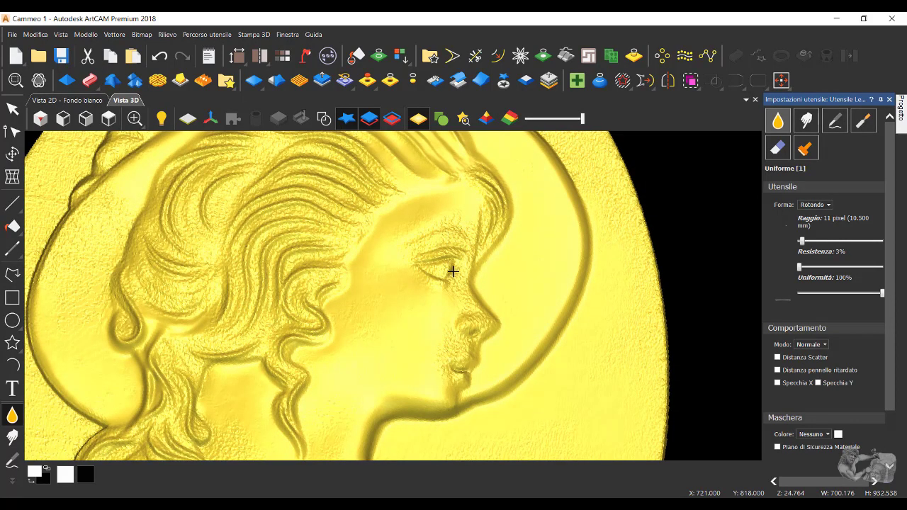
{"action": "left_click_drag", "start_coordinate": [449, 268], "coordinate": [451, 266]}
Step: Smooth the dress folds along the cameo's lower edge, then fit the whole cameo in view
{"action": "scroll", "coordinate": [423, 268], "scroll_direction": "down", "scroll_amount": 5}
{"action": "scroll", "coordinate": [533, 349], "scroll_direction": "down", "scroll_amount": 1}
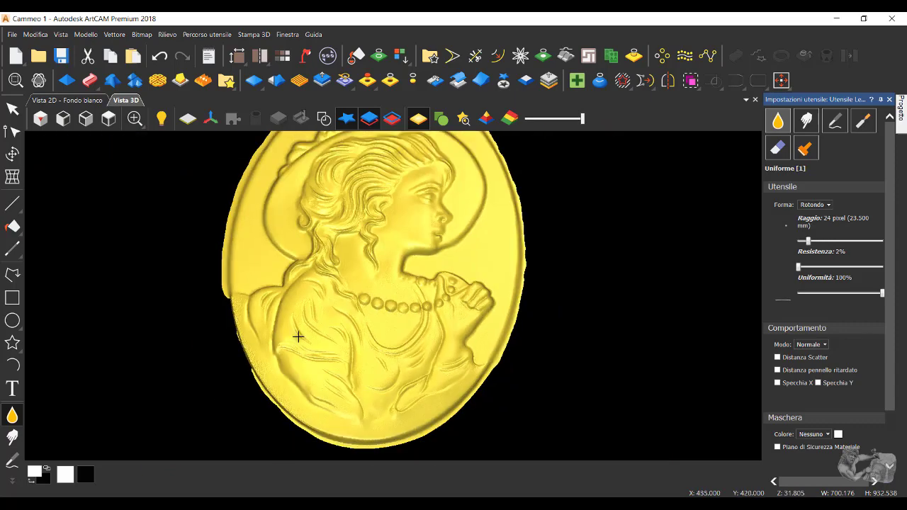
{"action": "scroll", "coordinate": [273, 346], "scroll_direction": "up", "scroll_amount": 3}
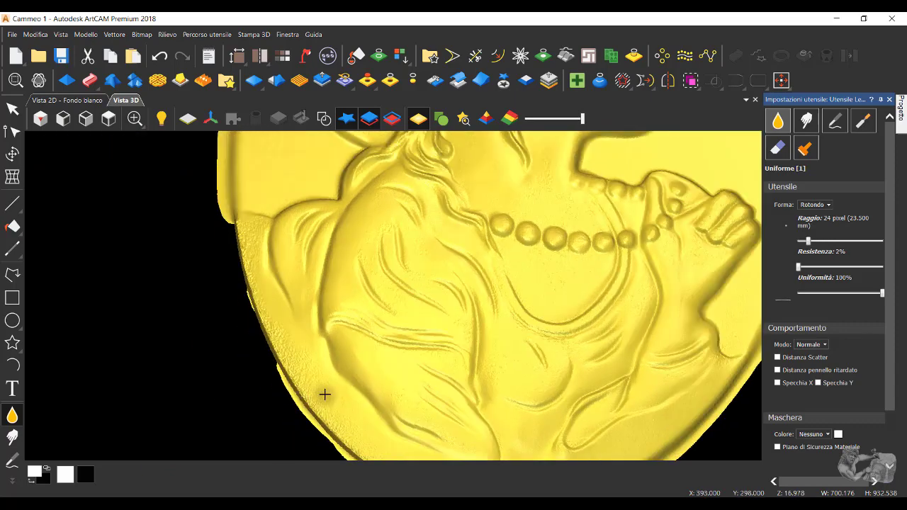
{"action": "scroll", "coordinate": [327, 393], "scroll_direction": "down", "scroll_amount": 1}
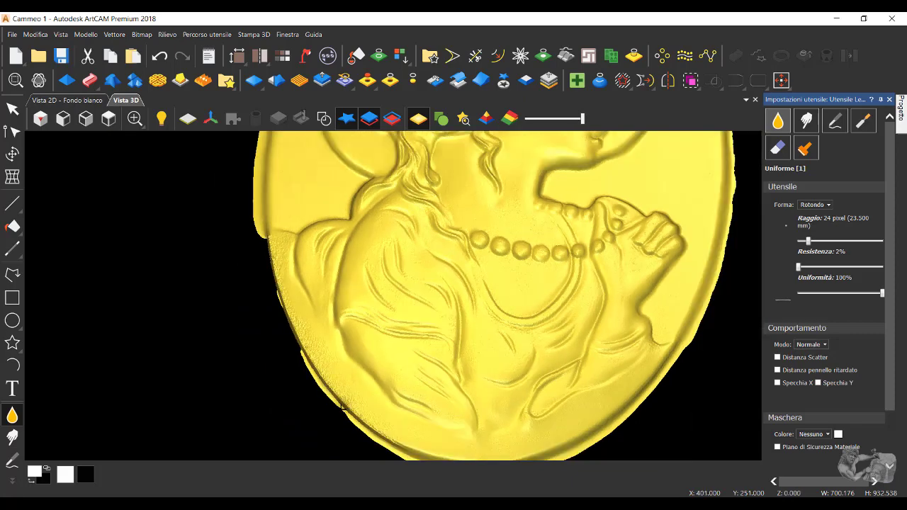
{"action": "scroll", "coordinate": [340, 407], "scroll_direction": "down", "scroll_amount": 1}
{"action": "scroll", "coordinate": [362, 381], "scroll_direction": "up", "scroll_amount": 2}
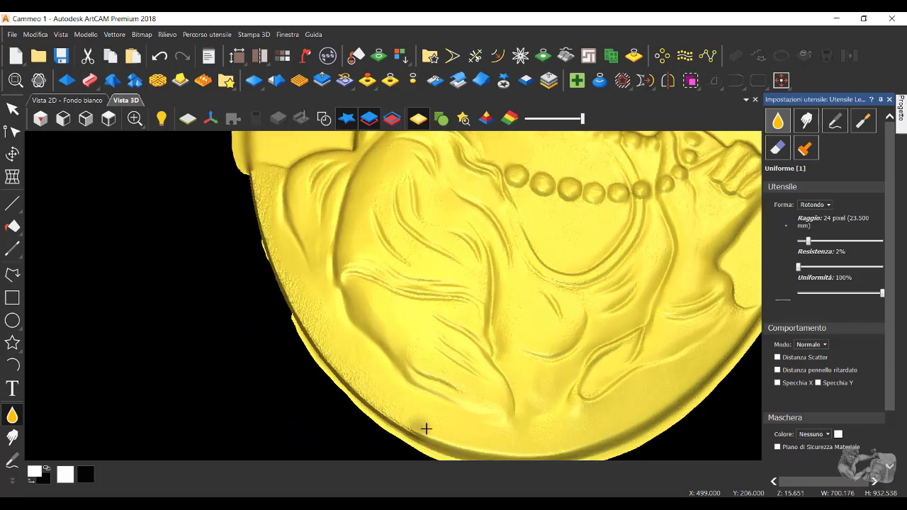
{"action": "left_click_drag", "start_coordinate": [423, 430], "coordinate": [460, 440]}
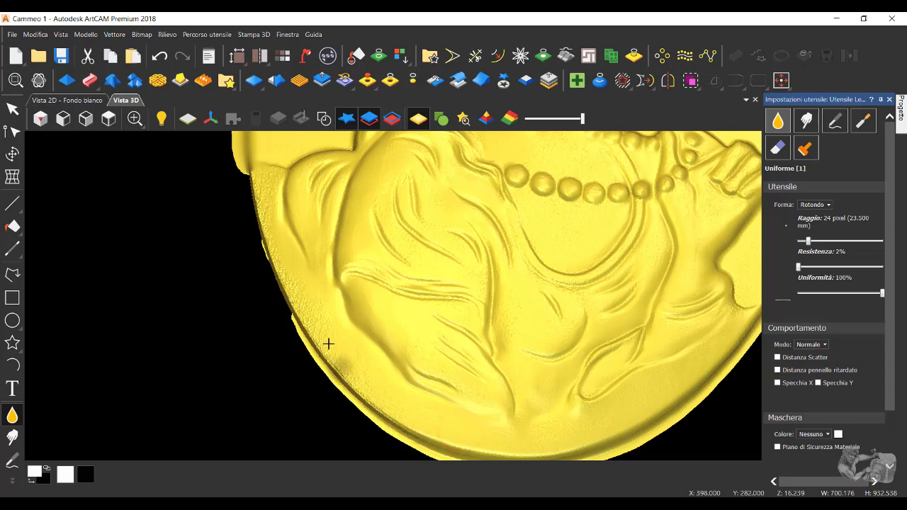
{"action": "key", "text": "0"}
{"action": "left_click", "coordinate": [109, 118]}
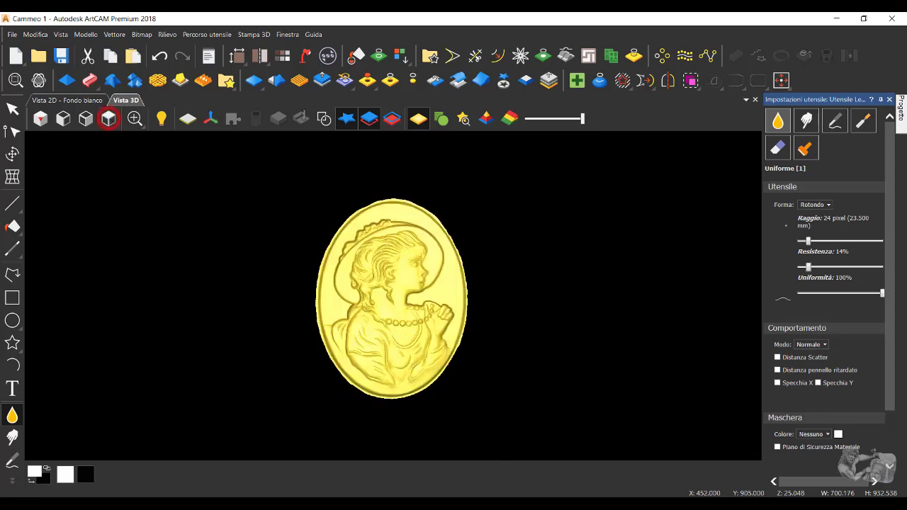
{"action": "scroll", "coordinate": [401, 296], "scroll_direction": "up", "scroll_amount": 1}
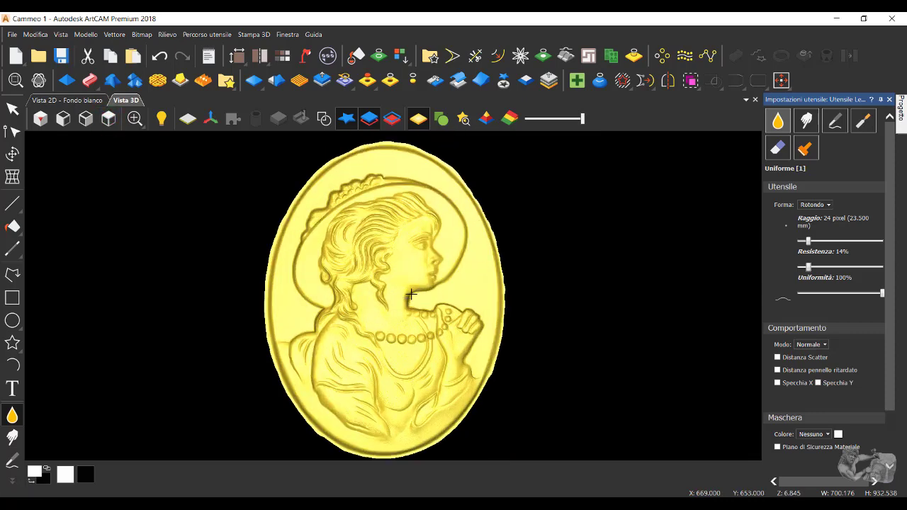
{"action": "left_click", "coordinate": [12, 108]}
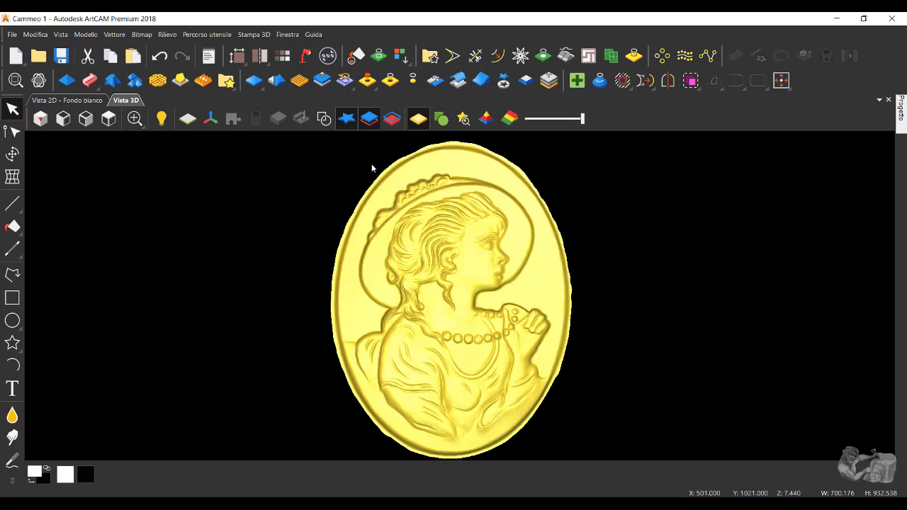
{"action": "left_click", "coordinate": [323, 119]}
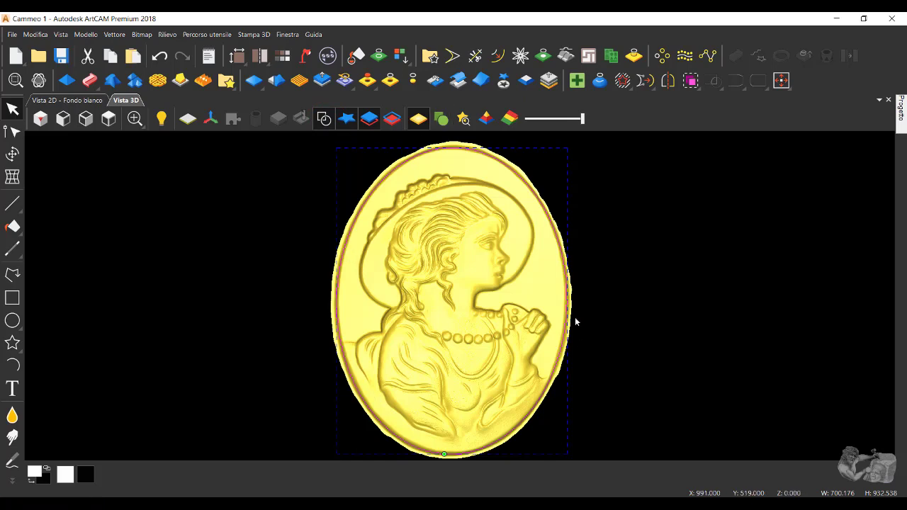
{"action": "left_click", "coordinate": [413, 80]}
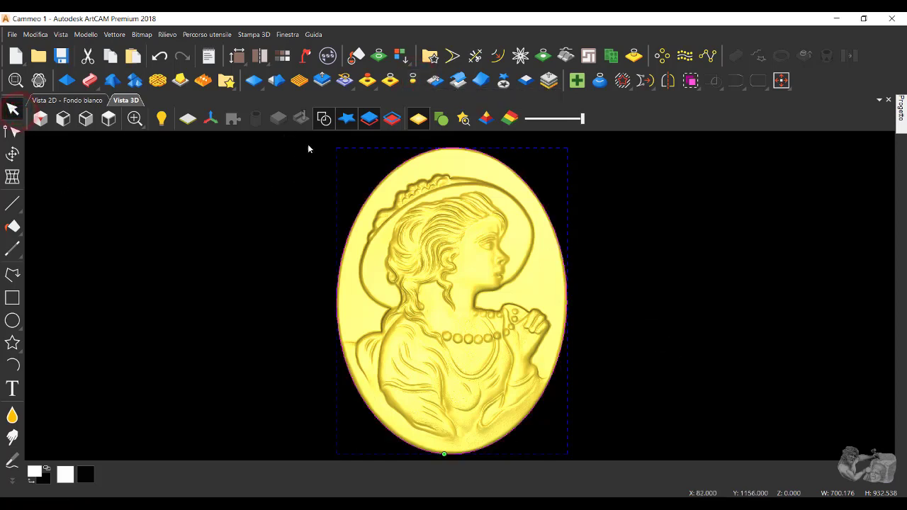
{"action": "left_click", "coordinate": [324, 118]}
{"action": "scroll", "coordinate": [428, 339], "scroll_direction": "up", "scroll_amount": 1}
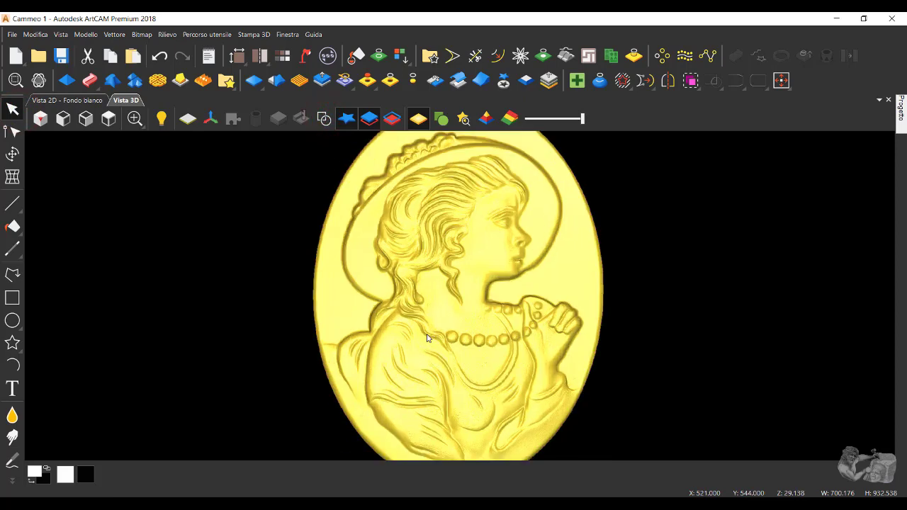
{"action": "left_click_drag", "start_coordinate": [464, 373], "coordinate": [354, 311]}
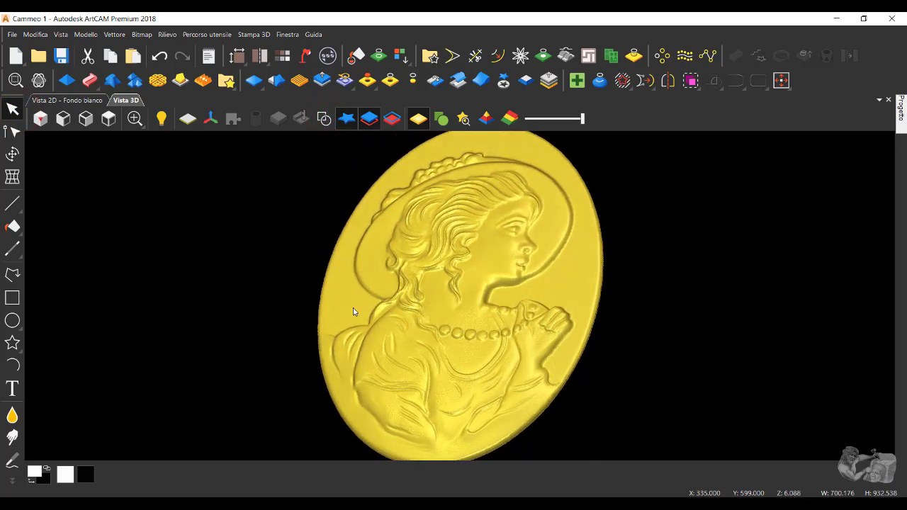
{"action": "left_click_drag", "start_coordinate": [559, 340], "coordinate": [572, 364]}
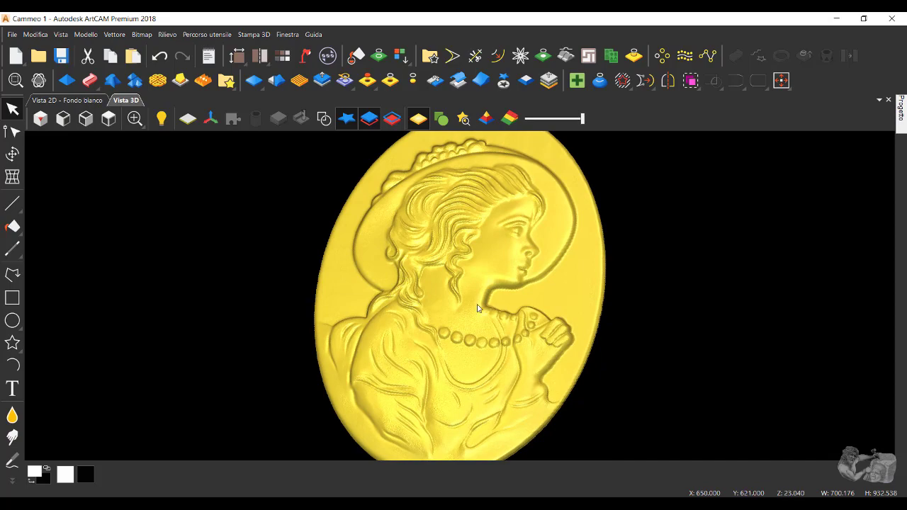
{"action": "scroll", "coordinate": [477, 308], "scroll_direction": "up", "scroll_amount": 2}
{"action": "mouse_move", "coordinate": [429, 313]}
{"action": "left_mouse_down"}
{"action": "mouse_move", "coordinate": [569, 178]}
{"action": "mouse_move", "coordinate": [425, 389]}
{"action": "mouse_move", "coordinate": [668, 329]}
{"action": "mouse_move", "coordinate": [438, 339]}
{"action": "mouse_move", "coordinate": [330, 288]}
{"action": "mouse_move", "coordinate": [391, 372]}
{"action": "mouse_move", "coordinate": [413, 296]}
{"action": "left_mouse_up"}
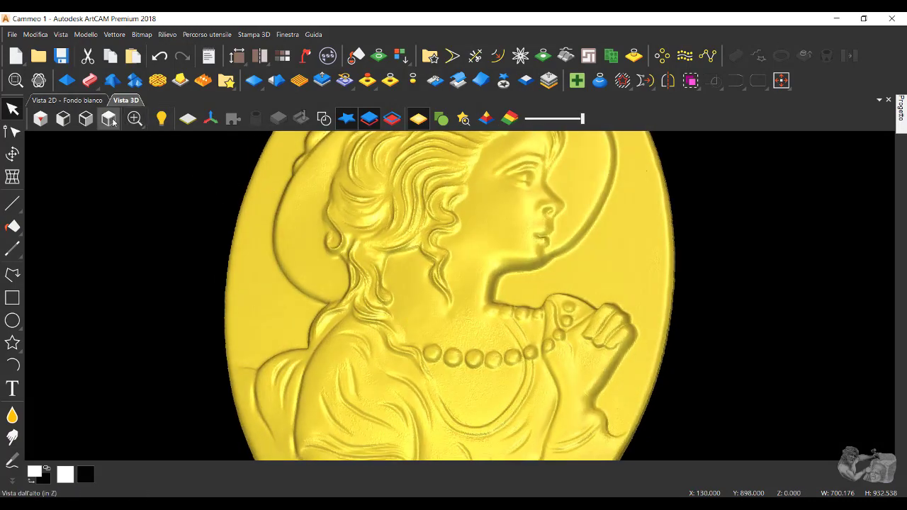
{"action": "left_click", "coordinate": [108, 118]}
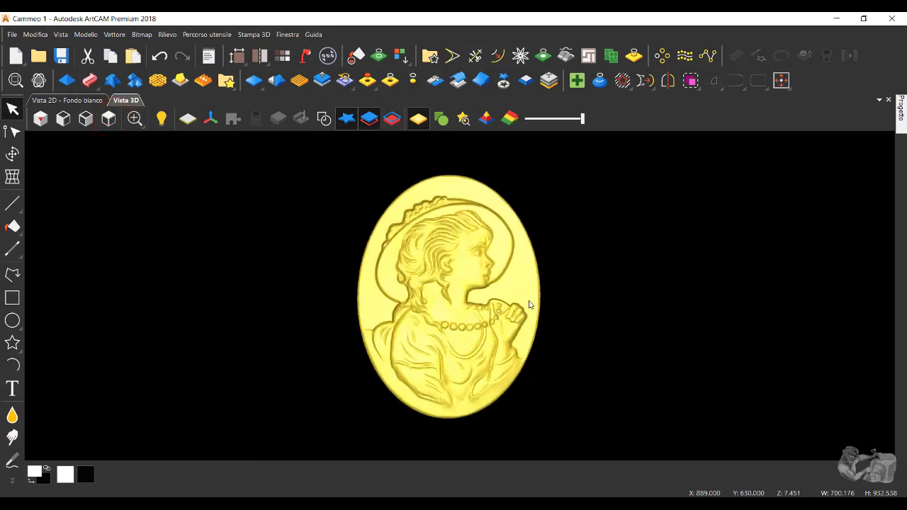
Step: Apply a Scala rilievo Fattore di scala of 1.369, bringing the relief's maximum Z to 46.367 mm
{"action": "left_click", "coordinate": [322, 80]}
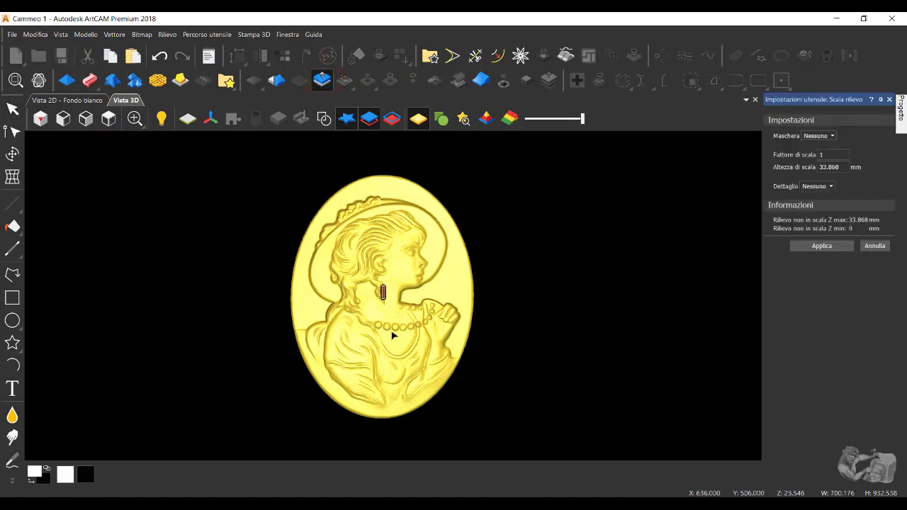
{"action": "left_click_drag", "start_coordinate": [385, 344], "coordinate": [349, 279]}
{"action": "scroll", "coordinate": [391, 311], "scroll_direction": "up", "scroll_amount": 3}
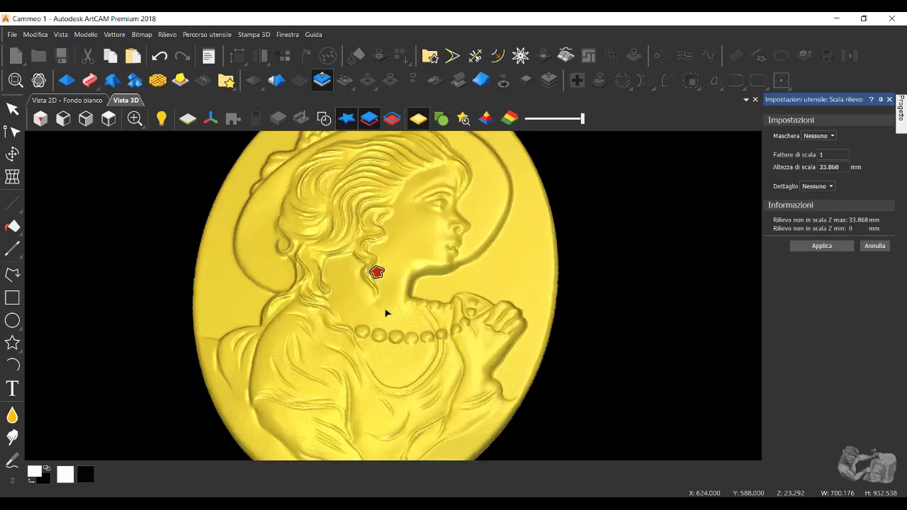
{"action": "left_click_drag", "start_coordinate": [389, 312], "coordinate": [330, 328]}
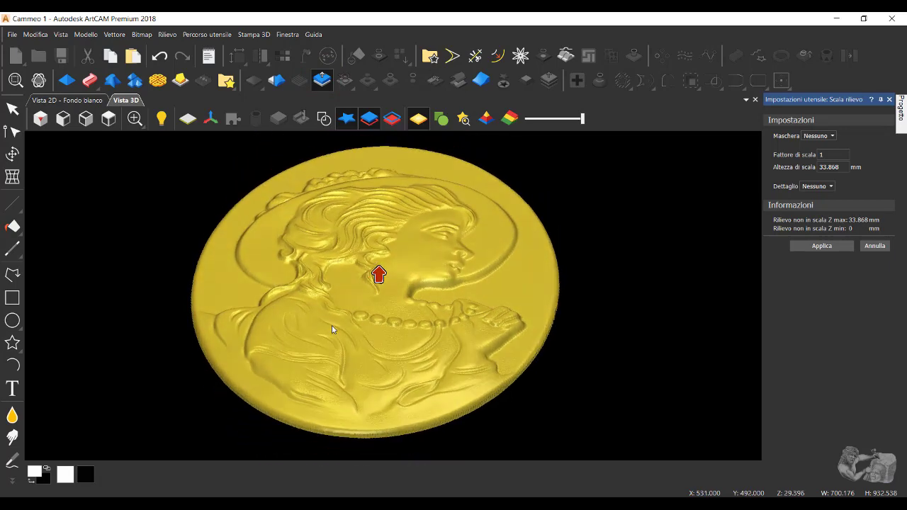
{"action": "left_click", "coordinate": [378, 275]}
{"action": "left_click_drag", "start_coordinate": [379, 275], "coordinate": [379, 269]}
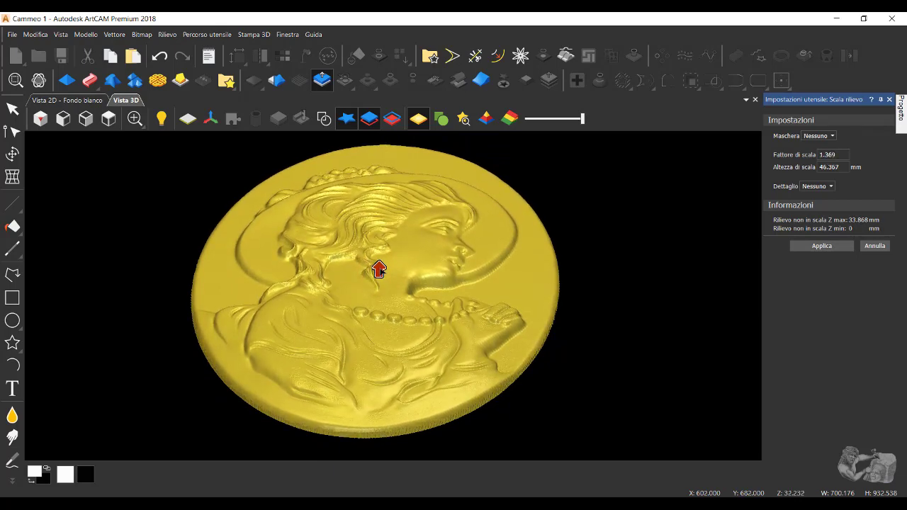
{"action": "left_click", "coordinate": [813, 247]}
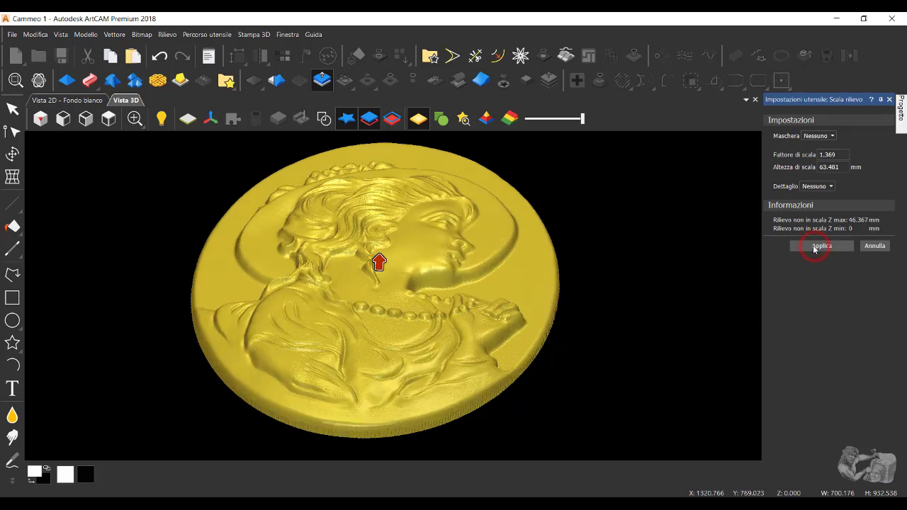
{"action": "left_click", "coordinate": [890, 100]}
Step: Orbit the cameo to near top-down, reset to a centred top view, and zoom in
{"action": "left_click_drag", "start_coordinate": [397, 270], "coordinate": [415, 380]}
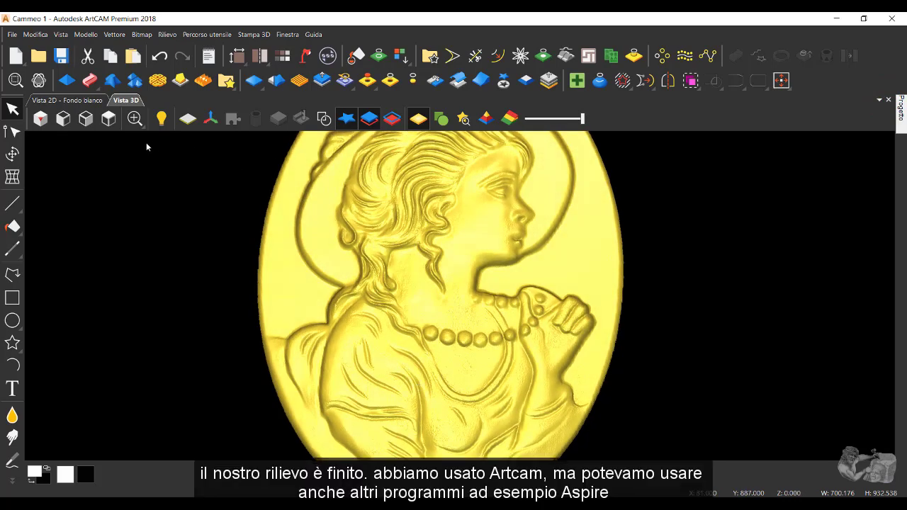
{"action": "left_click", "coordinate": [108, 119]}
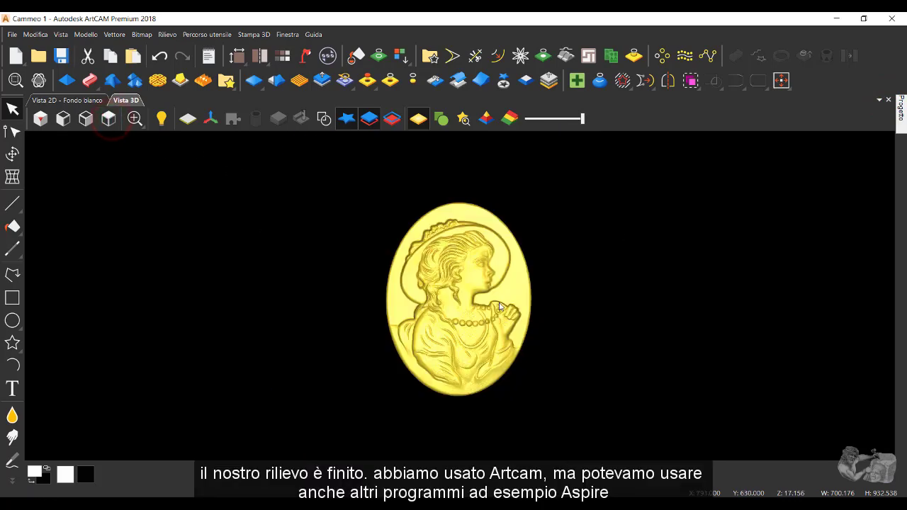
{"action": "scroll", "coordinate": [488, 306], "scroll_direction": "up", "scroll_amount": 2}
{"action": "scroll", "coordinate": [480, 300], "scroll_direction": "up", "scroll_amount": 1}
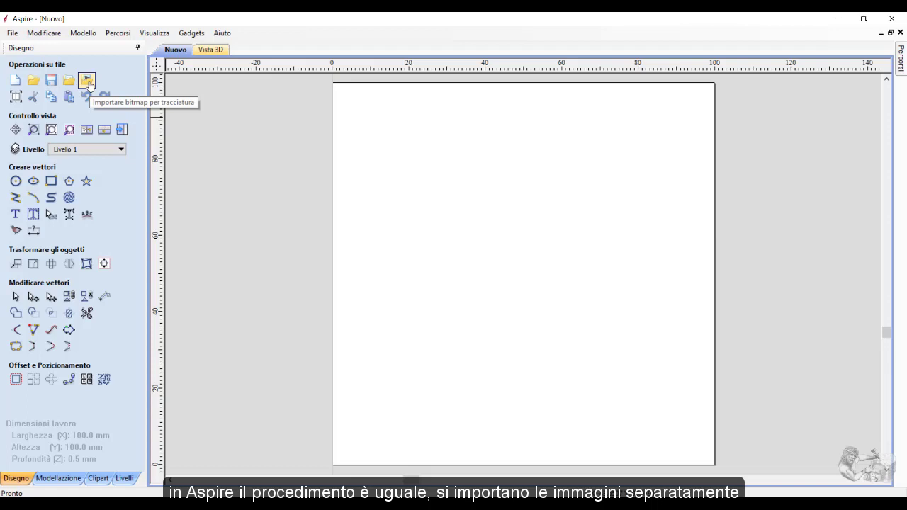
Step: Import the greyscale cameo image, make it the Foto raddrizzata relief component, and view it in 3D
{"action": "left_click", "coordinate": [88, 83]}
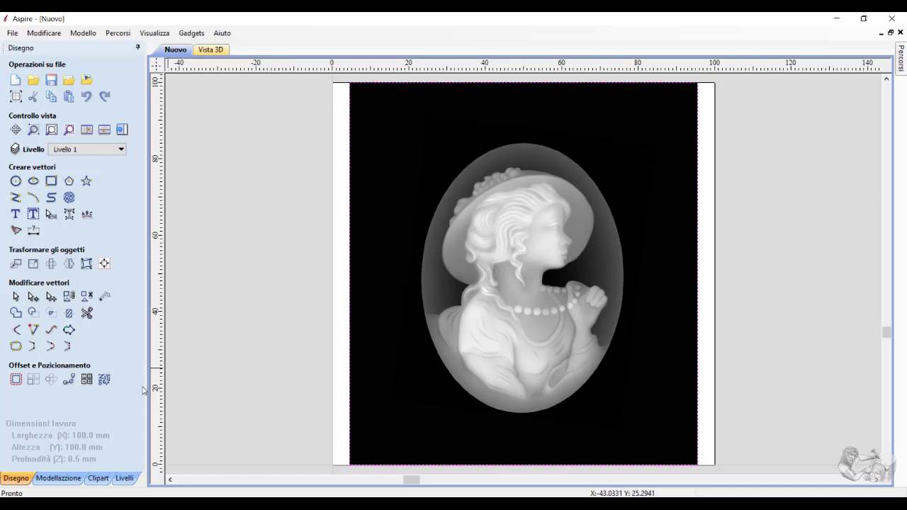
{"action": "left_click", "coordinate": [59, 478]}
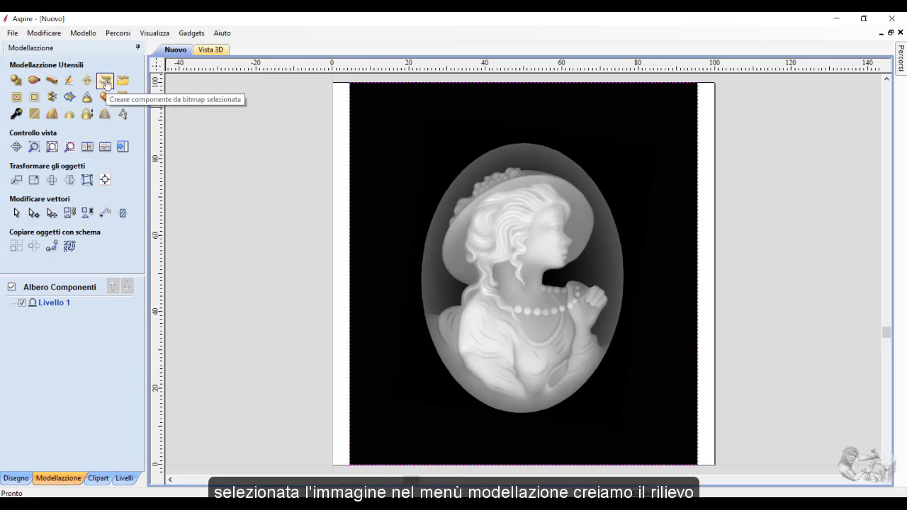
{"action": "left_click", "coordinate": [104, 81]}
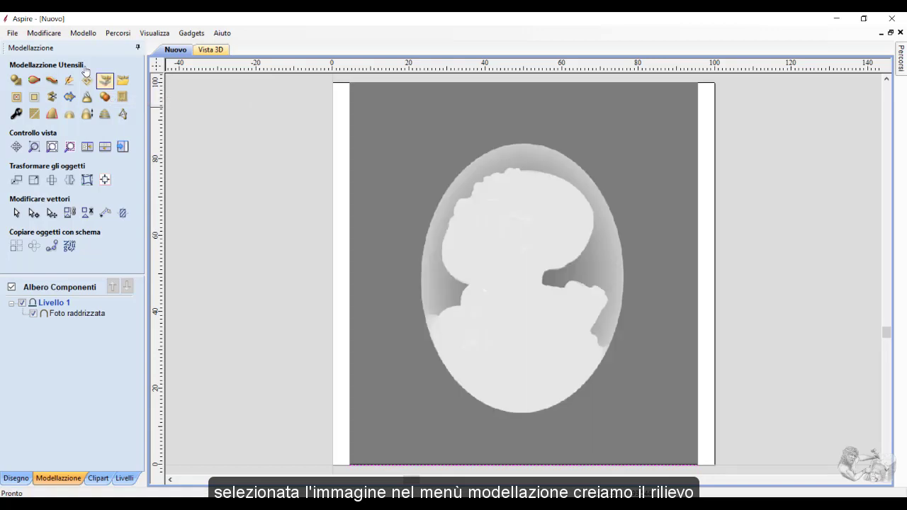
{"action": "left_click", "coordinate": [211, 51]}
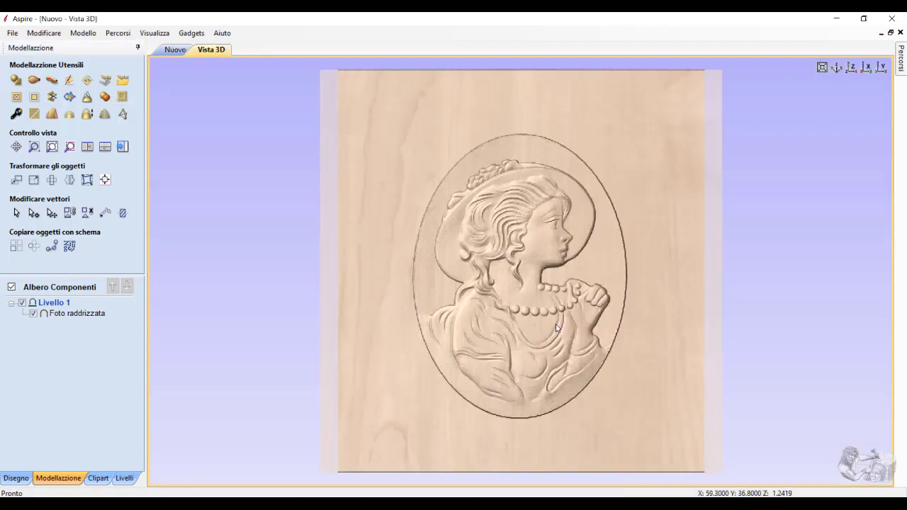
{"action": "scroll", "coordinate": [577, 324], "scroll_direction": "up", "scroll_amount": 2}
{"action": "mouse_move", "coordinate": [493, 349]}
{"action": "left_mouse_down"}
{"action": "mouse_move", "coordinate": [287, 216]}
{"action": "mouse_move", "coordinate": [447, 215]}
{"action": "left_mouse_up"}
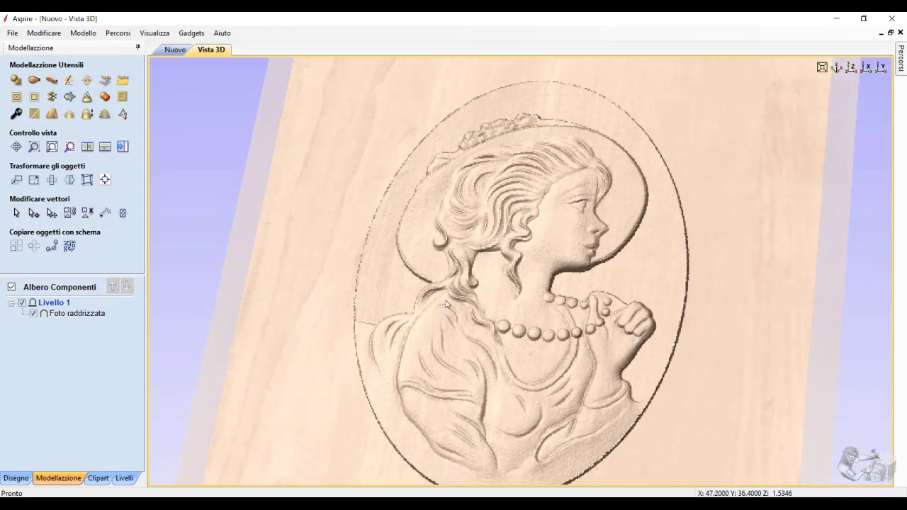
Step: Set Scala altezza modello to 140% so the cameo reaches 2.674 mm, checking the depth in 3D
{"action": "left_click", "coordinate": [87, 113]}
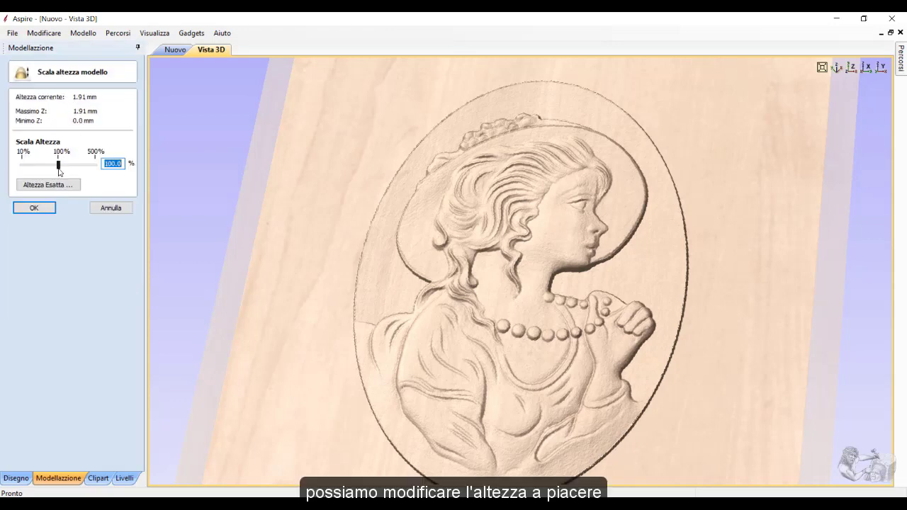
{"action": "left_click_drag", "start_coordinate": [59, 165], "coordinate": [71, 165]}
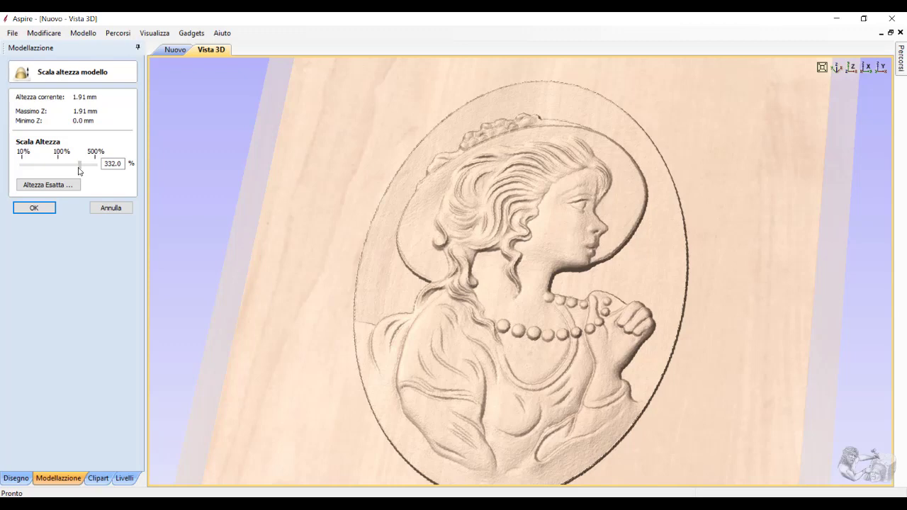
{"action": "left_click", "coordinate": [79, 165]}
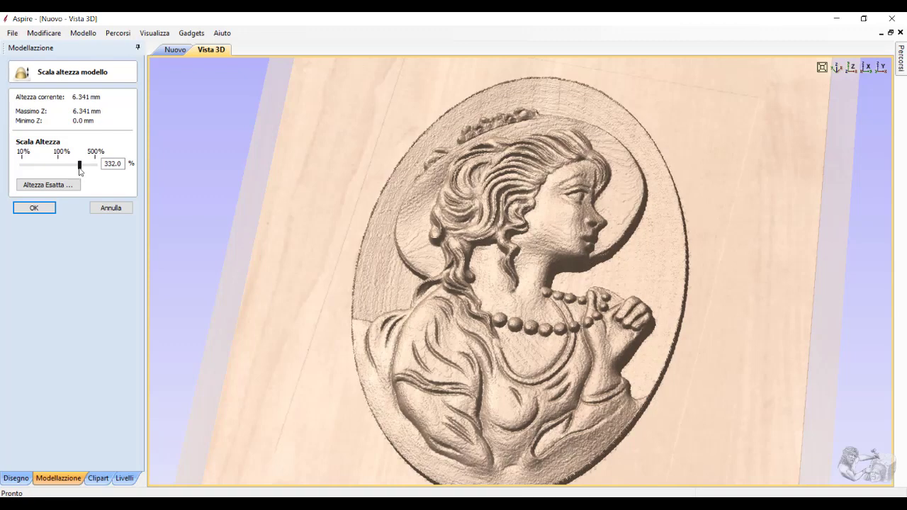
{"action": "left_click_drag", "start_coordinate": [79, 168], "coordinate": [73, 168]}
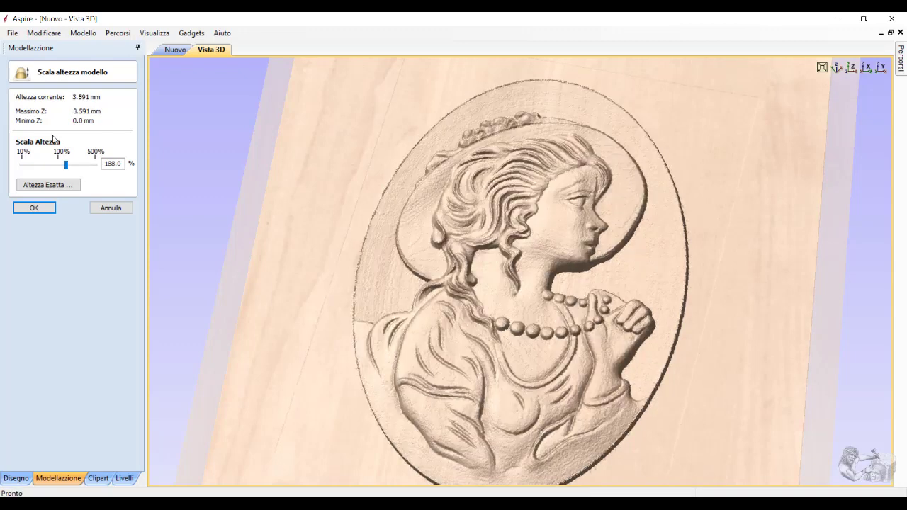
{"action": "mouse_move", "coordinate": [554, 396]}
{"action": "left_mouse_down"}
{"action": "mouse_move", "coordinate": [439, 310]}
{"action": "mouse_move", "coordinate": [322, 265]}
{"action": "mouse_move", "coordinate": [626, 328]}
{"action": "mouse_move", "coordinate": [263, 224]}
{"action": "left_mouse_up"}
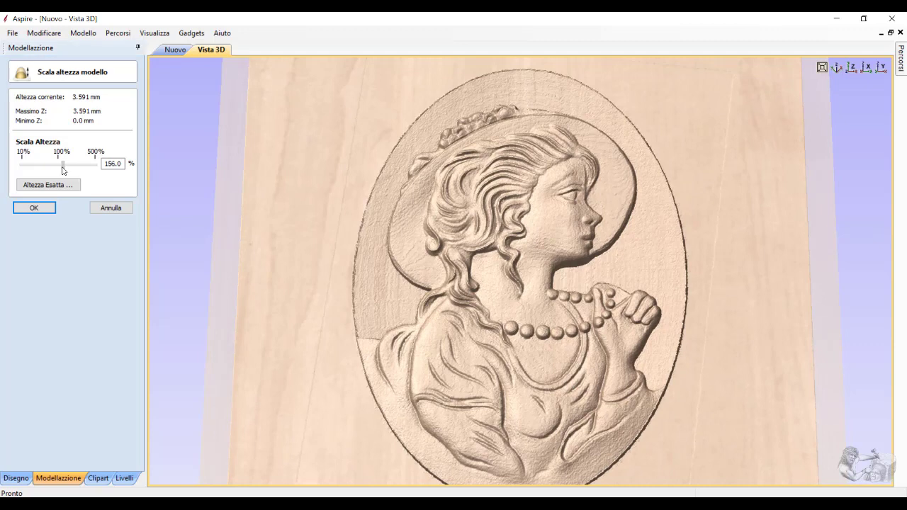
{"action": "left_click_drag", "start_coordinate": [64, 170], "coordinate": [64, 166]}
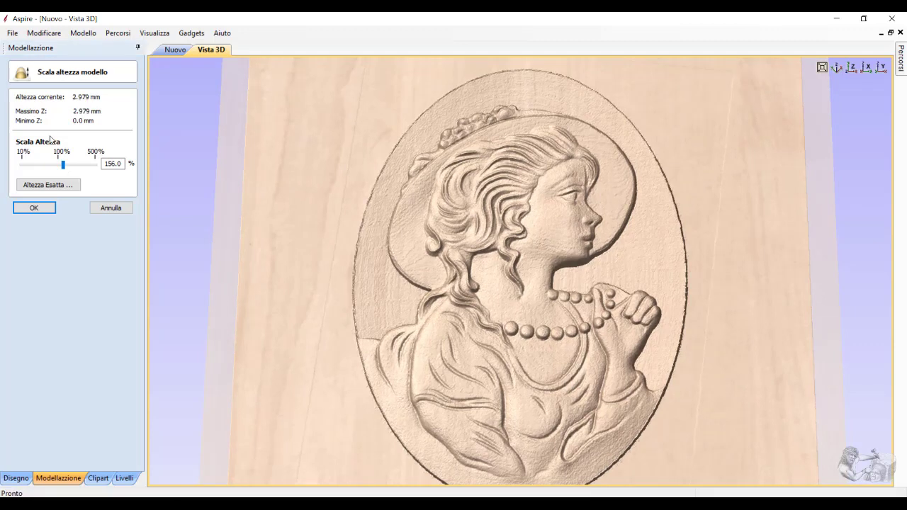
{"action": "left_click_drag", "start_coordinate": [61, 170], "coordinate": [62, 166]}
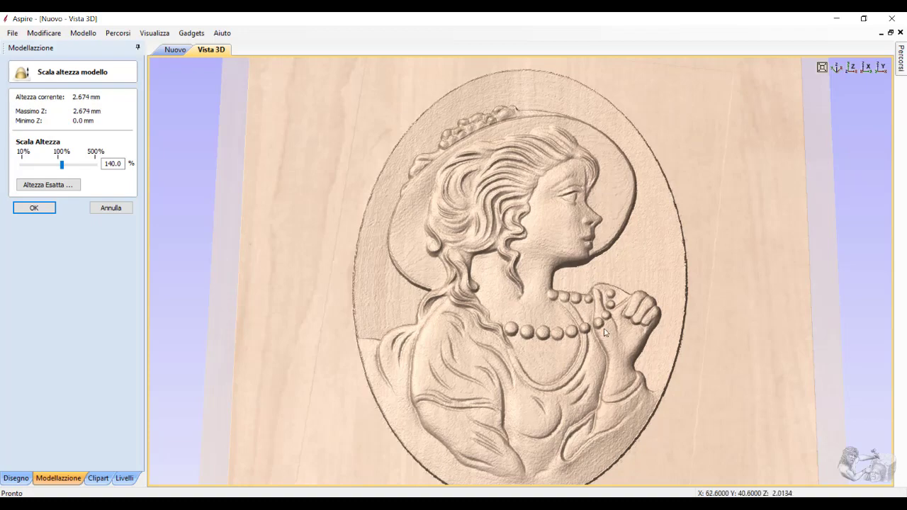
{"action": "left_click_drag", "start_coordinate": [368, 297], "coordinate": [303, 227]}
{"action": "key", "text": "1"}
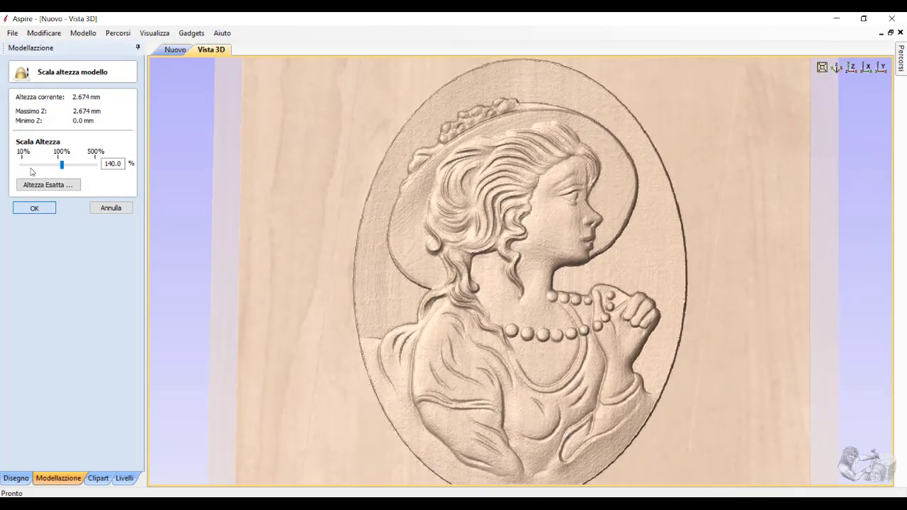
Step: Confirm the 140% relief height and tilt the view to inspect the raised cameo
{"action": "left_click", "coordinate": [34, 208]}
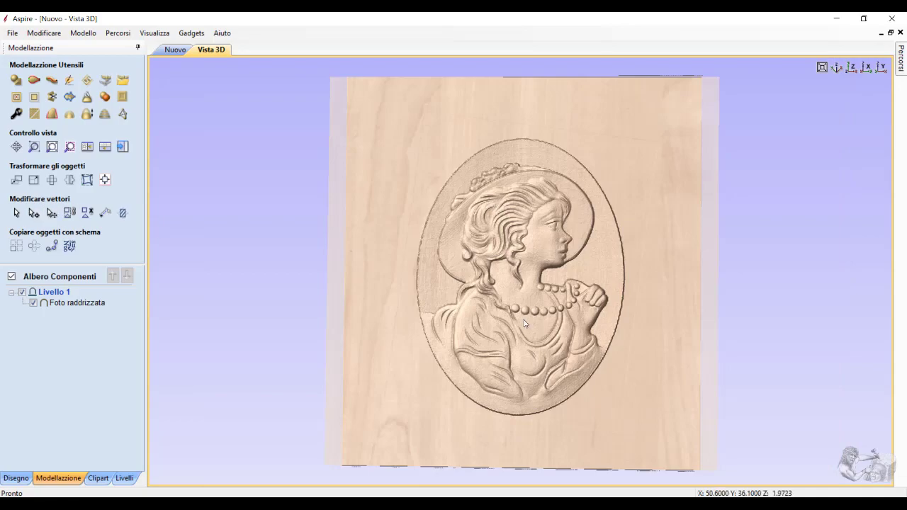
{"action": "scroll", "coordinate": [502, 342], "scroll_direction": "up", "scroll_amount": 4}
{"action": "scroll", "coordinate": [520, 314], "scroll_direction": "down", "scroll_amount": 2}
{"action": "scroll", "coordinate": [520, 314], "scroll_direction": "down", "scroll_amount": 1}
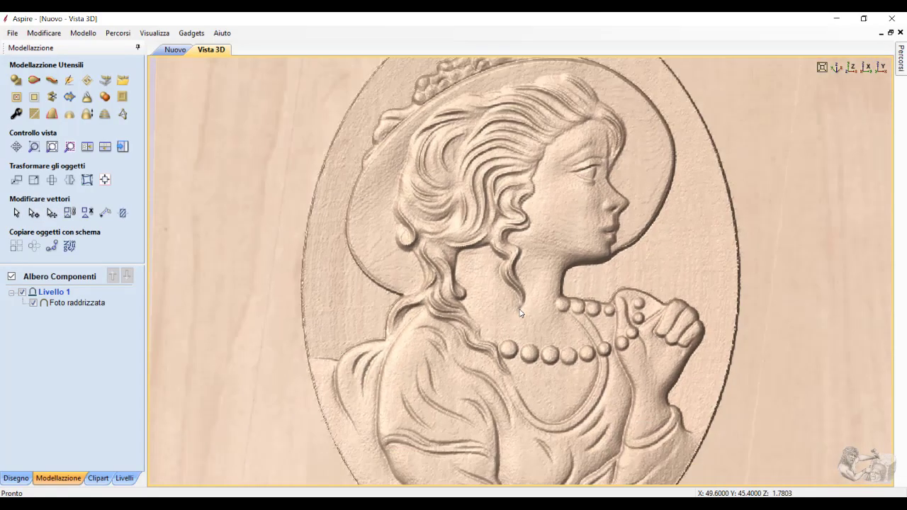
{"action": "mouse_move", "coordinate": [507, 350]}
{"action": "left_mouse_down"}
{"action": "mouse_move", "coordinate": [643, 224]}
{"action": "mouse_move", "coordinate": [314, 209]}
{"action": "mouse_move", "coordinate": [163, 147]}
{"action": "left_mouse_up"}
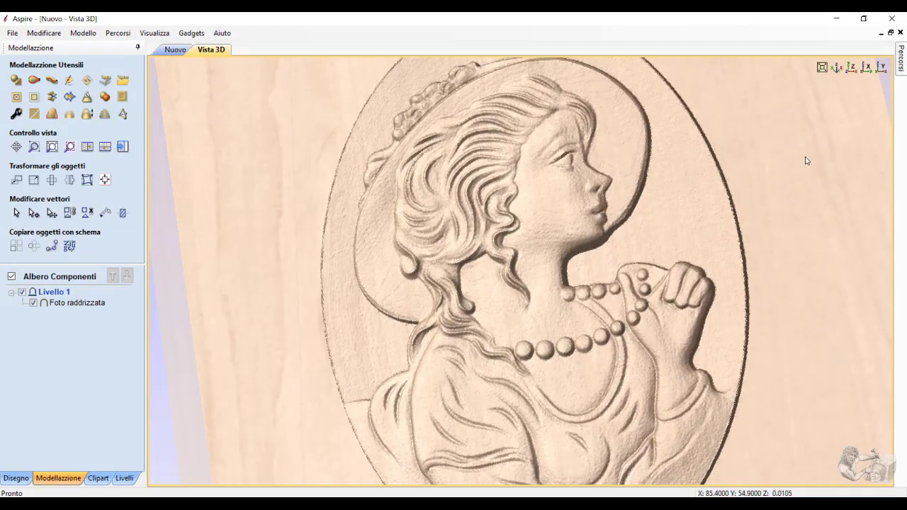
Step: Snap to a top view of the board and go back to the 2D job view
{"action": "left_click", "coordinate": [851, 68]}
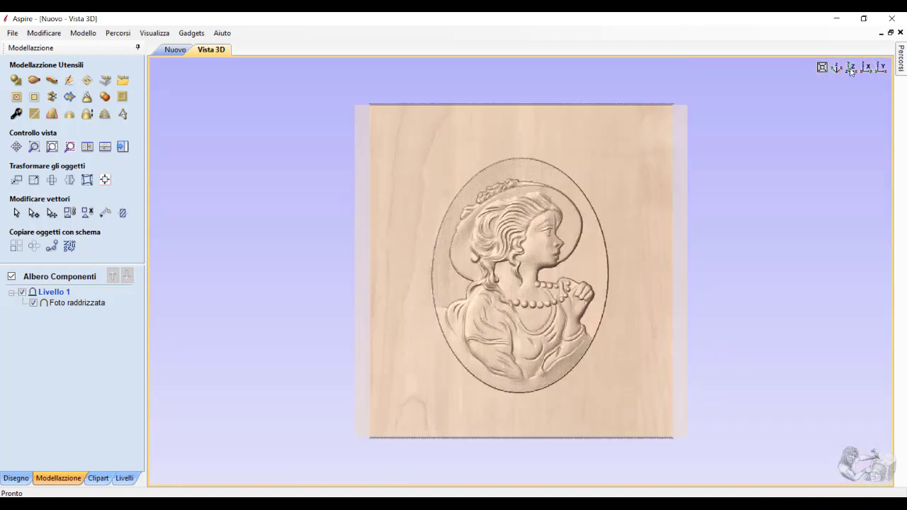
{"action": "scroll", "coordinate": [544, 278], "scroll_direction": "up", "scroll_amount": 2}
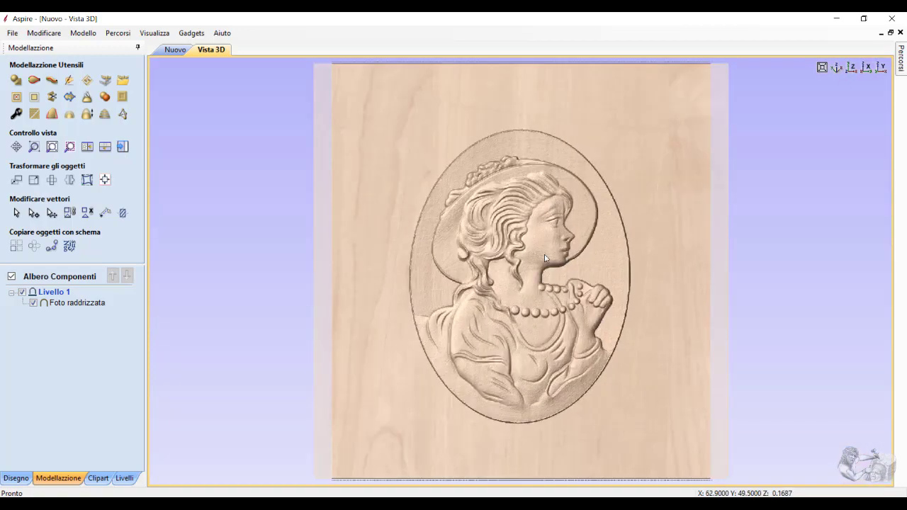
{"action": "left_click", "coordinate": [173, 53]}
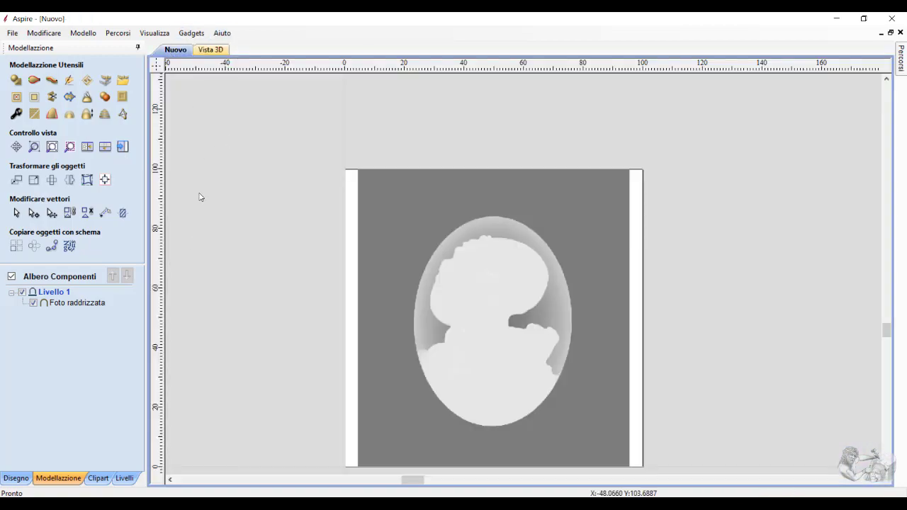
Step: Hide relief layer Livello 1 and select the black-and-white oval mask bitmap
{"action": "left_click", "coordinate": [396, 275]}
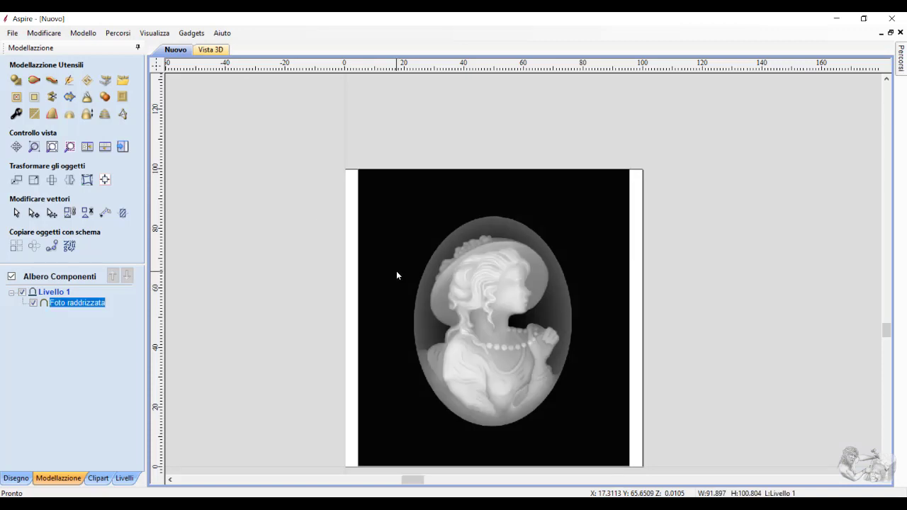
{"action": "left_click", "coordinate": [122, 149]}
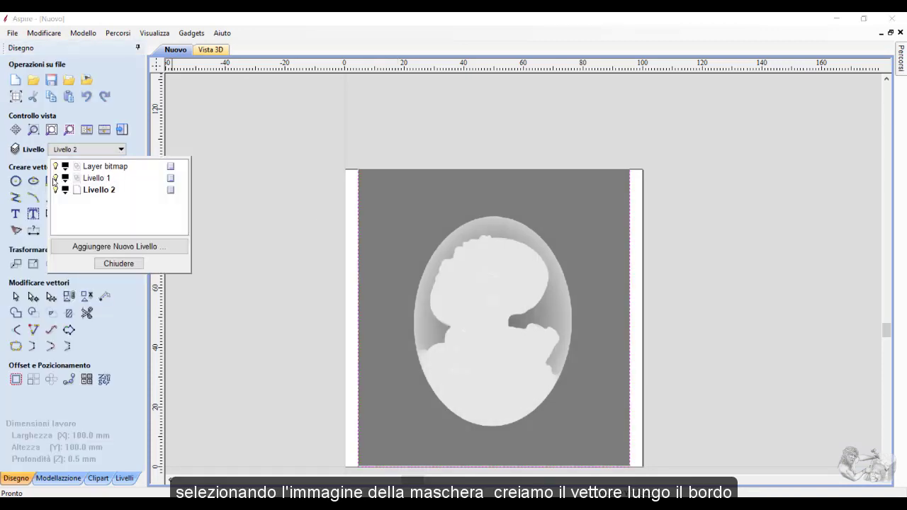
{"action": "left_click", "coordinate": [55, 178]}
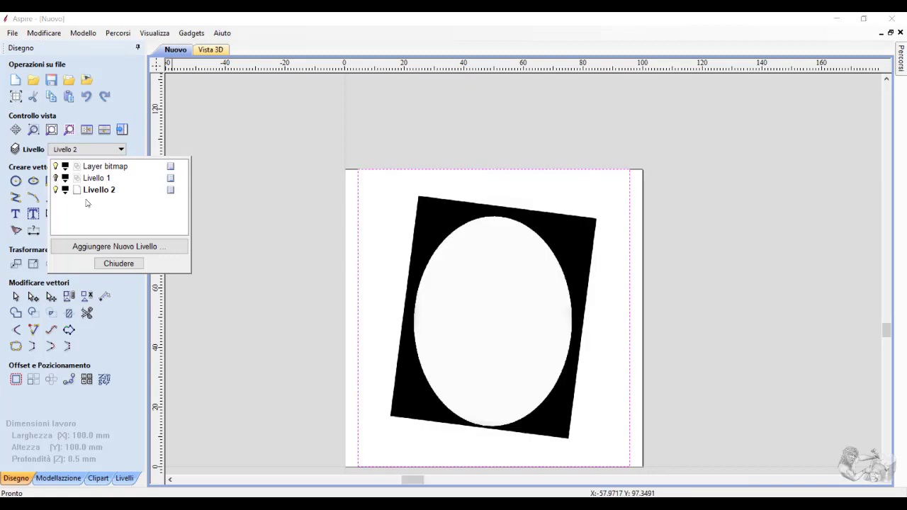
{"action": "left_click", "coordinate": [131, 268]}
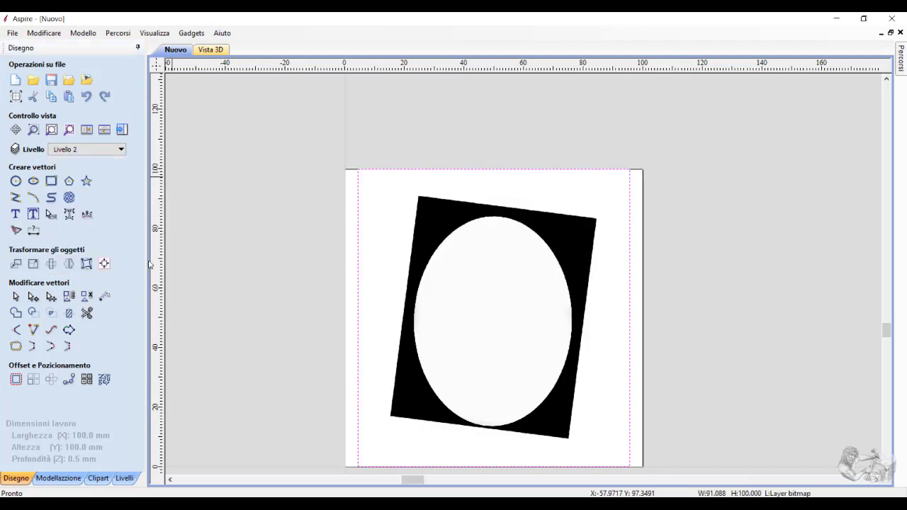
{"action": "left_click", "coordinate": [355, 193]}
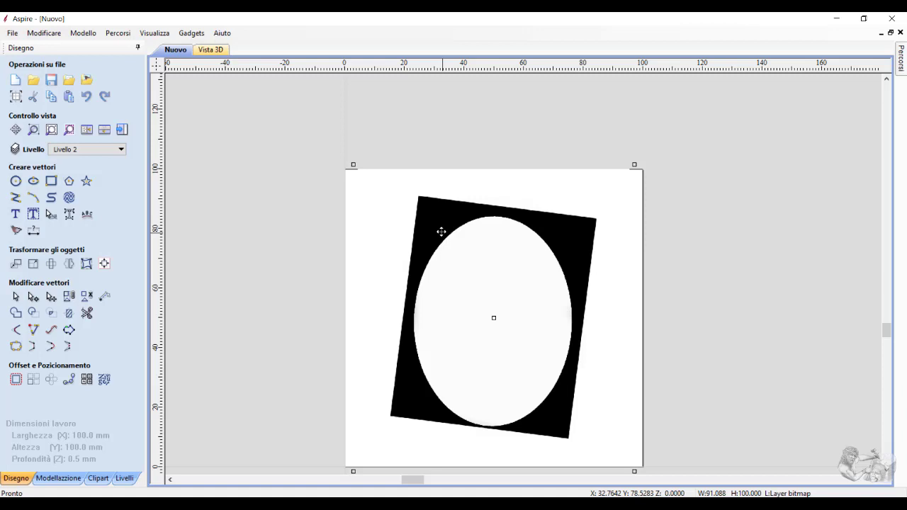
Step: Trace only the black area of the mask bitmap into vectors, previewing before creating them
{"action": "left_click", "coordinate": [16, 231]}
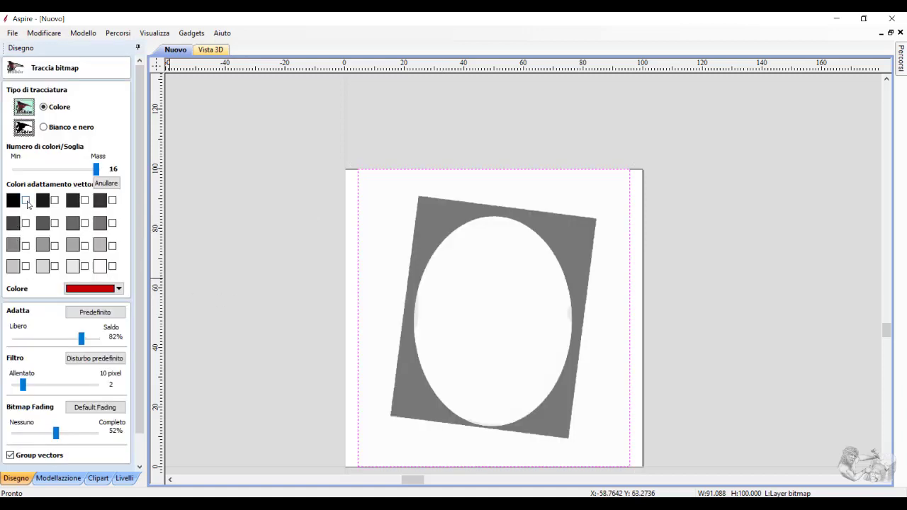
{"action": "left_click", "coordinate": [26, 201]}
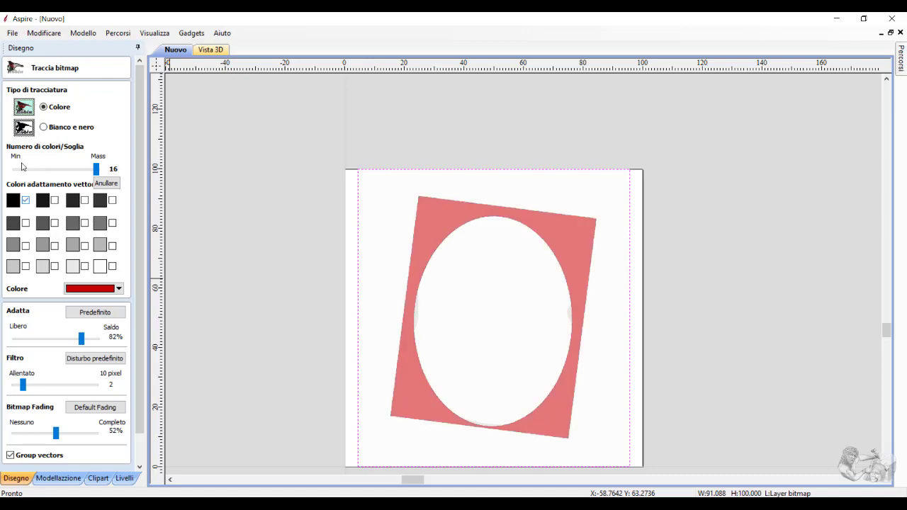
{"action": "left_click_drag", "start_coordinate": [141, 323], "coordinate": [139, 369]}
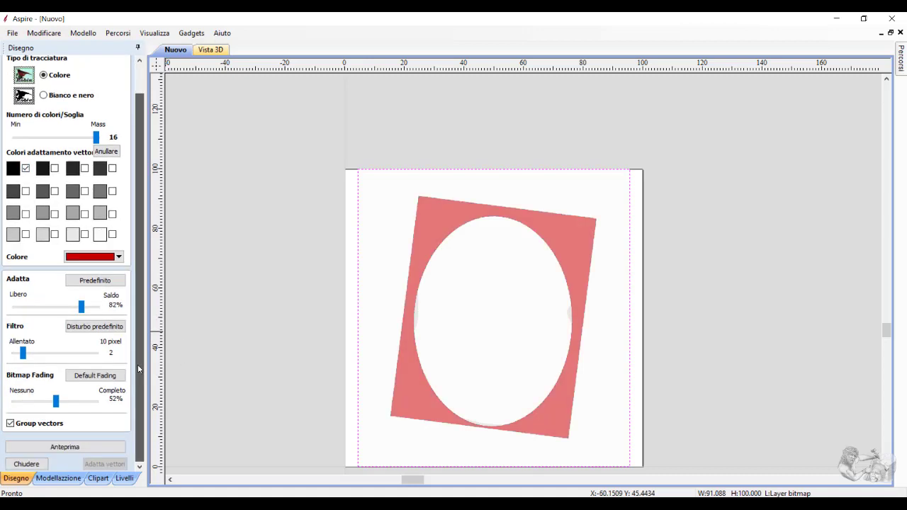
{"action": "left_click", "coordinate": [65, 447]}
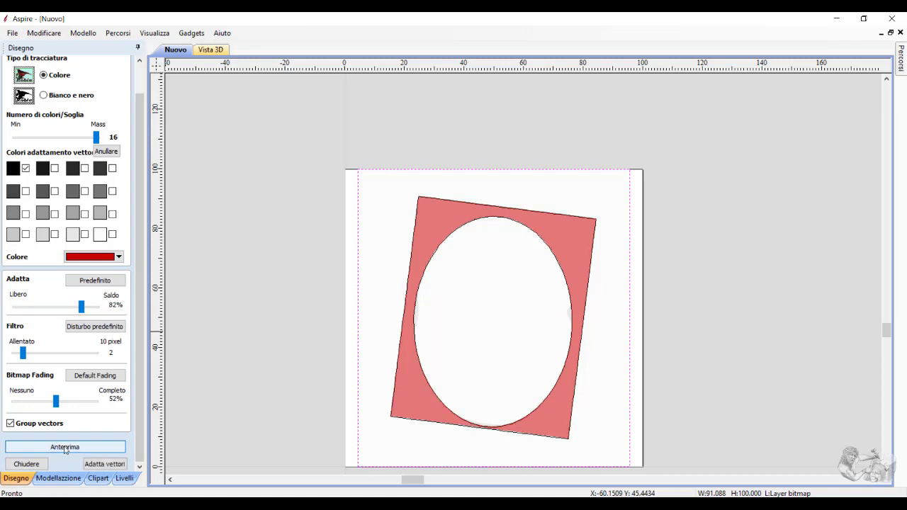
{"action": "left_click", "coordinate": [100, 467]}
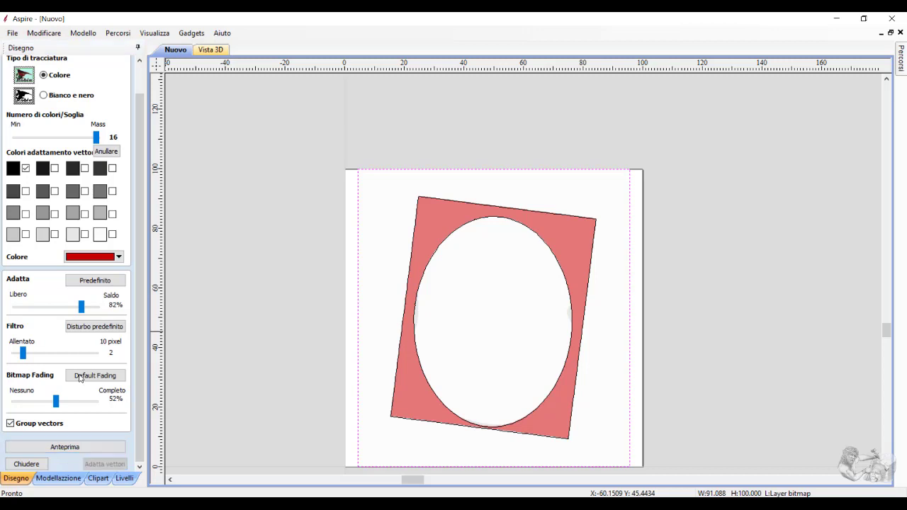
{"action": "left_click", "coordinate": [29, 465]}
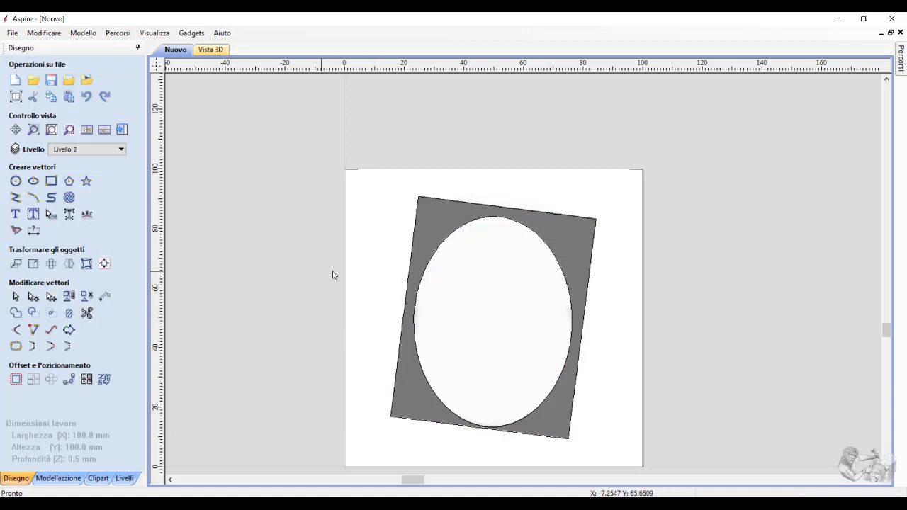
Step: Separate the traced vectors back onto their original layers, then clear the selection
{"action": "left_click", "coordinate": [435, 256]}
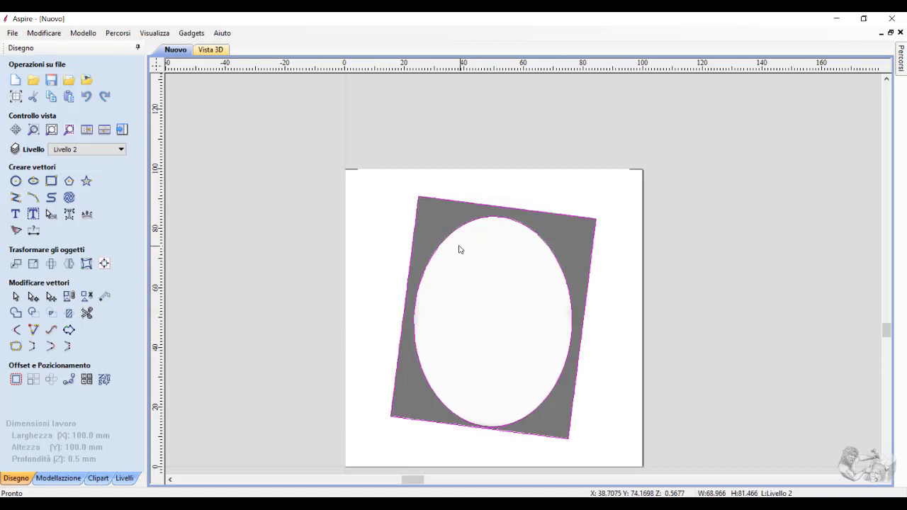
{"action": "right_click", "coordinate": [447, 244]}
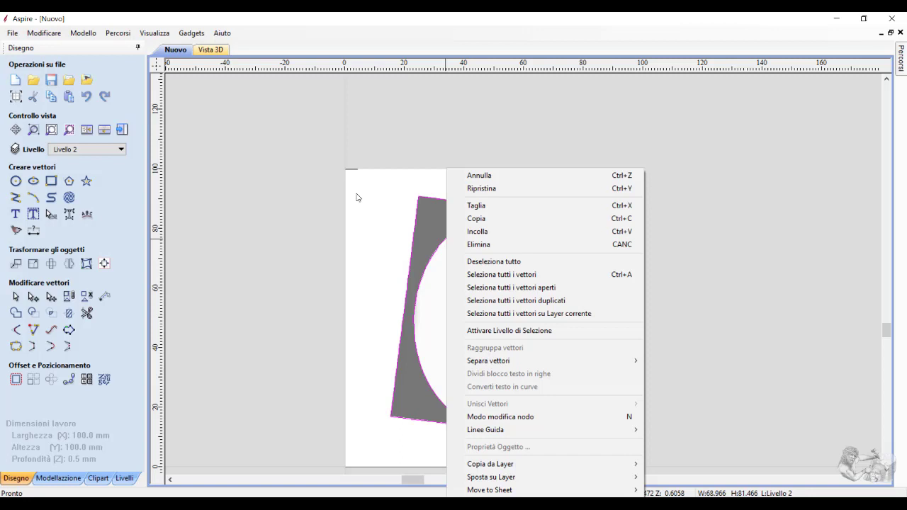
{"action": "mouse_move", "coordinate": [488, 361]}
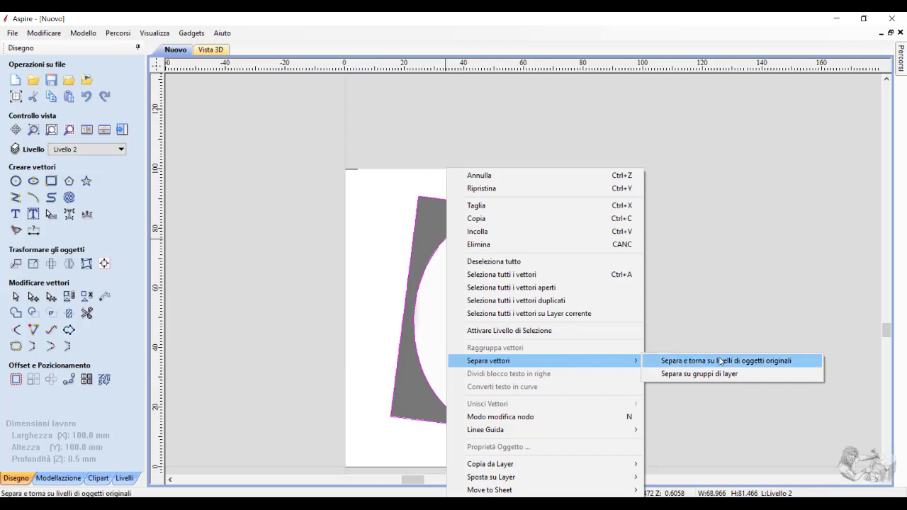
{"action": "left_click", "coordinate": [658, 360]}
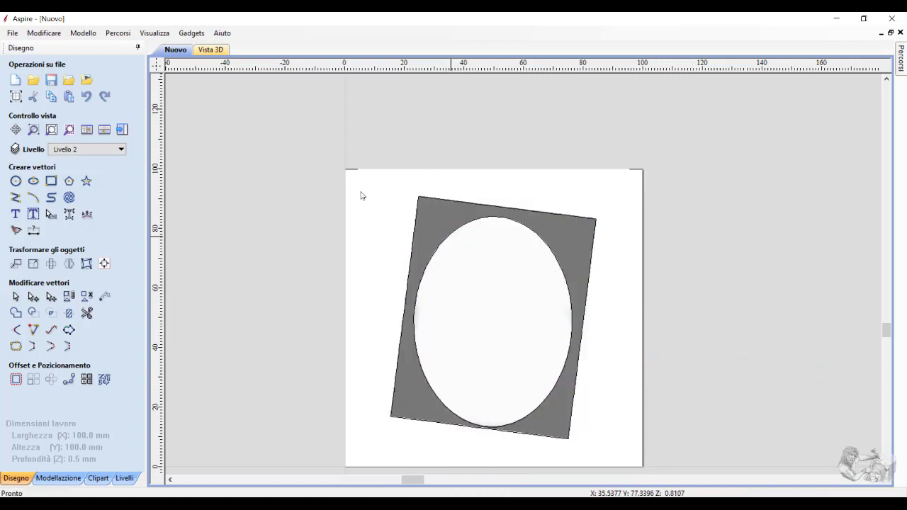
{"action": "key", "text": "ctrl+a"}
{"action": "left_click", "coordinate": [541, 268]}
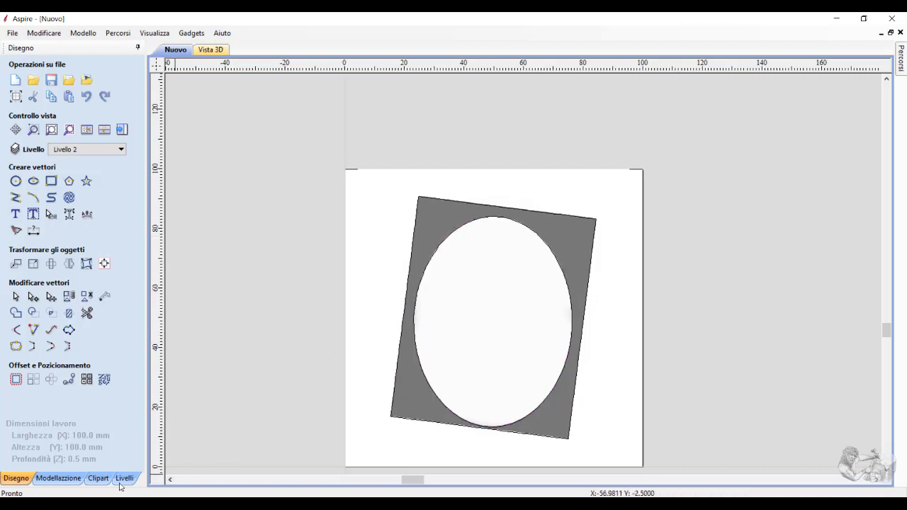
{"action": "left_click", "coordinate": [59, 478]}
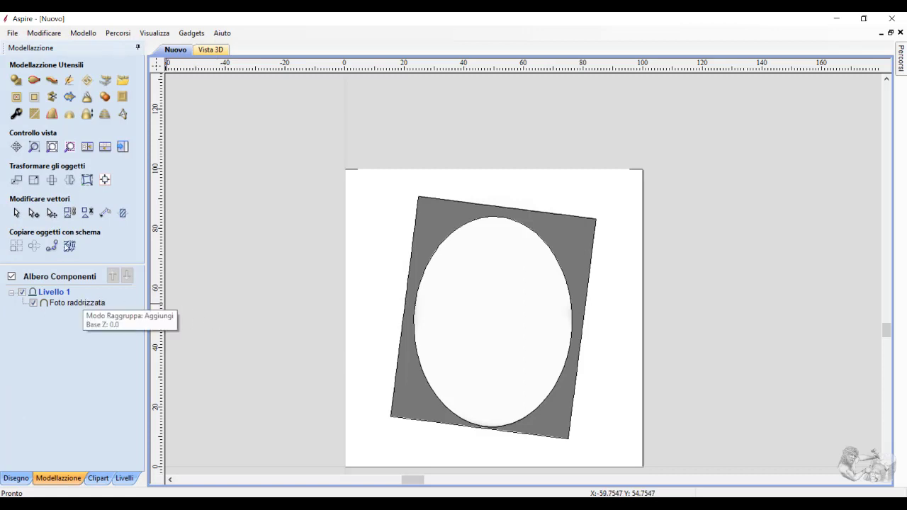
Step: Use Livello 1's Mostrare tutto option to show every layer, bringing the cameo relief back
{"action": "left_click", "coordinate": [77, 303]}
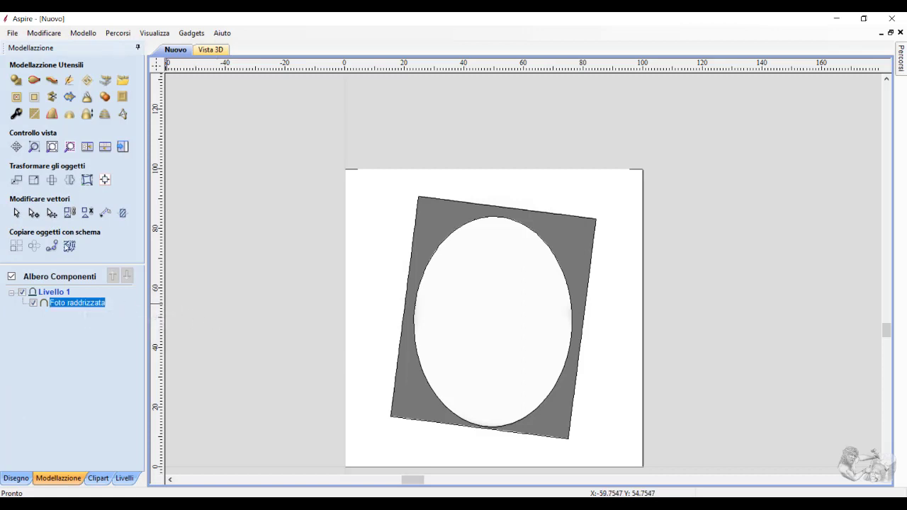
{"action": "left_click", "coordinate": [15, 479]}
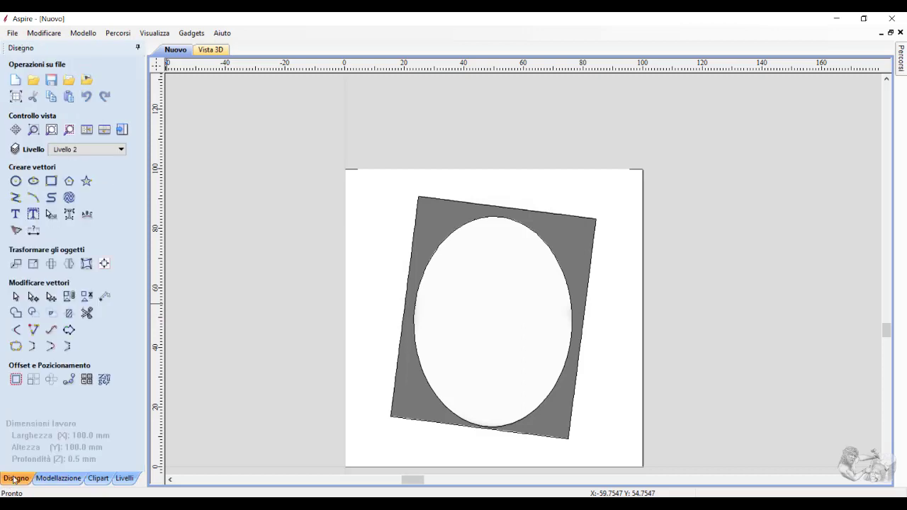
{"action": "left_click", "coordinate": [119, 150]}
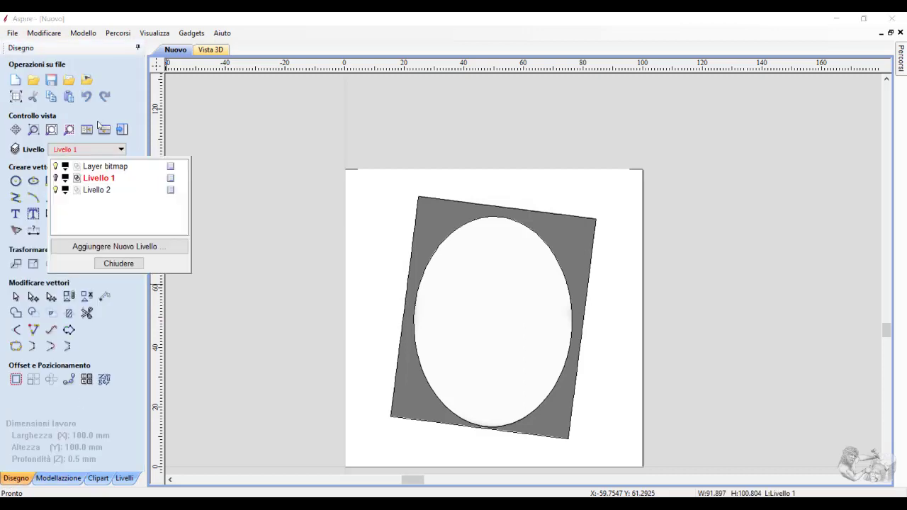
{"action": "right_click", "coordinate": [171, 182]}
{"action": "mouse_move", "coordinate": [207, 200]}
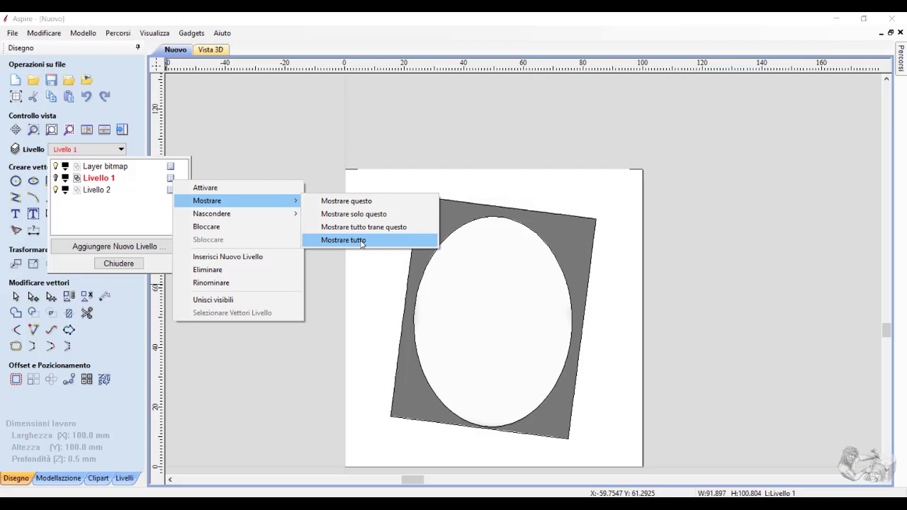
{"action": "key", "text": "Return"}
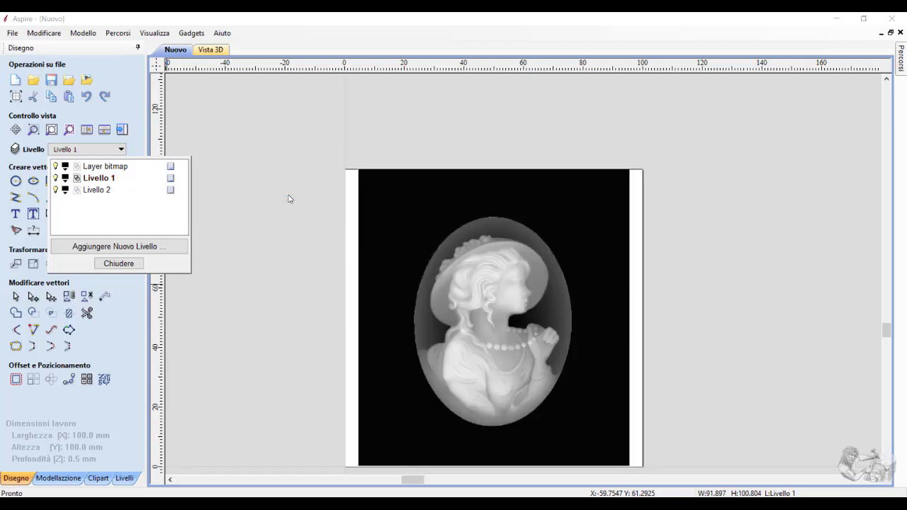
{"action": "left_click", "coordinate": [117, 264]}
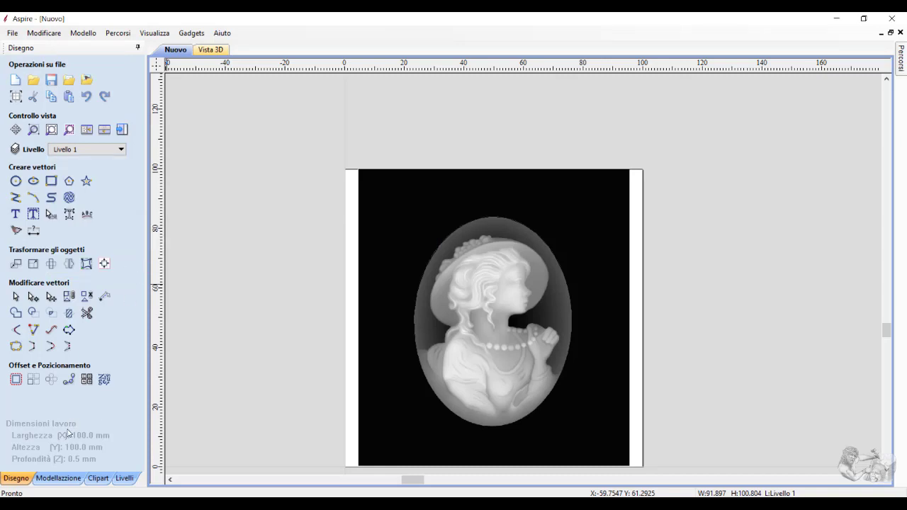
Step: Select the oval outline in 2D, then add the Foto raddrizzata relief in the 3D view
{"action": "left_click", "coordinate": [58, 478]}
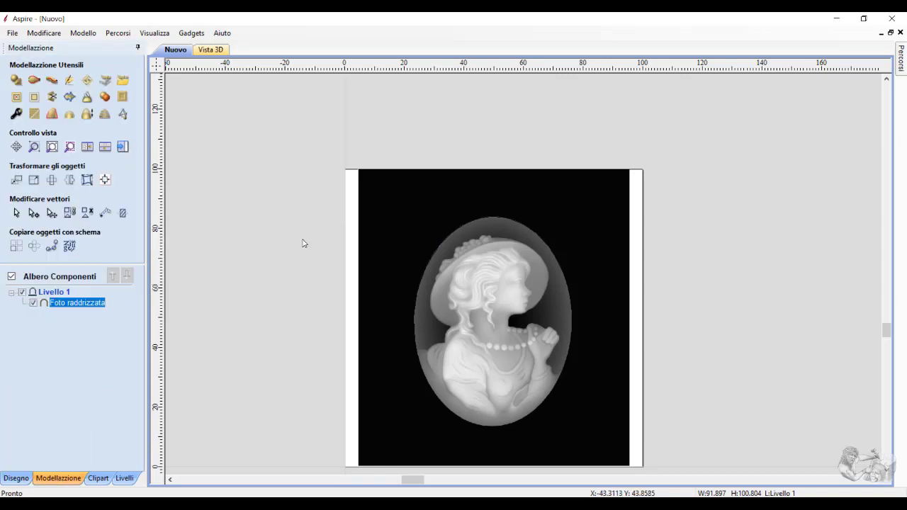
{"action": "left_click", "coordinate": [217, 49]}
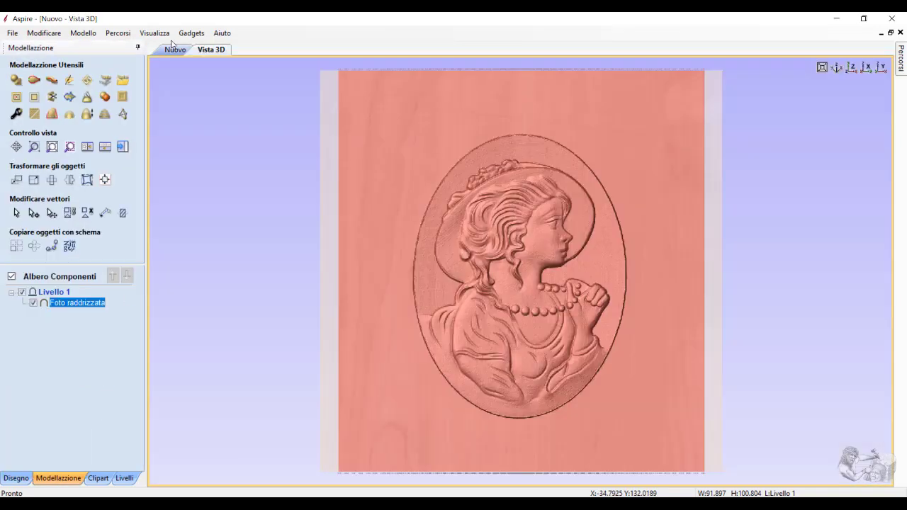
{"action": "key", "text": "F2"}
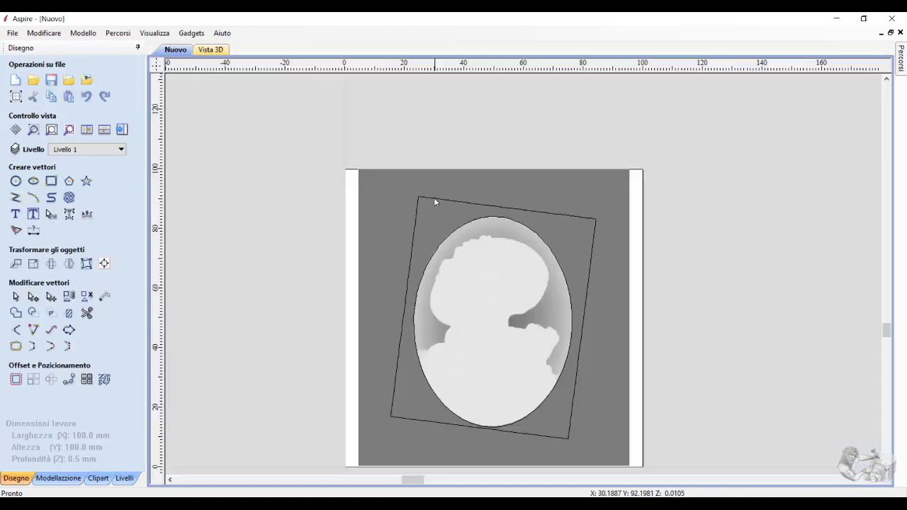
{"action": "left_click", "coordinate": [460, 231]}
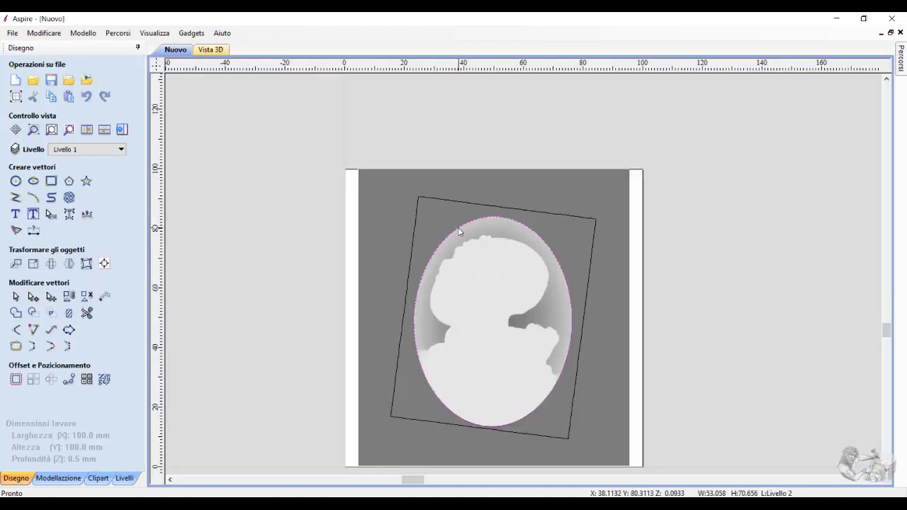
{"action": "left_click", "coordinate": [59, 478]}
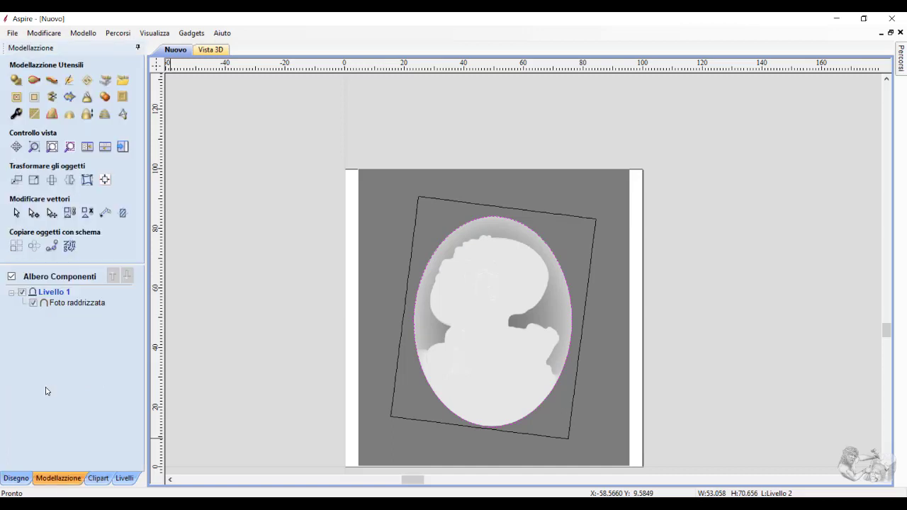
{"action": "left_click", "coordinate": [215, 51]}
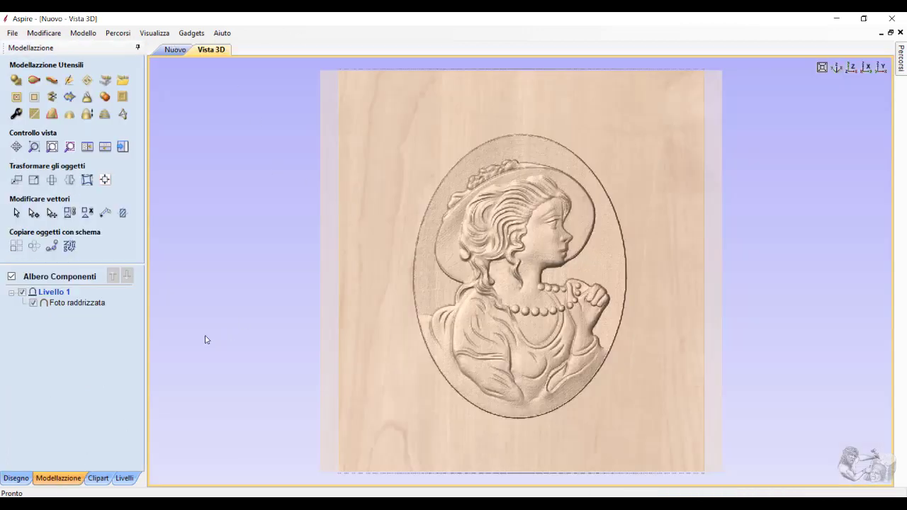
{"action": "left_click", "coordinate": [85, 305]}
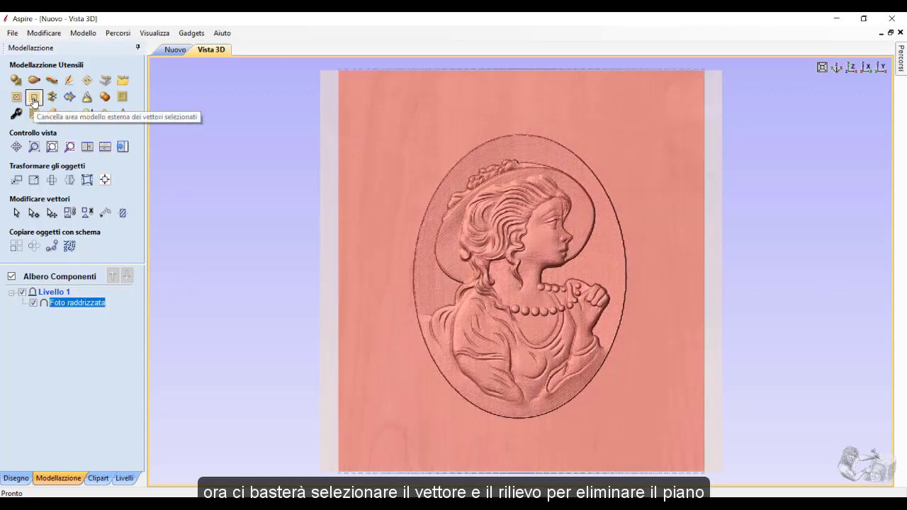
Step: Delete the relief outside the oval, orbit to check it, and select Foto raddrizzata
{"action": "left_click", "coordinate": [34, 99]}
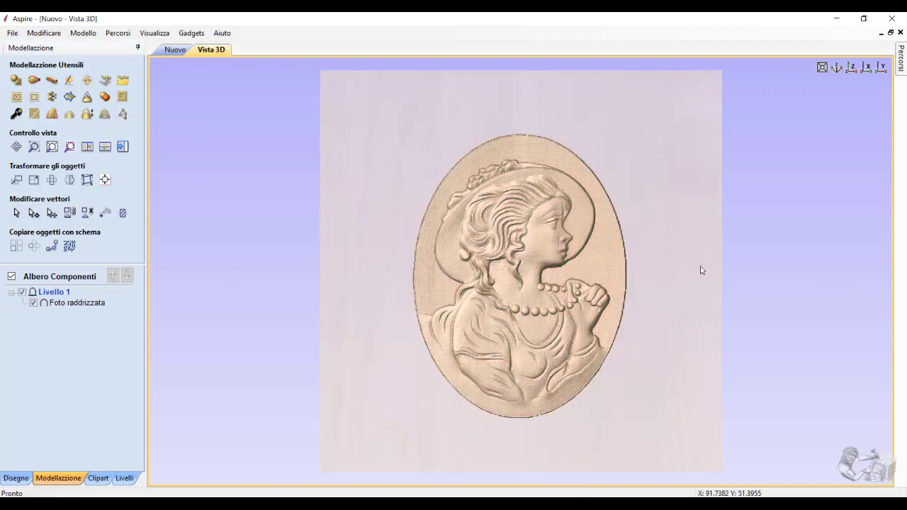
{"action": "scroll", "coordinate": [584, 277], "scroll_direction": "up", "scroll_amount": 2}
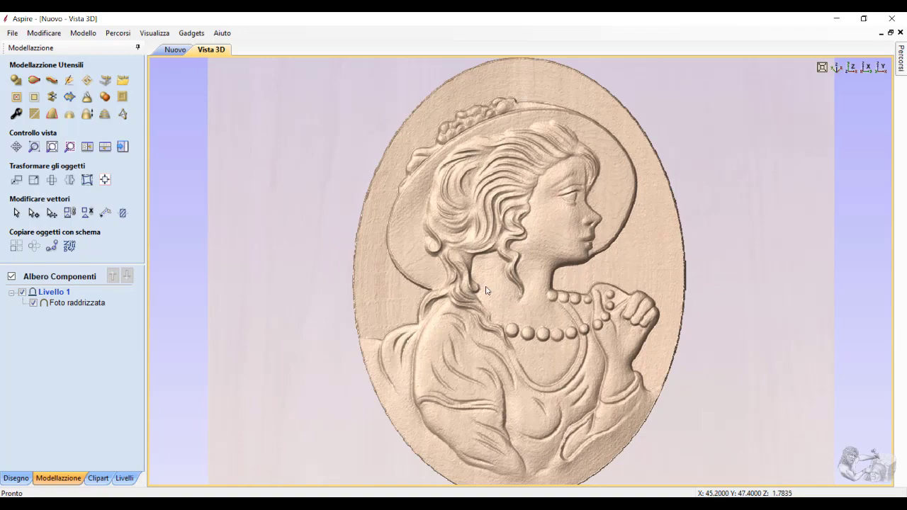
{"action": "mouse_move", "coordinate": [486, 291]}
{"action": "left_mouse_down"}
{"action": "mouse_move", "coordinate": [347, 208]}
{"action": "mouse_move", "coordinate": [191, 176]}
{"action": "mouse_move", "coordinate": [265, 222]}
{"action": "mouse_move", "coordinate": [488, 232]}
{"action": "mouse_move", "coordinate": [510, 262]}
{"action": "left_mouse_up"}
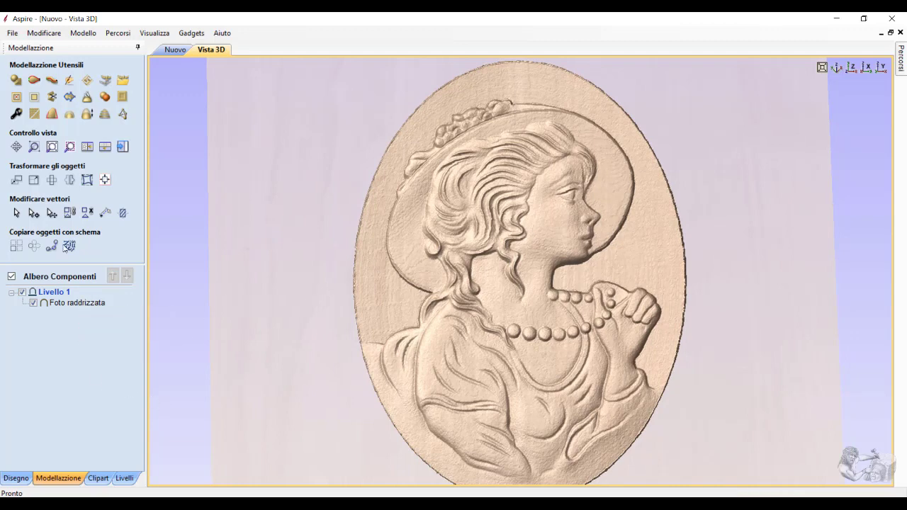
{"action": "left_click", "coordinate": [93, 303]}
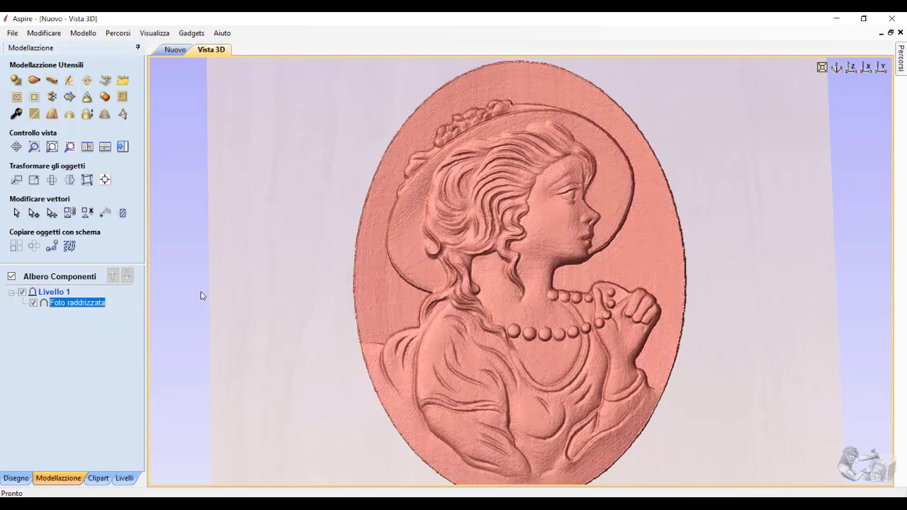
Step: Sculpt with the Smooth brush at diameter 19, strength 50, smoothness 70 over the cheek
{"action": "left_click", "coordinate": [69, 80]}
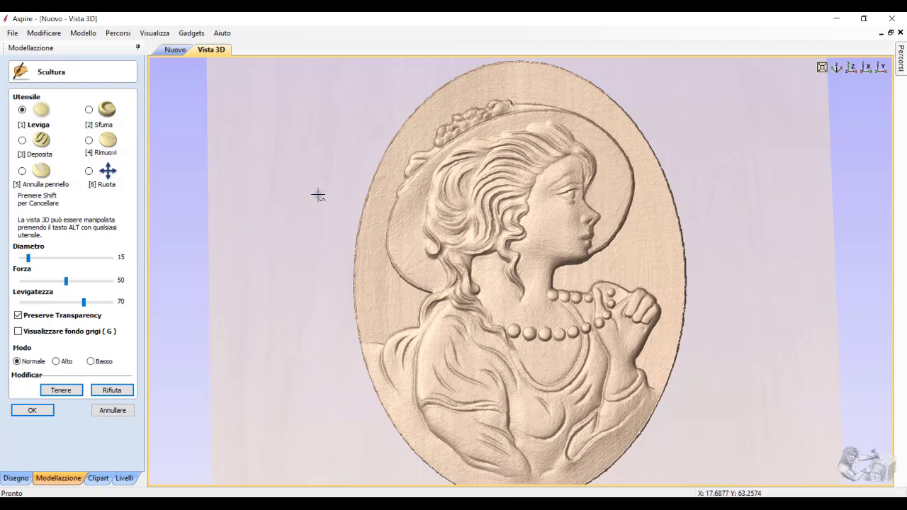
{"action": "scroll", "coordinate": [318, 195], "scroll_direction": "down", "scroll_amount": 3}
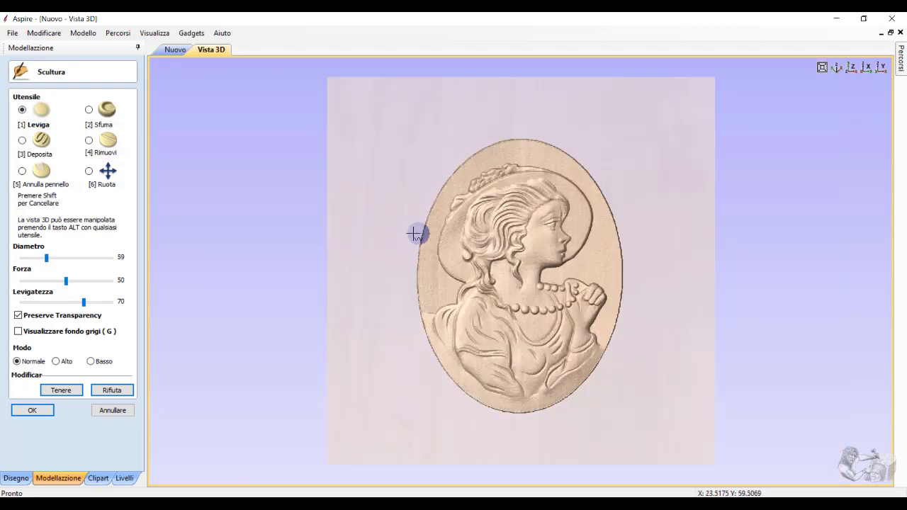
{"action": "scroll", "coordinate": [555, 324], "scroll_direction": "up", "scroll_amount": 2}
{"action": "scroll", "coordinate": [558, 313], "scroll_direction": "up", "scroll_amount": 2}
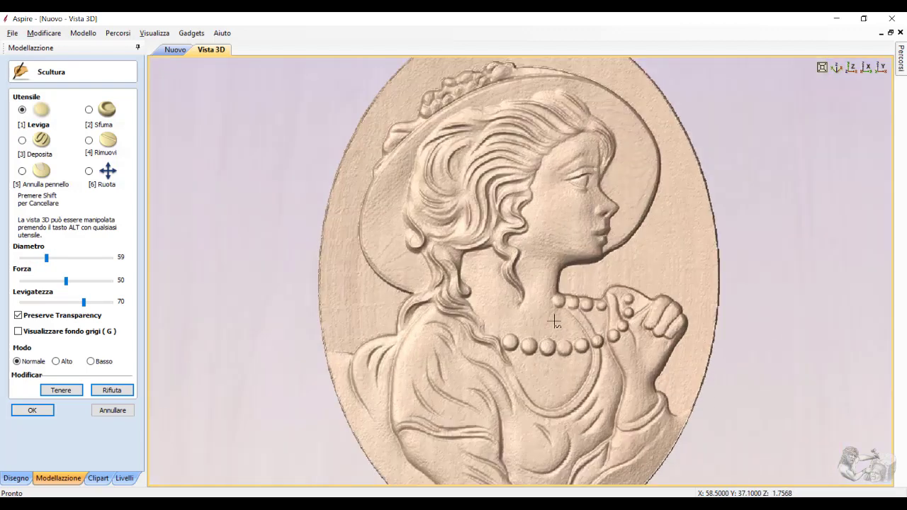
{"action": "scroll", "coordinate": [561, 306], "scroll_direction": "up", "scroll_amount": 1}
{"action": "key", "text": "alt"}
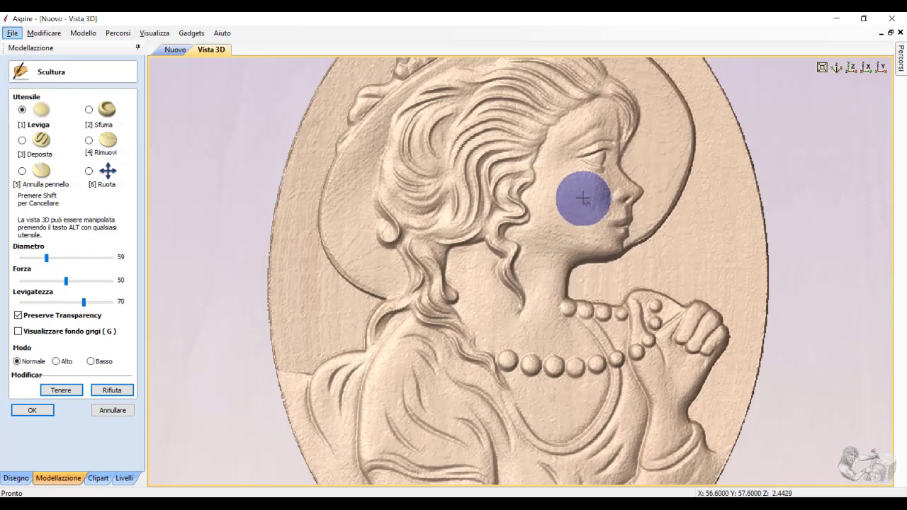
{"action": "key", "text": "shift"}
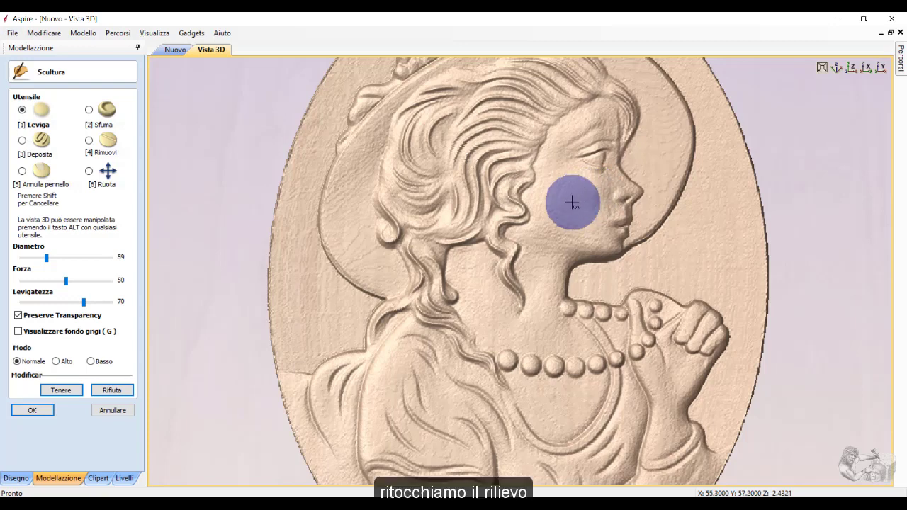
{"action": "scroll", "coordinate": [572, 204], "scroll_direction": "down", "scroll_amount": 5, "text": "ctrl"}
{"action": "scroll", "coordinate": [577, 189], "scroll_direction": "down", "scroll_amount": 2, "text": "ctrl"}
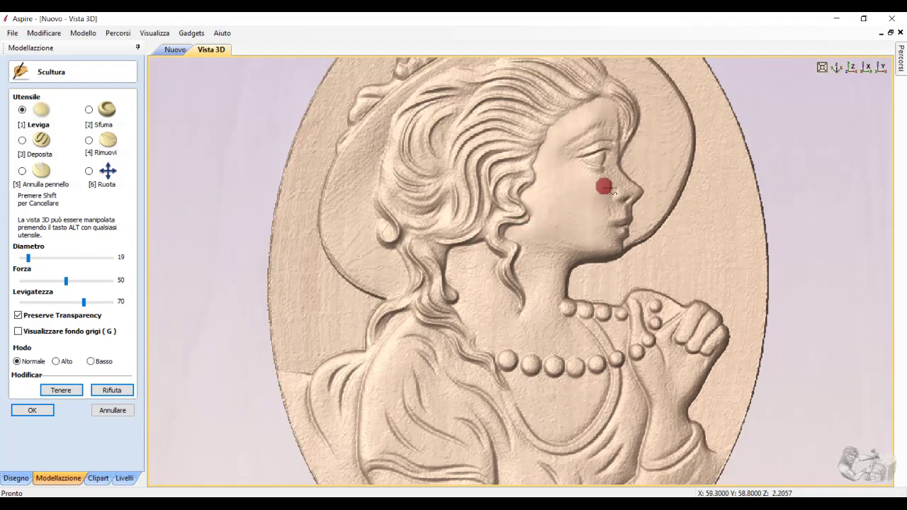
{"action": "scroll", "coordinate": [559, 219], "scroll_direction": "up", "scroll_amount": 2}
{"action": "scroll", "coordinate": [637, 223], "scroll_direction": "up", "scroll_amount": 2}
Step: Smooth the eyelid, eye, nose, lips and chin with a diameter-9 Smooth brush
{"action": "scroll", "coordinate": [638, 222], "scroll_direction": "down", "scroll_amount": 3}
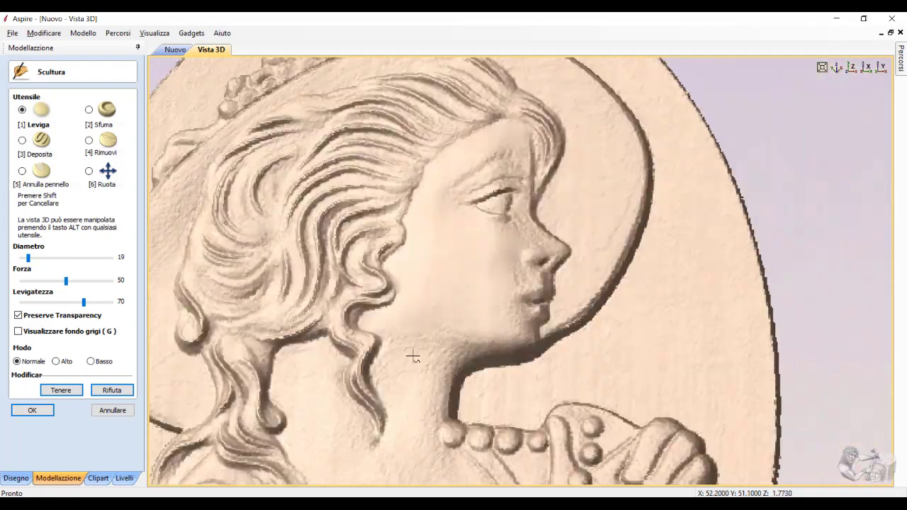
{"action": "scroll", "coordinate": [536, 314], "scroll_direction": "up", "scroll_amount": 1}
{"action": "scroll", "coordinate": [607, 354], "scroll_direction": "up", "scroll_amount": 1}
{"action": "scroll", "coordinate": [664, 337], "scroll_direction": "up", "scroll_amount": 1}
{"action": "scroll", "coordinate": [664, 337], "scroll_direction": "down", "scroll_amount": 1}
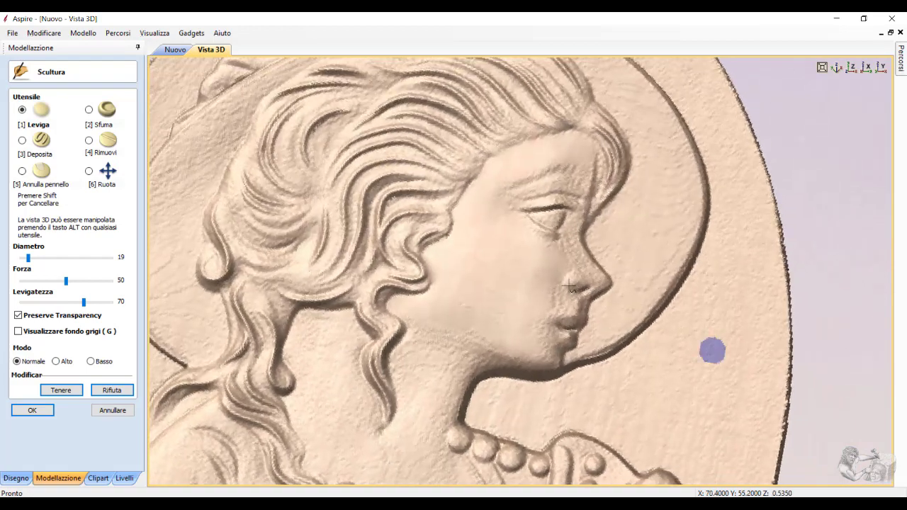
{"action": "scroll", "coordinate": [587, 157], "scroll_direction": "down", "scroll_amount": 2, "text": "ctrl"}
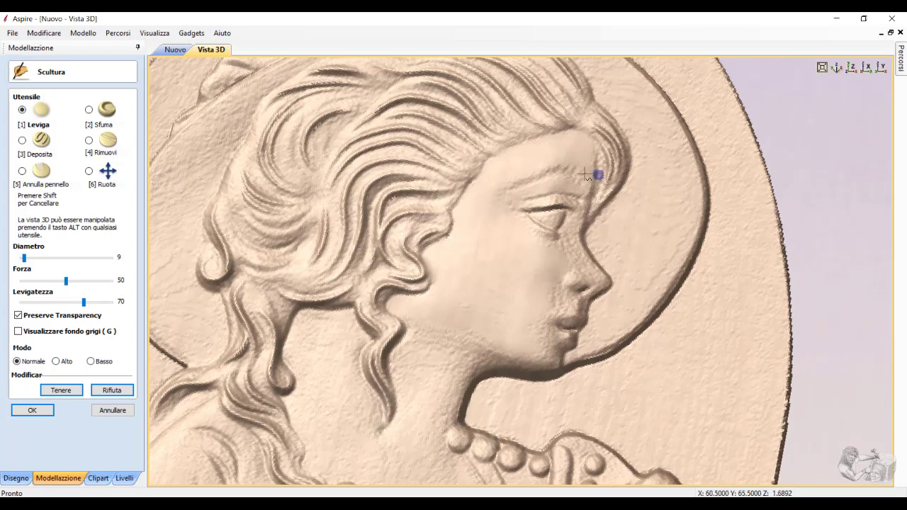
{"action": "left_click_drag", "start_coordinate": [575, 205], "coordinate": [559, 201]}
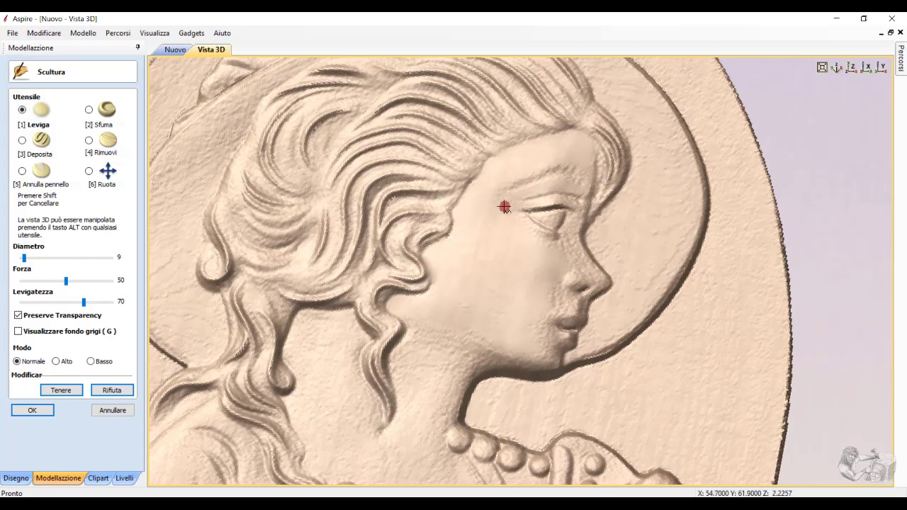
{"action": "mouse_move", "coordinate": [575, 206]}
{"action": "left_mouse_down"}
{"action": "mouse_move", "coordinate": [559, 219]}
{"action": "mouse_move", "coordinate": [554, 243]}
{"action": "left_mouse_up"}
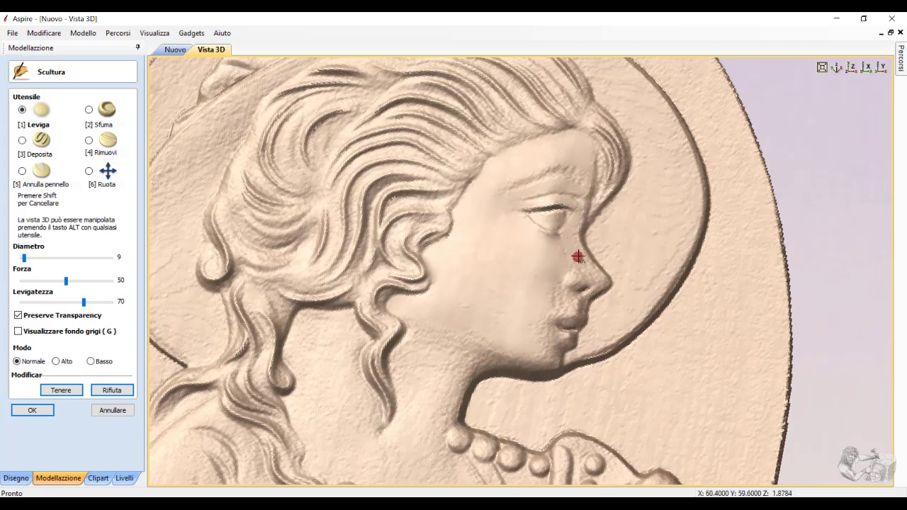
{"action": "mouse_move", "coordinate": [581, 222]}
{"action": "left_mouse_down"}
{"action": "mouse_move", "coordinate": [589, 283]}
{"action": "mouse_move", "coordinate": [572, 281]}
{"action": "mouse_move", "coordinate": [587, 274]}
{"action": "mouse_move", "coordinate": [565, 306]}
{"action": "left_mouse_up"}
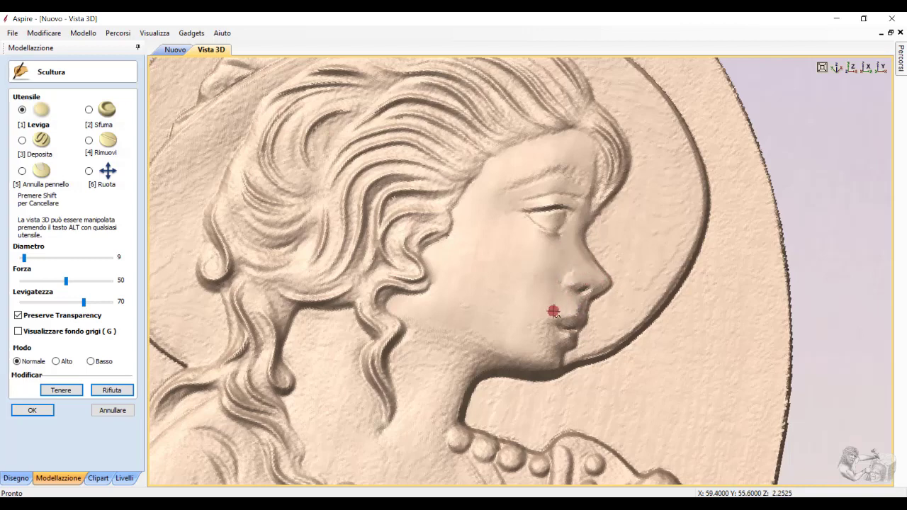
{"action": "mouse_move", "coordinate": [558, 353]}
{"action": "left_mouse_down"}
{"action": "mouse_move", "coordinate": [522, 367]}
{"action": "mouse_move", "coordinate": [458, 344]}
{"action": "mouse_move", "coordinate": [446, 401]}
{"action": "mouse_move", "coordinate": [458, 404]}
{"action": "mouse_move", "coordinate": [470, 376]}
{"action": "mouse_move", "coordinate": [457, 350]}
{"action": "mouse_move", "coordinate": [407, 337]}
{"action": "mouse_move", "coordinate": [402, 401]}
{"action": "mouse_move", "coordinate": [433, 407]}
{"action": "mouse_move", "coordinate": [374, 465]}
{"action": "left_mouse_up"}
Step: Zoom out to bring the whole oval cameo back into view
{"action": "scroll", "coordinate": [522, 367], "scroll_direction": "up", "scroll_amount": 5, "text": "ctrl"}
{"action": "scroll", "coordinate": [742, 332], "scroll_direction": "down", "scroll_amount": 5, "text": "ctrl"}
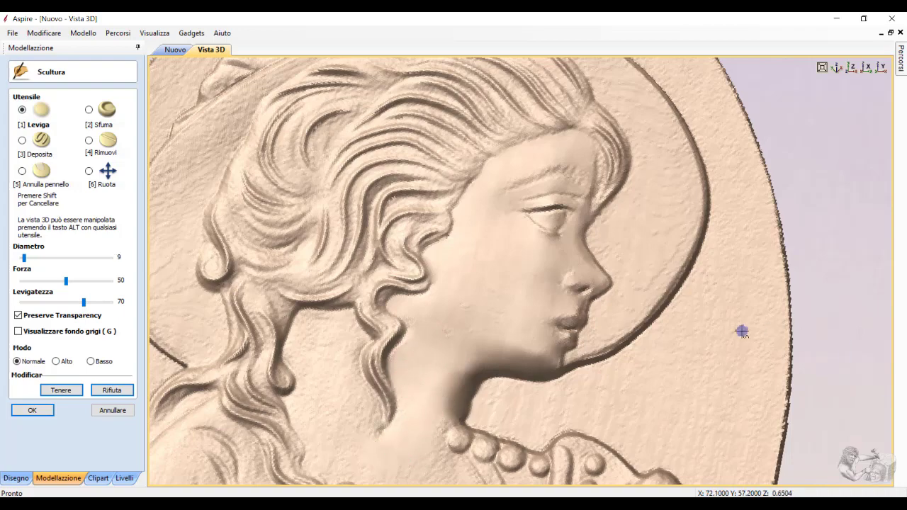
{"action": "scroll", "coordinate": [664, 357], "scroll_direction": "down", "scroll_amount": 5}
{"action": "mouse_move", "coordinate": [602, 383]}
{"action": "left_mouse_down", "text": "alt"}
{"action": "mouse_move", "coordinate": [539, 411]}
{"action": "mouse_move", "coordinate": [608, 385]}
{"action": "mouse_move", "coordinate": [468, 363]}
{"action": "left_mouse_up", "text": "alt"}
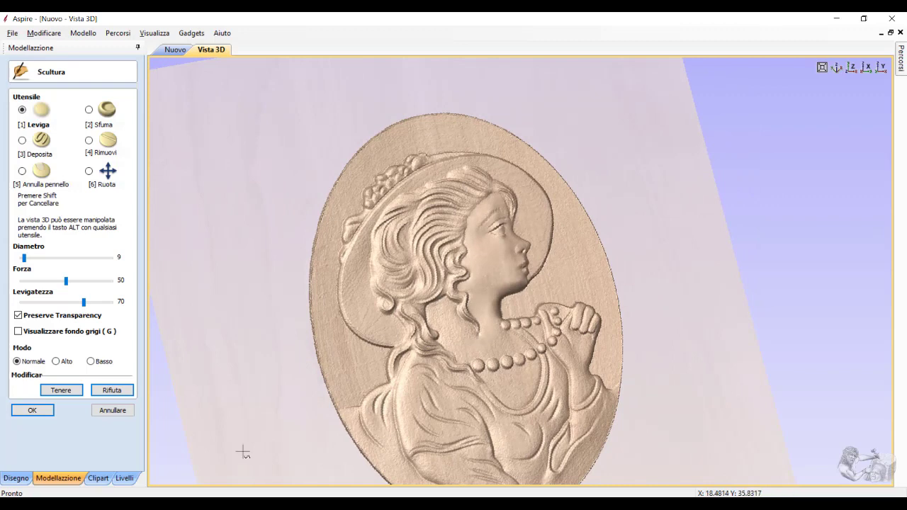
Step: Smooth the rough left hat-brim edge beside the hair with a diameter-19 brush
{"action": "scroll", "coordinate": [330, 393], "scroll_direction": "up", "scroll_amount": 5}
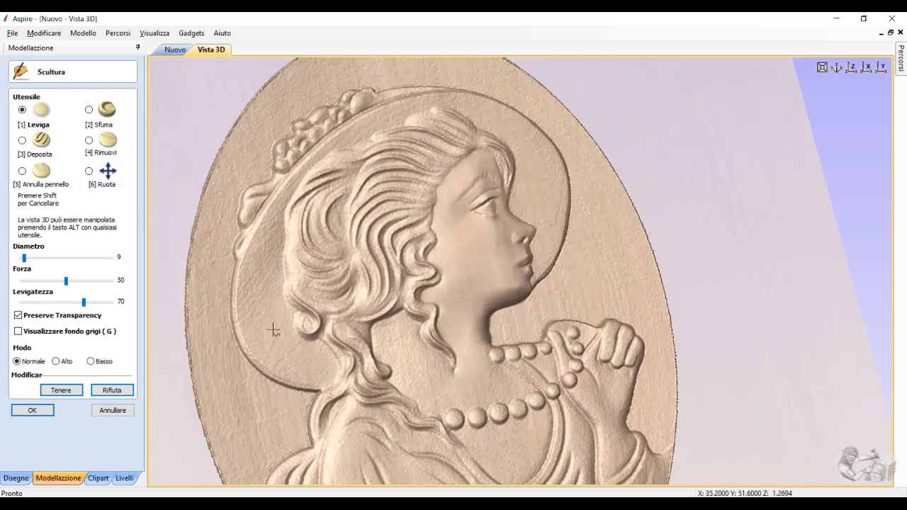
{"action": "key", "text": "alt"}
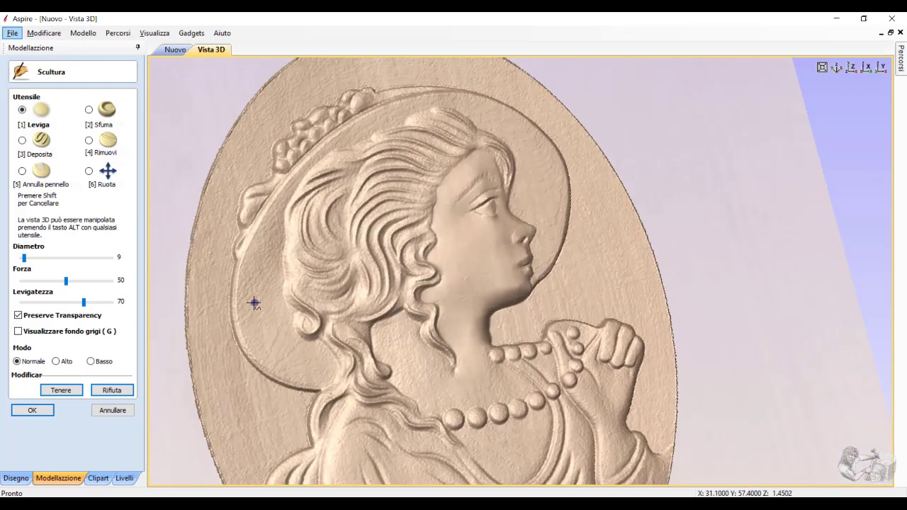
{"action": "scroll", "coordinate": [253, 275], "scroll_direction": "up", "scroll_amount": 5, "text": "ctrl"}
{"action": "scroll", "coordinate": [255, 276], "scroll_direction": "up", "scroll_amount": 5, "text": "ctrl"}
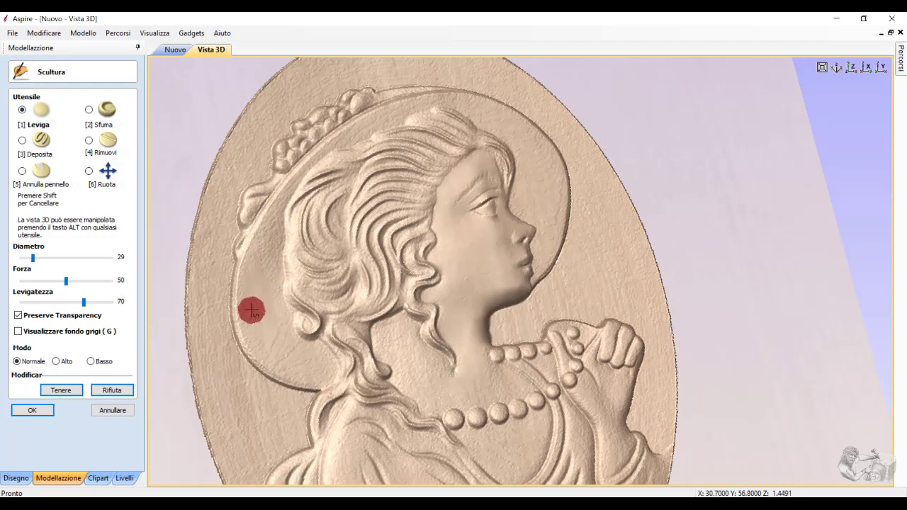
{"action": "scroll", "coordinate": [258, 339], "scroll_direction": "down", "scroll_amount": 5, "text": "ctrl"}
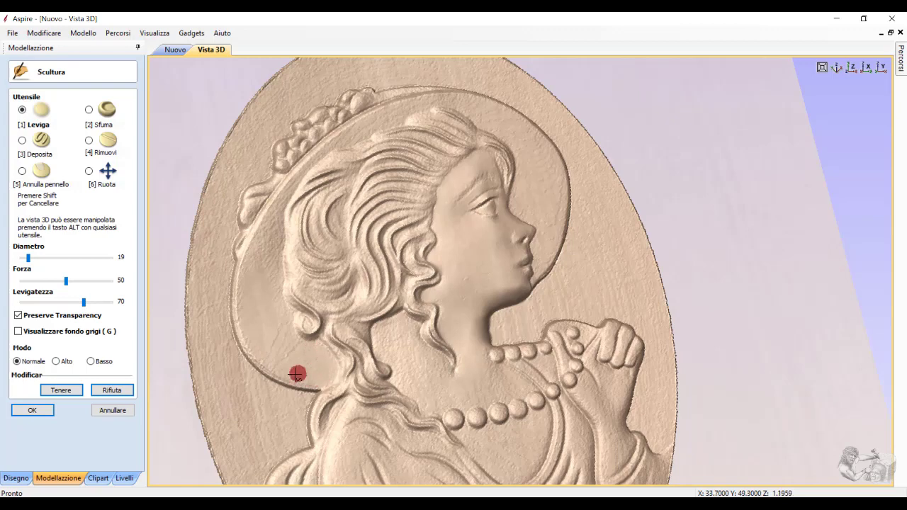
{"action": "scroll", "coordinate": [316, 385], "scroll_direction": "up", "scroll_amount": 1, "text": "ctrl"}
{"action": "mouse_move", "coordinate": [316, 385]}
{"action": "left_mouse_down"}
{"action": "mouse_move", "coordinate": [241, 296]}
{"action": "mouse_move", "coordinate": [289, 378]}
{"action": "left_mouse_up"}
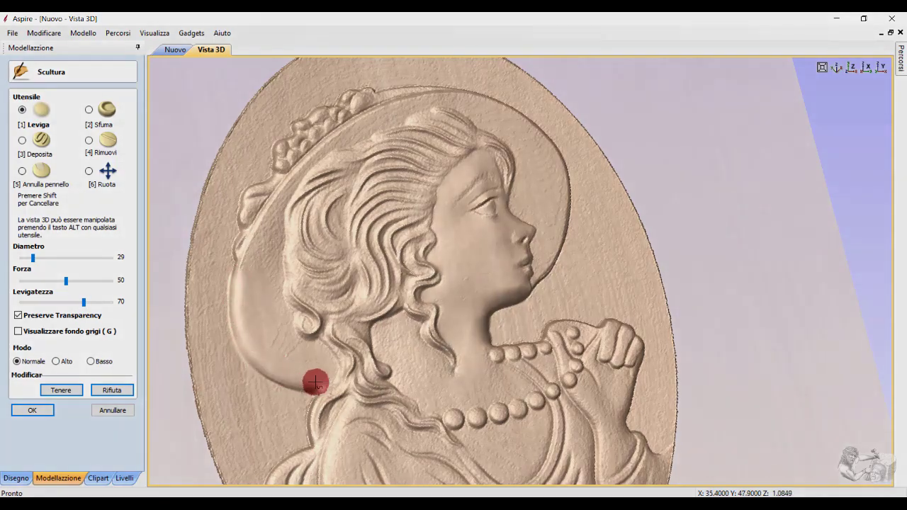
{"action": "scroll", "coordinate": [302, 363], "scroll_direction": "down", "scroll_amount": 1, "text": "ctrl"}
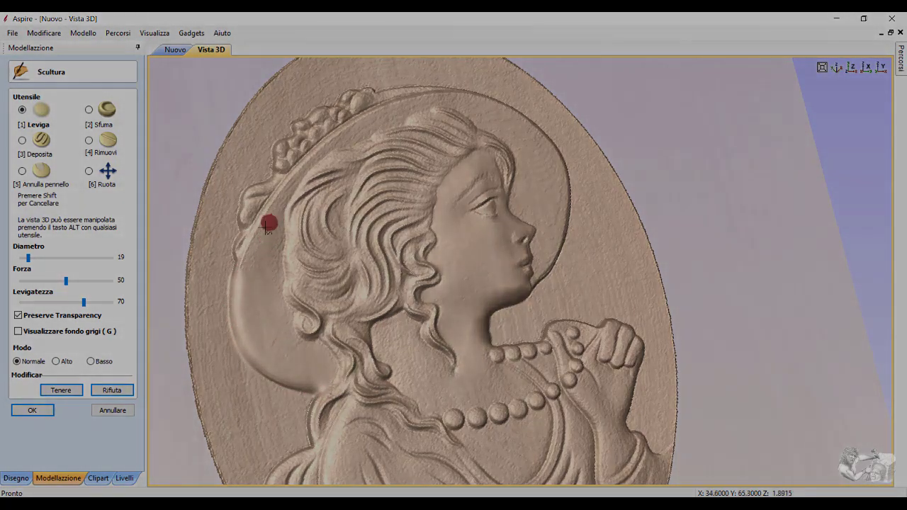